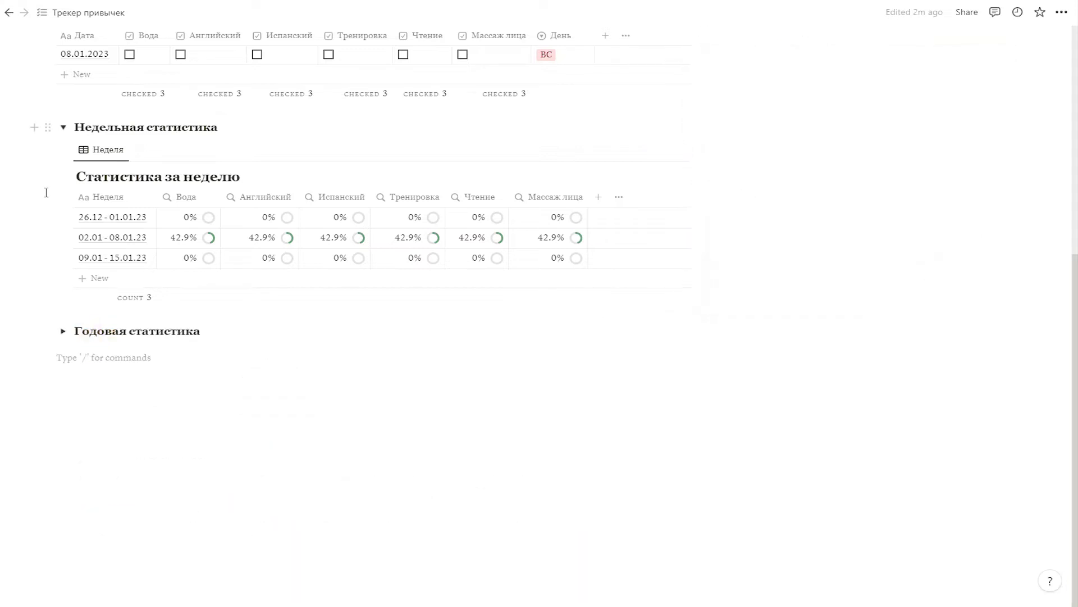
Duplicate the Неделя view of the weekly statistics table
click(104, 150)
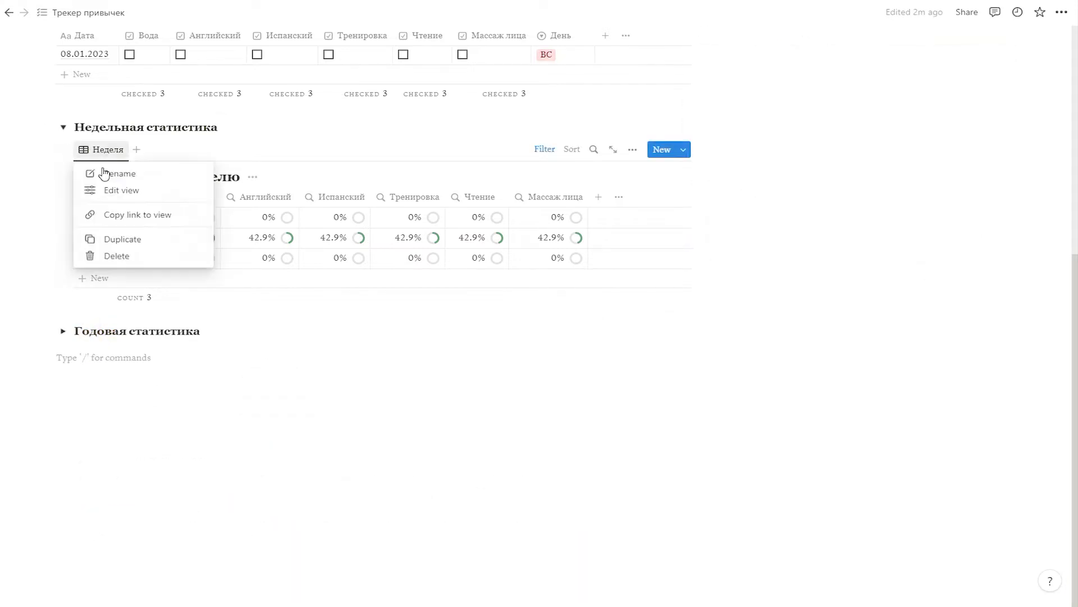
click(128, 240)
click(258, 380)
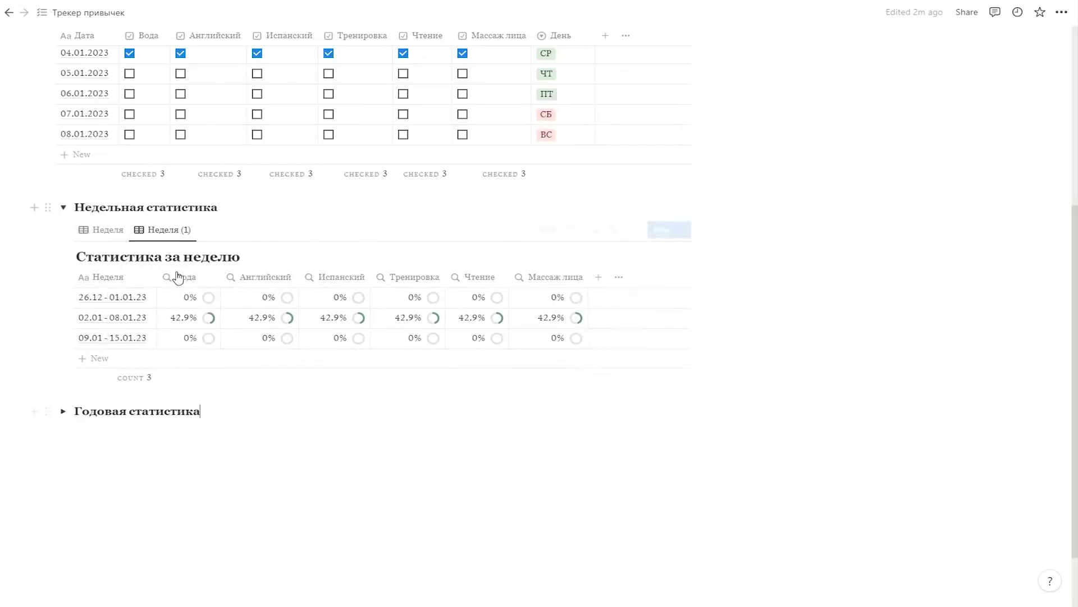
mouse_move(167, 230)
mouse_down()
mouse_move(84, 233)
mouse_move(163, 241)
mouse_up()
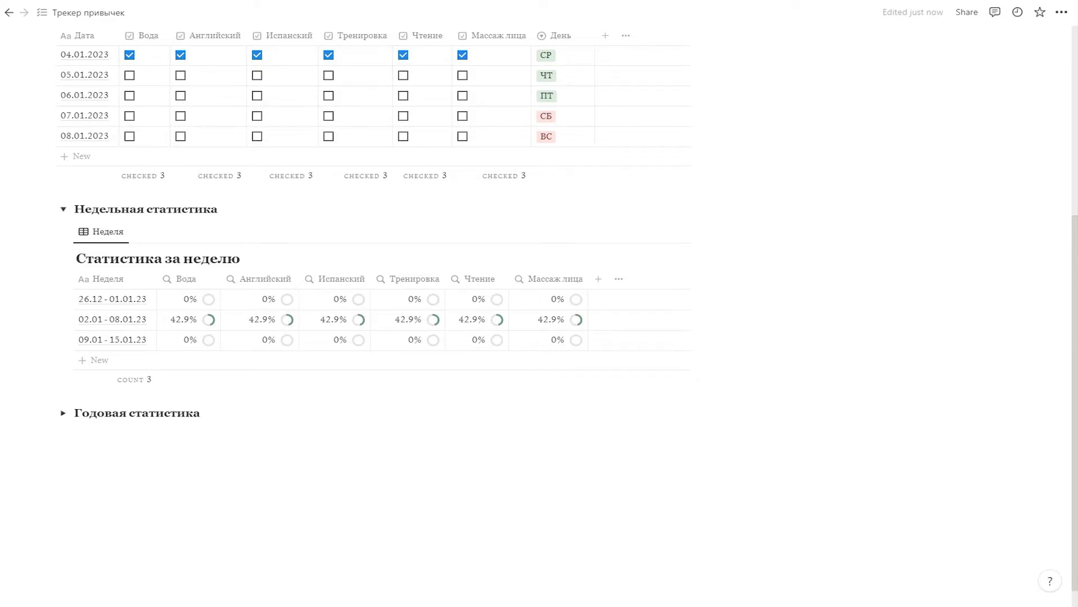
Copy the link to the Неделя view and paste it below Годовая статистика as a linked view of the database
click(104, 231)
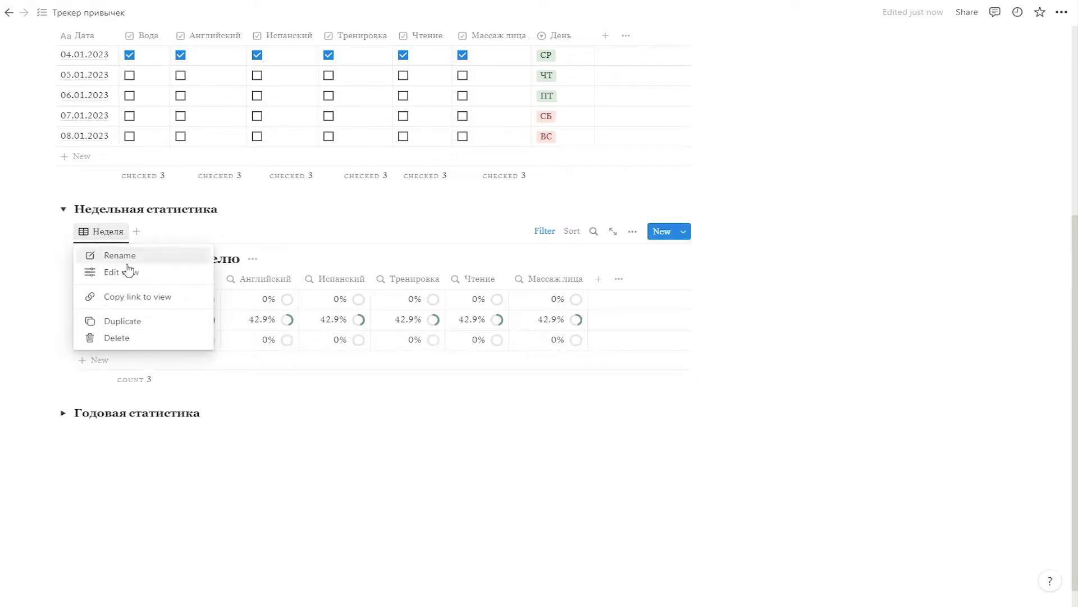
click(138, 297)
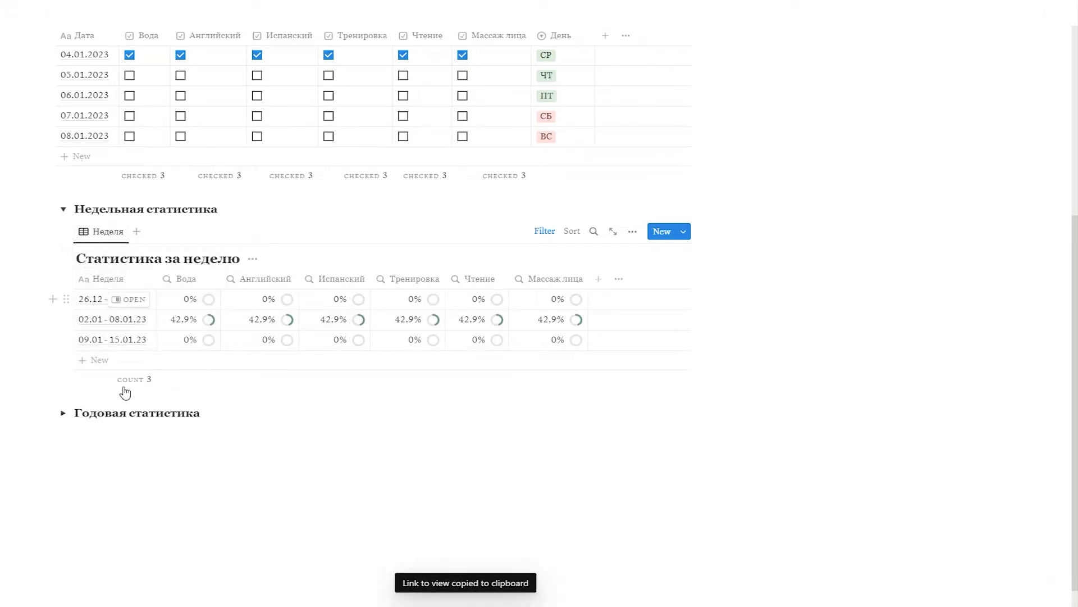
click(105, 462)
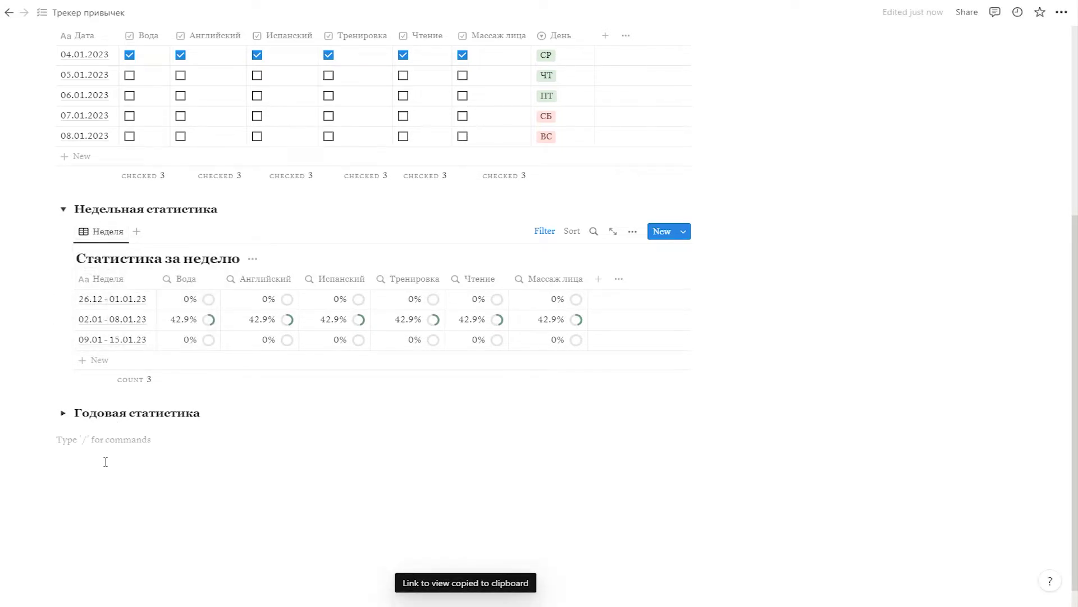
key(ctrl+v)
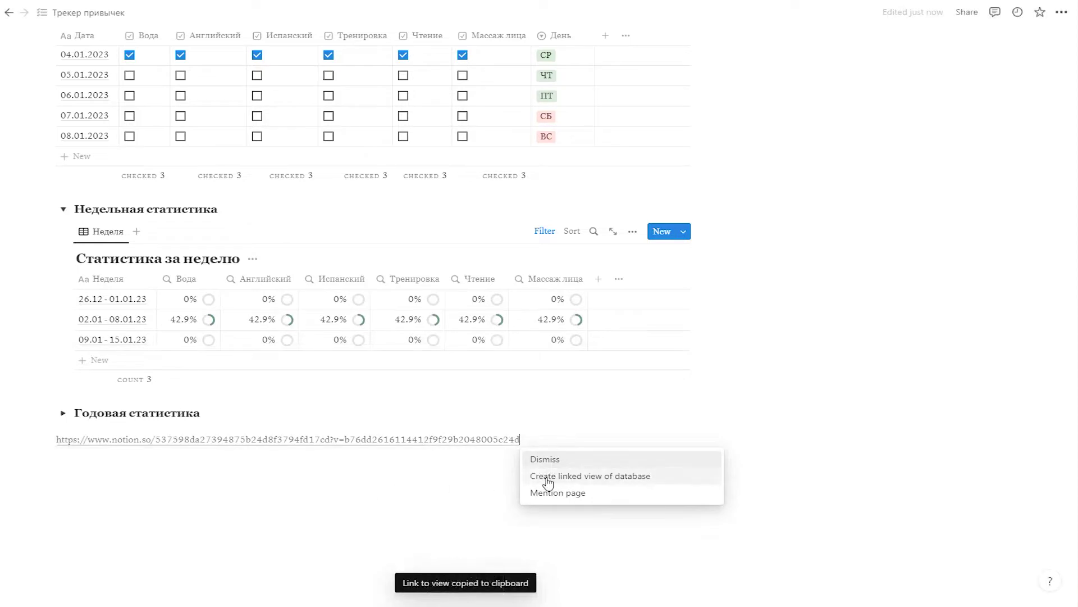
click(548, 477)
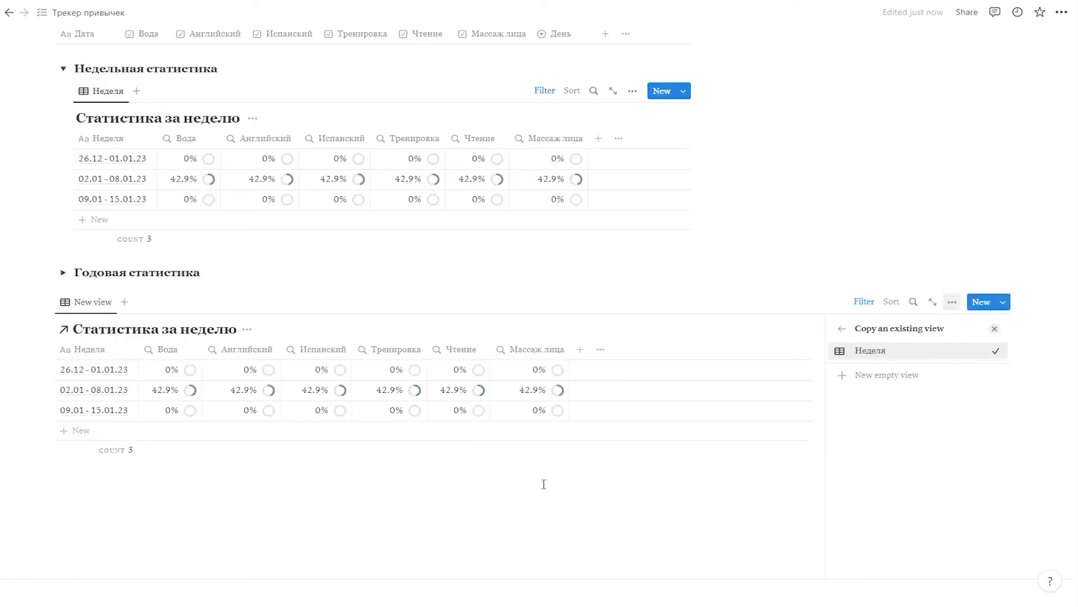
click(78, 482)
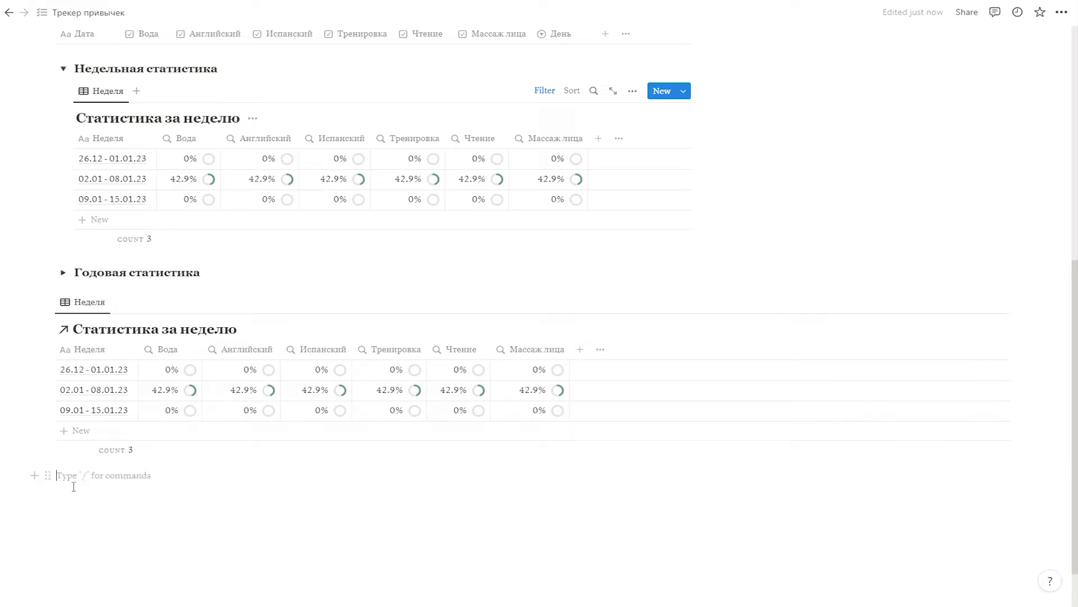
Insert a second linked view below the first, using Статистика за неделю as the data source and its existing Неделя view
click(29, 477)
scroll(153, 341, down, 5)
scroll(153, 341, down, 7)
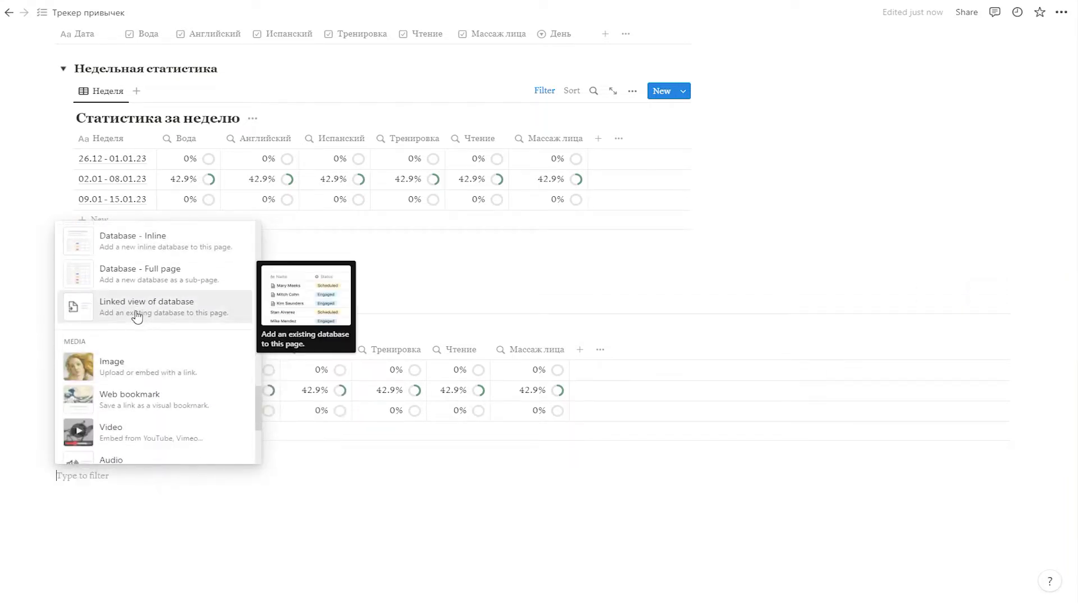
click(137, 309)
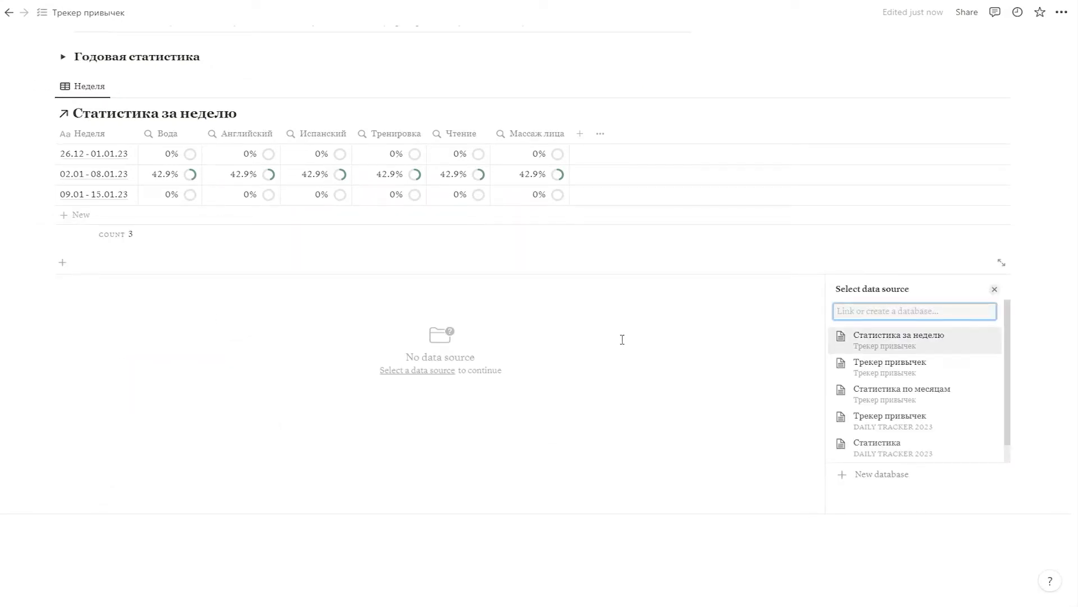
click(894, 340)
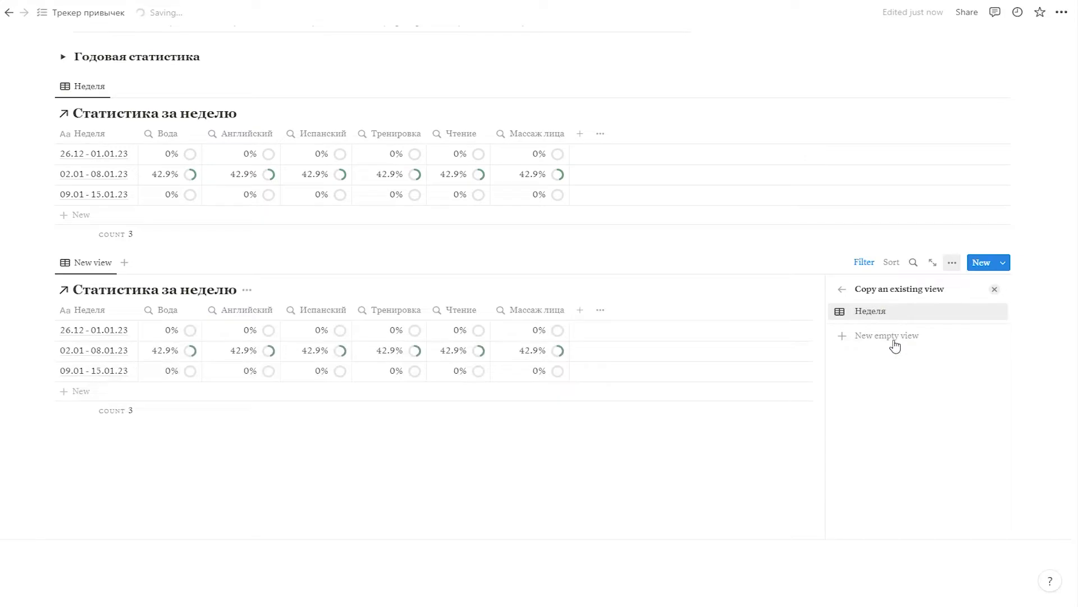
click(651, 426)
scroll(56, 427, up, 3)
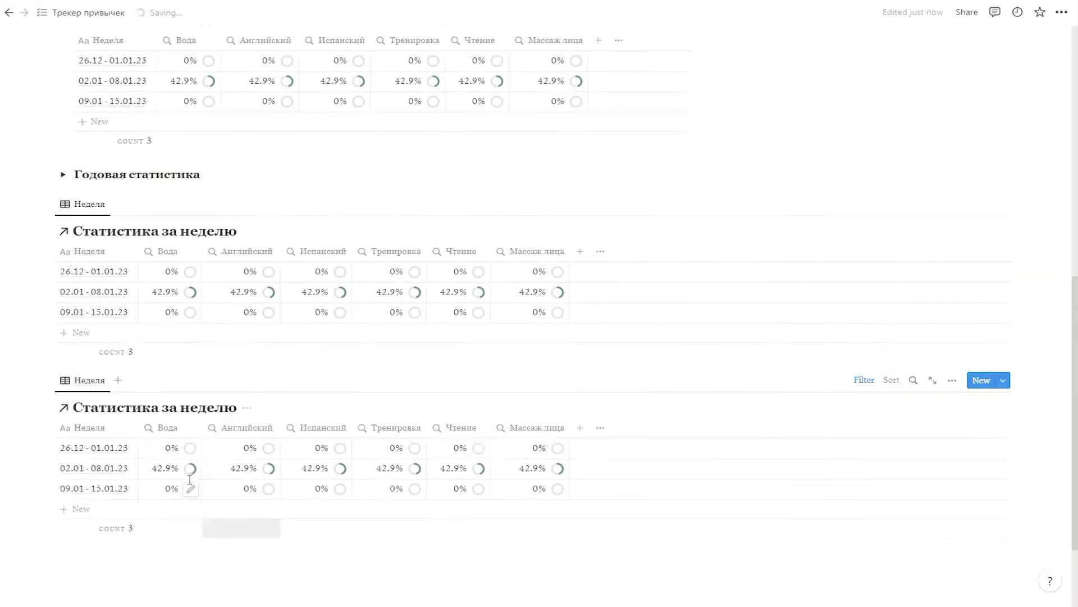
Examine the linked weekly statistics views on the Новая страница page and return to the Трекер привычек page
drag(48, 440, 397, 377)
key(ctrl+bracketleft)
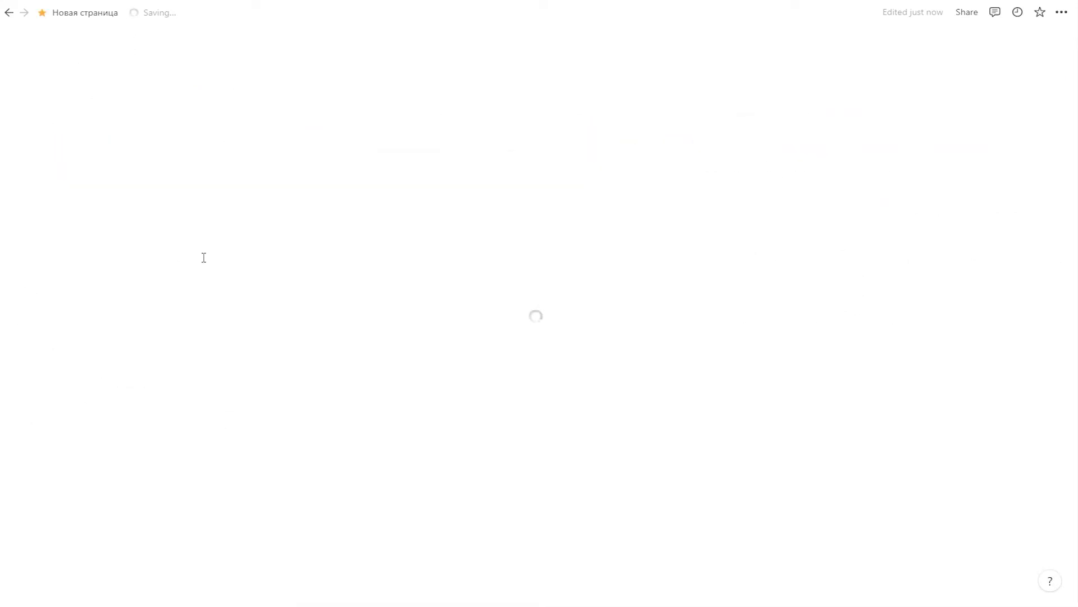
scroll(230, 246, down, 2)
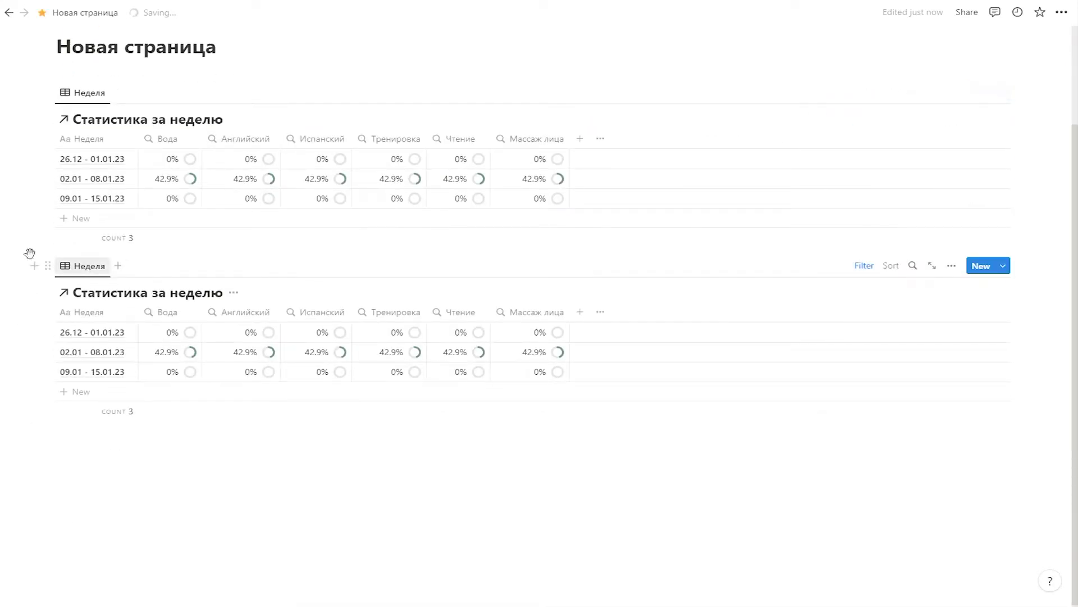
key(ctrl+bracketright)
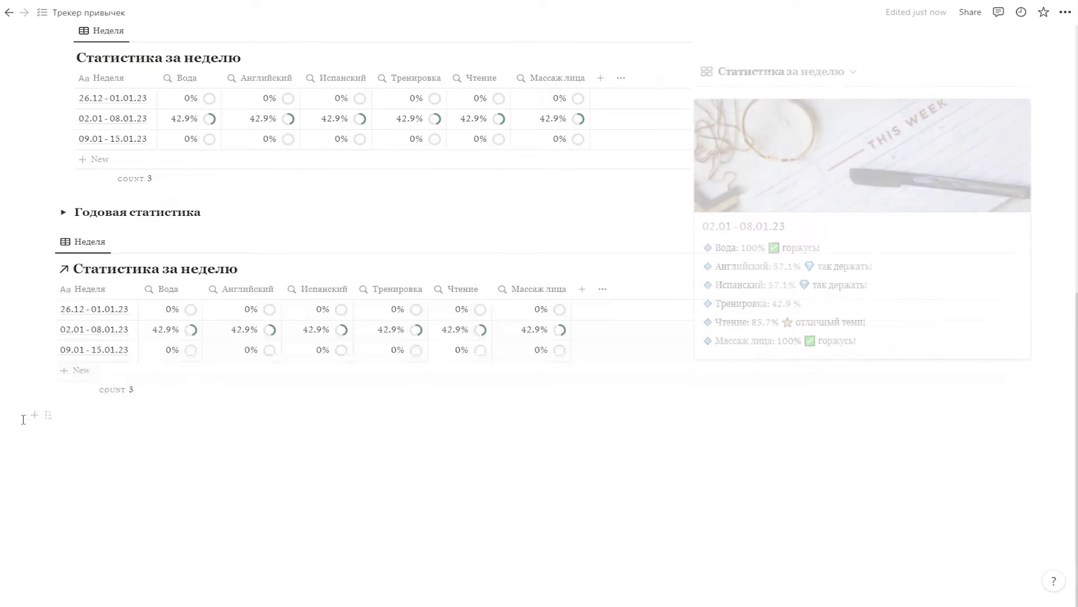
Change the layout of the linked Неделя view below Годовая статистика from table to Gallery
click(74, 247)
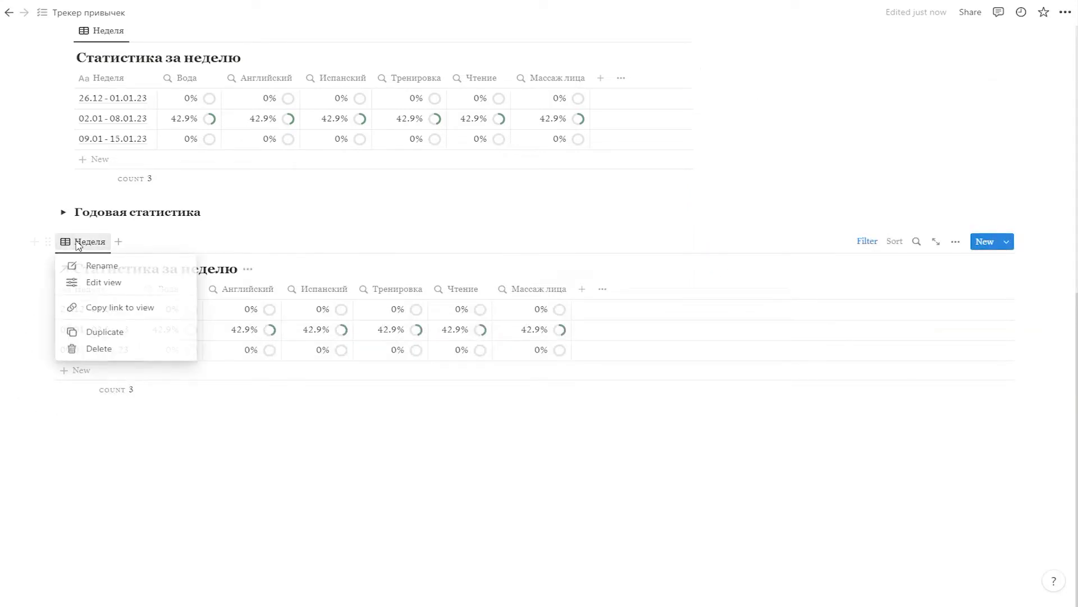
click(112, 285)
click(874, 330)
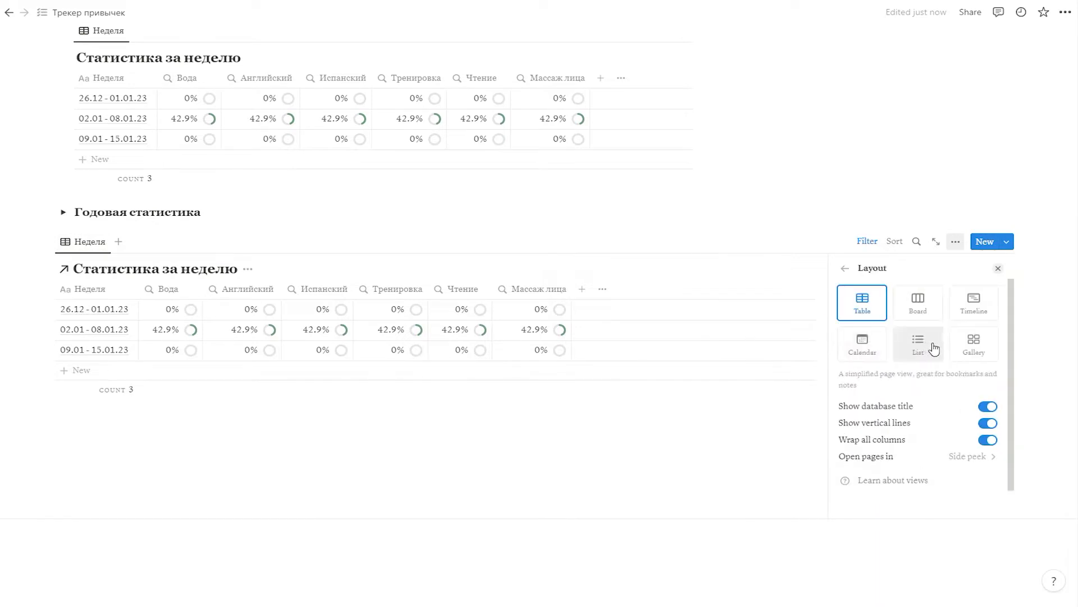
click(979, 350)
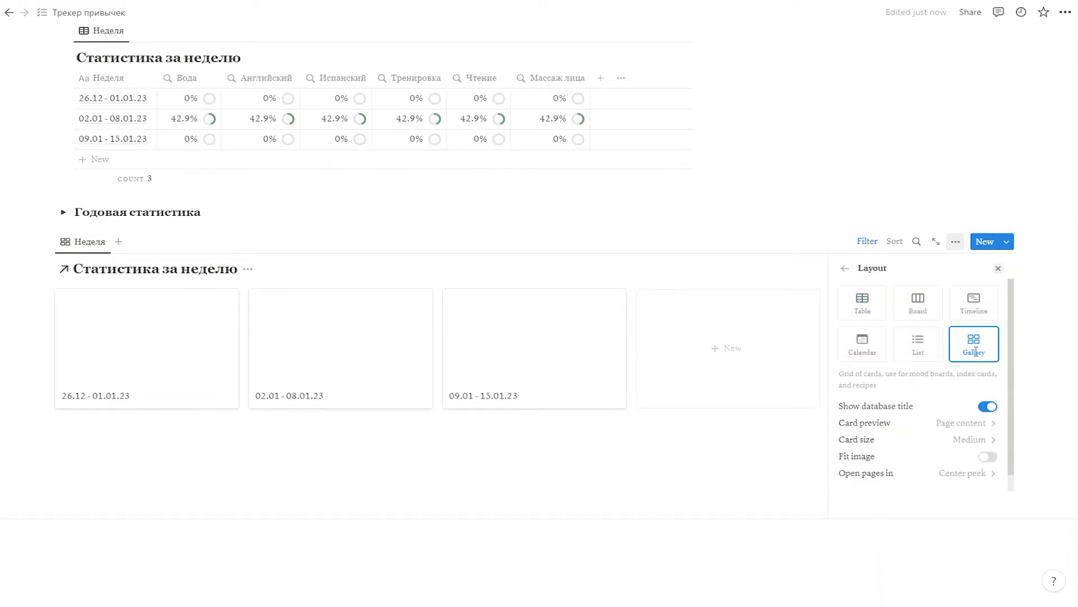
click(785, 445)
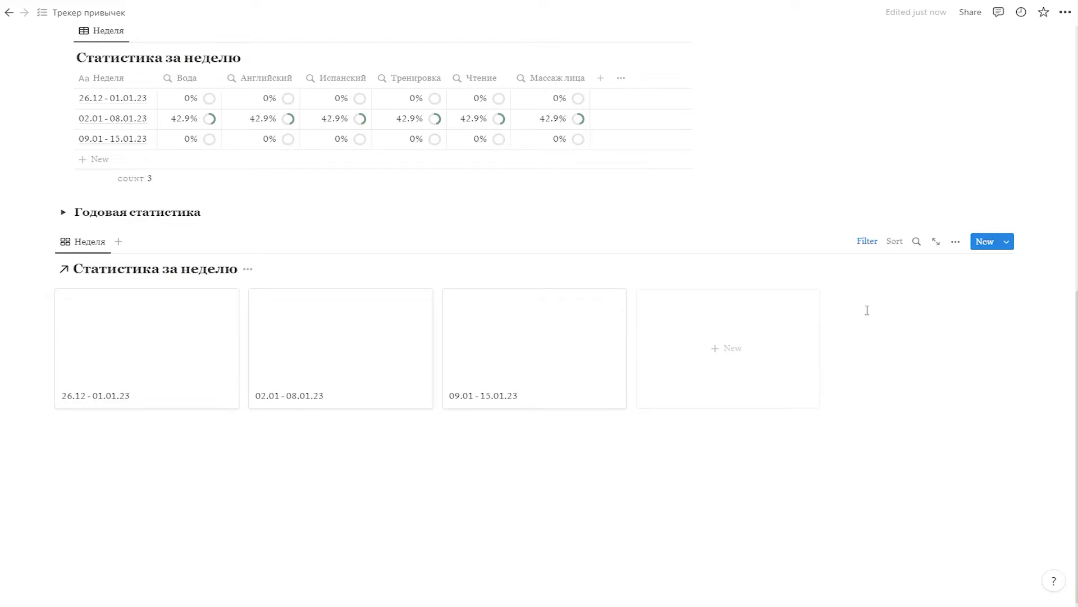
Filter the gallery to № недели 1 only and hide its database title
click(860, 246)
click(153, 292)
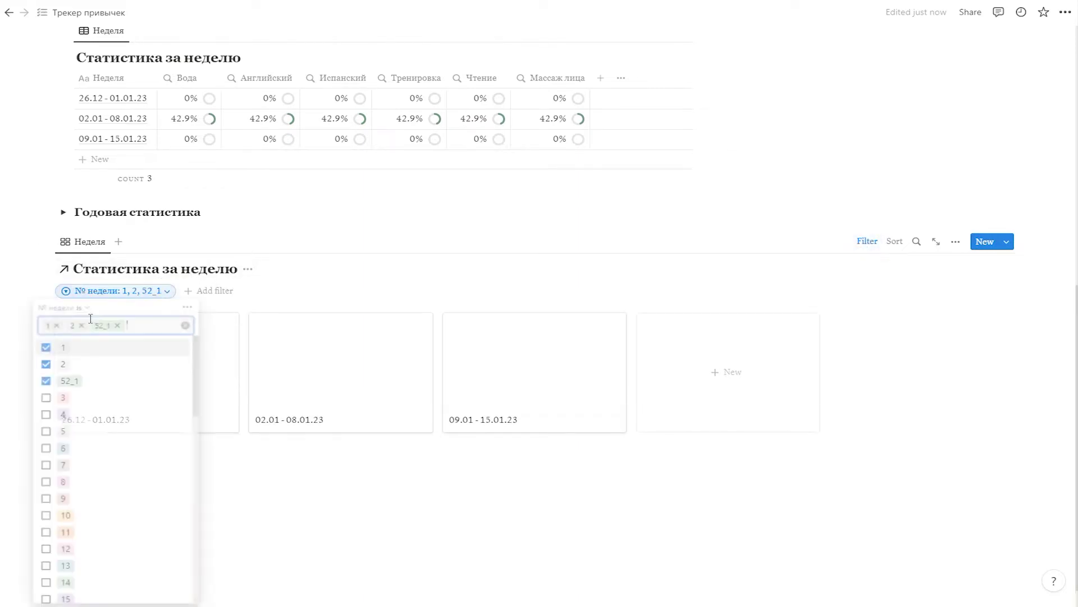
click(41, 382)
click(118, 364)
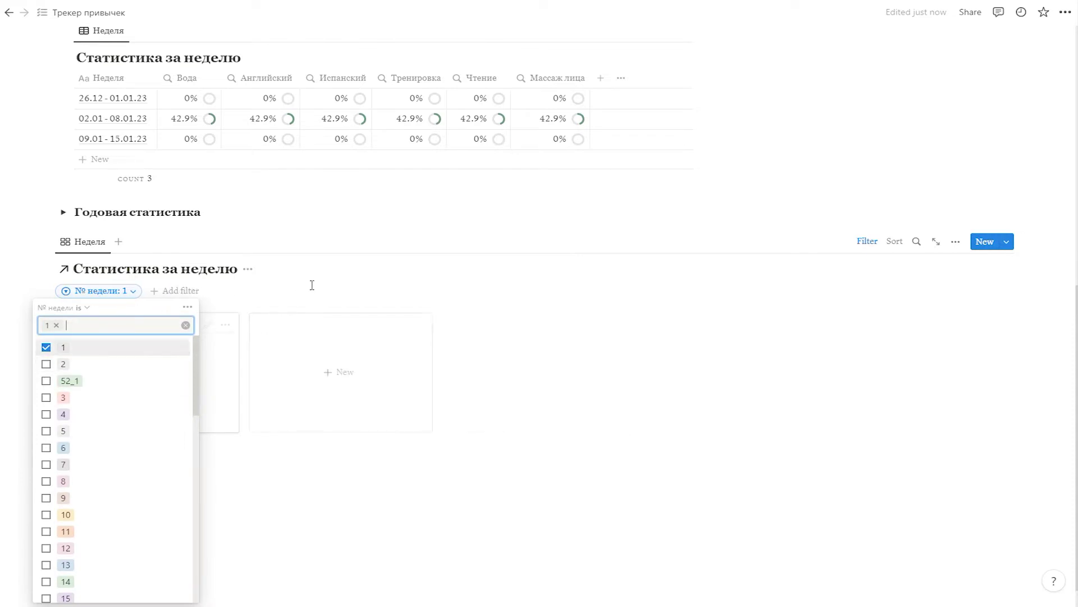
click(323, 284)
click(248, 269)
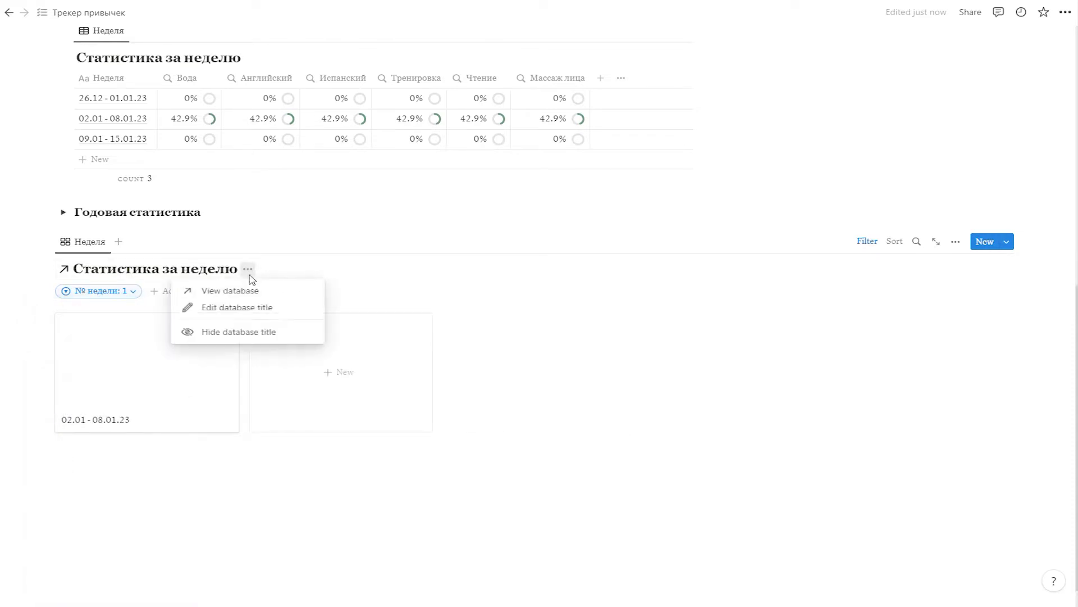
click(247, 332)
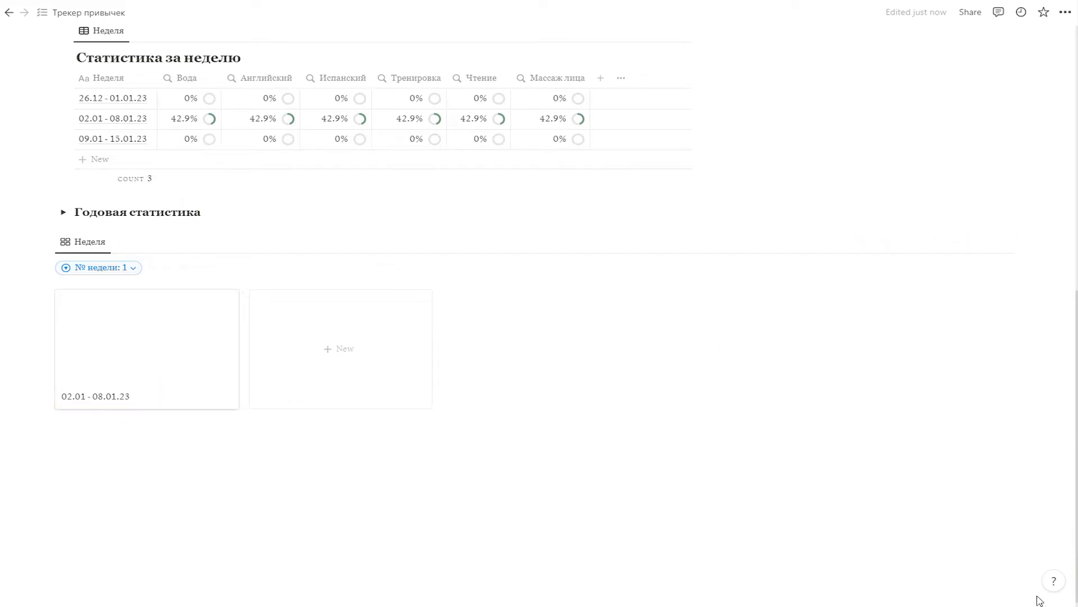
Show the six habit properties, including Вода, Английский, Испанский and Чтение, on the gallery cards
scroll(32, 270, down, 1)
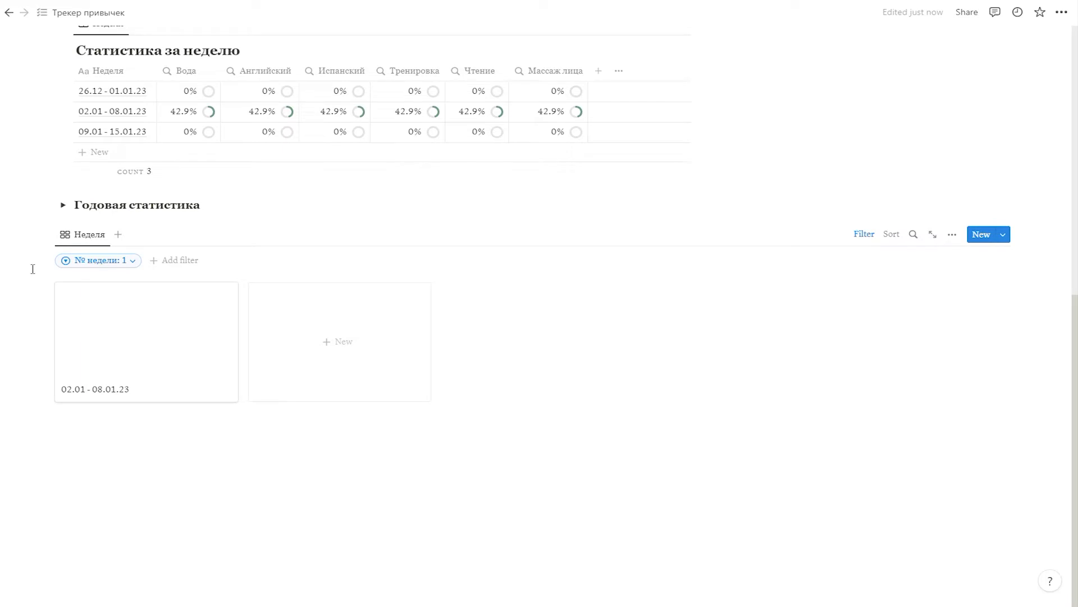
click(84, 235)
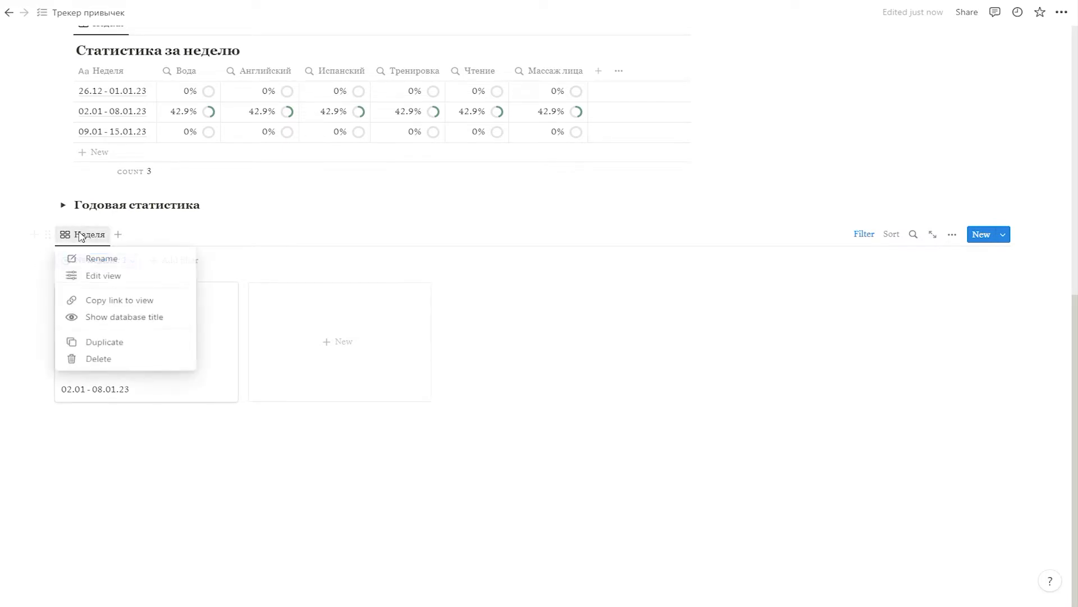
click(109, 281)
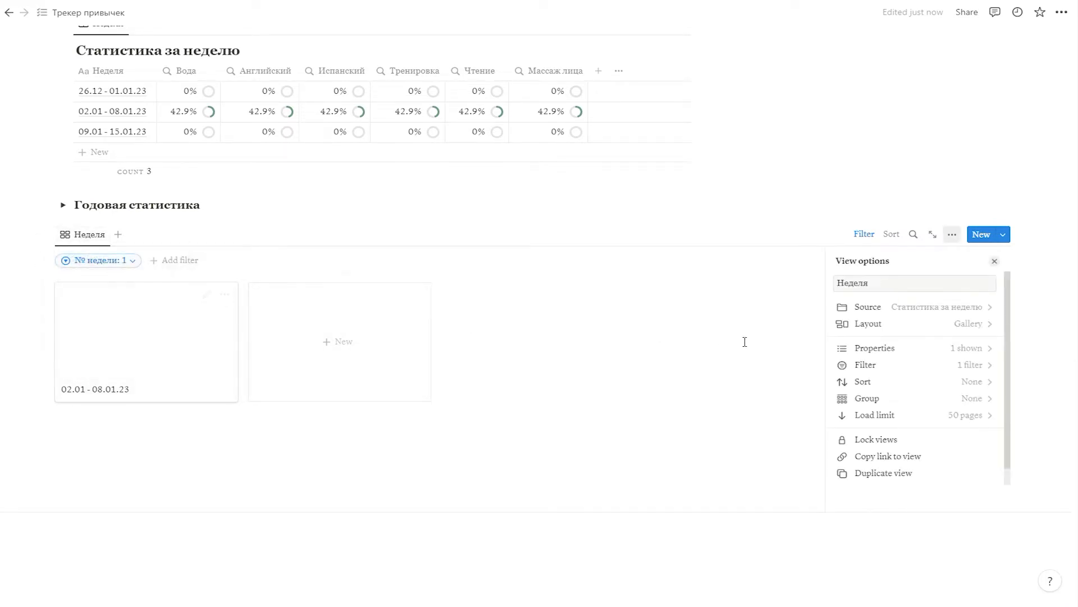
click(880, 346)
click(975, 367)
click(975, 384)
click(975, 400)
click(975, 417)
click(975, 434)
scroll(975, 398, down, 1)
click(975, 397)
click(572, 543)
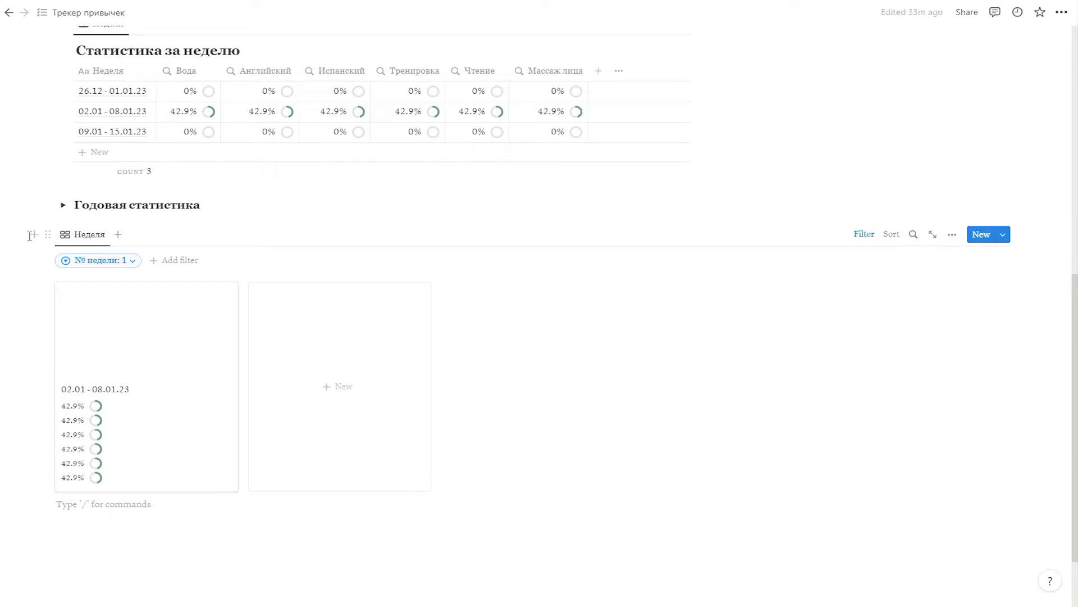
Hide all six habit properties from the gallery cards, leaving only the week name shown
click(79, 236)
click(102, 276)
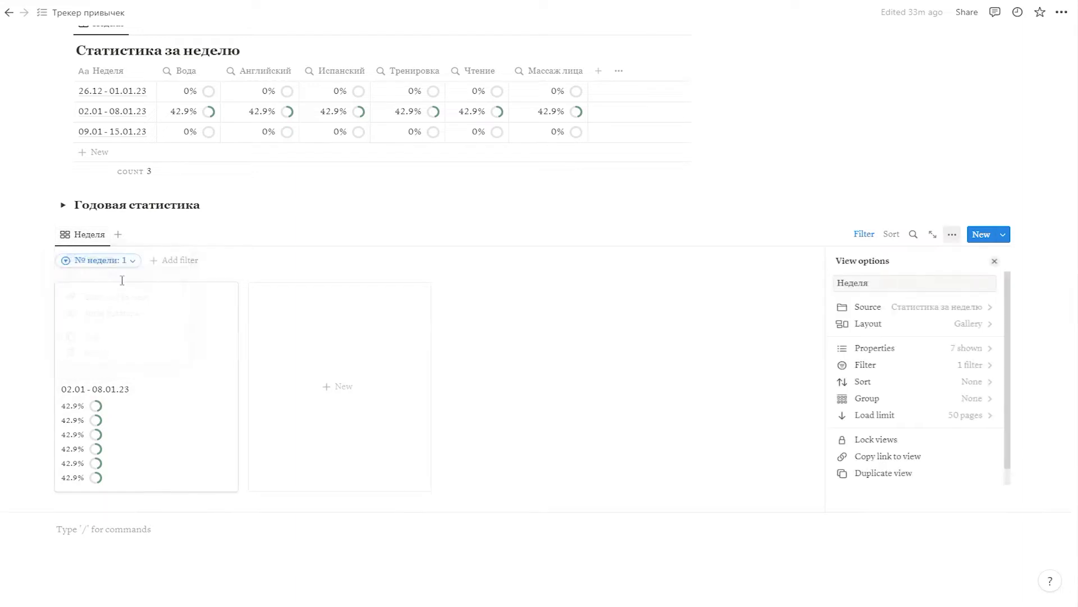
click(883, 360)
click(975, 344)
click(975, 344)
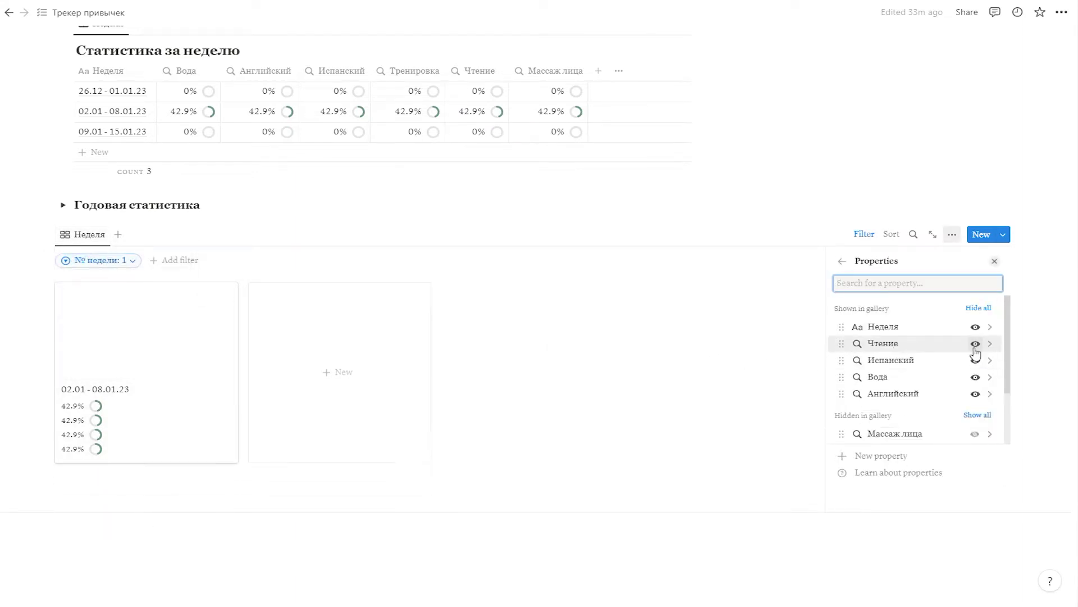
click(975, 344)
click(975, 344)
click(975, 343)
click(975, 344)
click(763, 424)
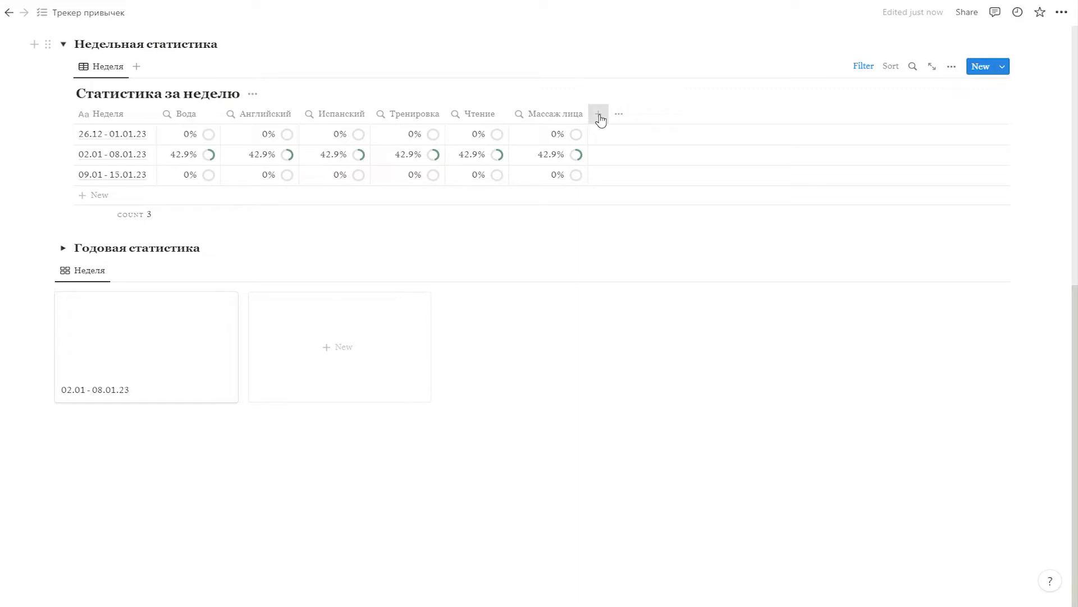
Add a formula property to the weekly statistics table and name it Вода-1
click(599, 114)
scroll(888, 236, down, 3)
click(883, 242)
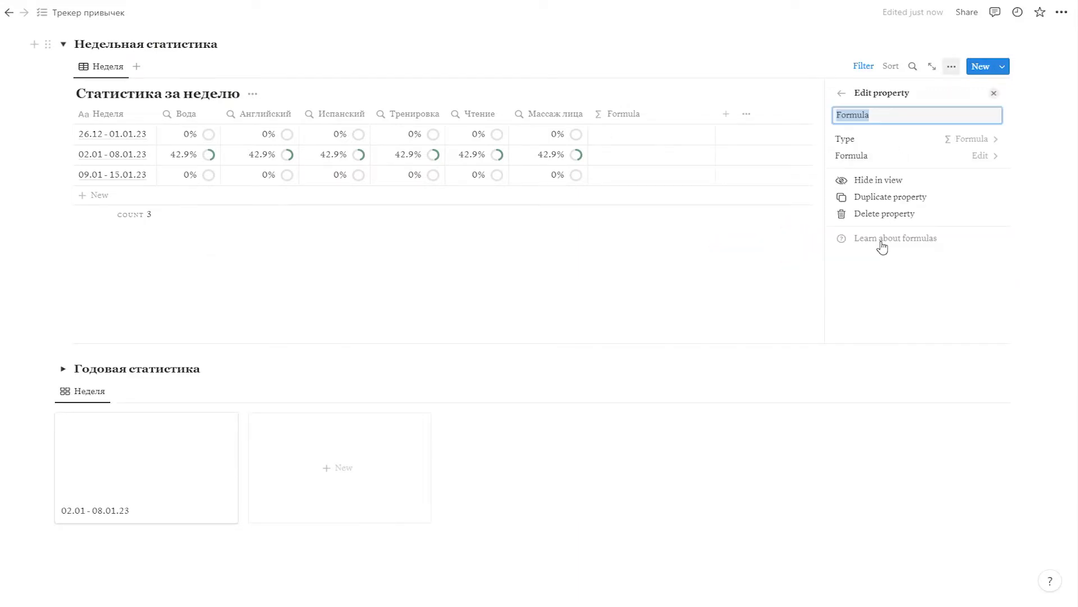
click(707, 96)
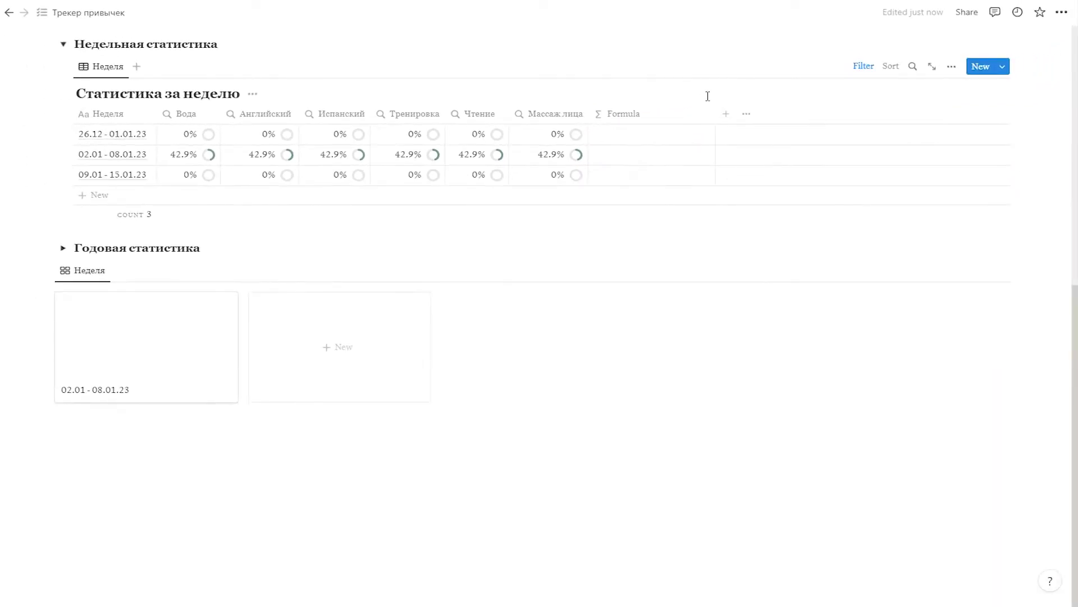
click(655, 116)
key(ctrl+a)
text(Вода-1)
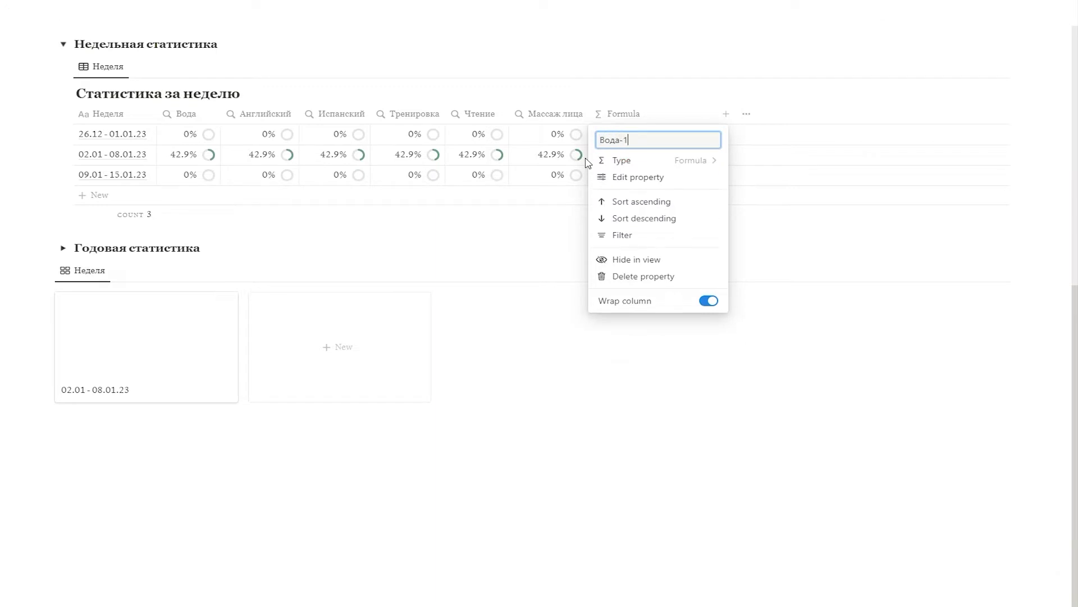
click(669, 91)
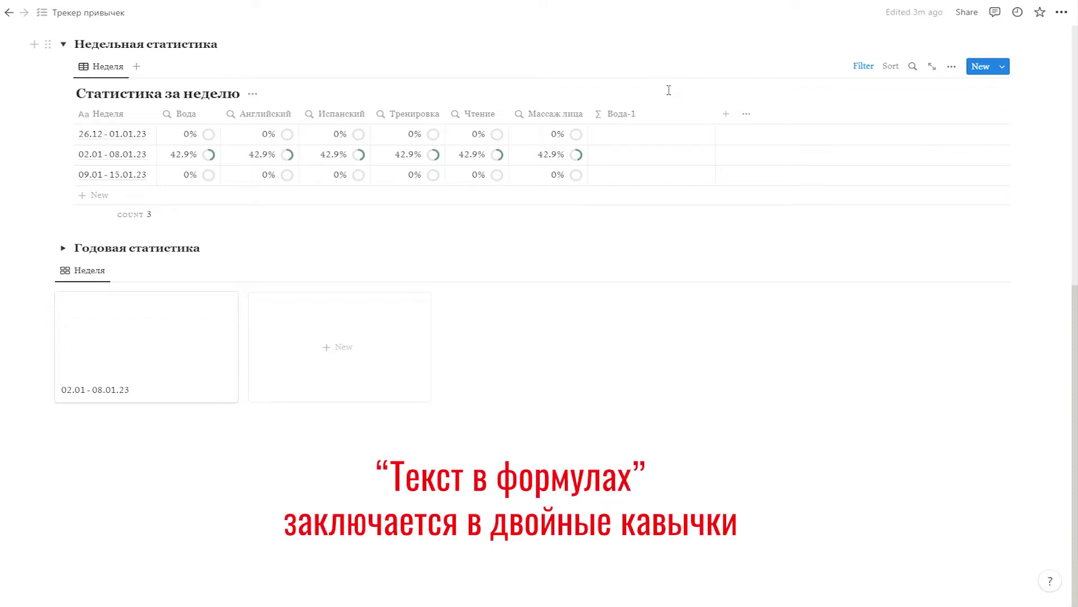
Set the Вода-1 formula to the text "Вода: "
scroll(669, 90, down, 1)
click(619, 144)
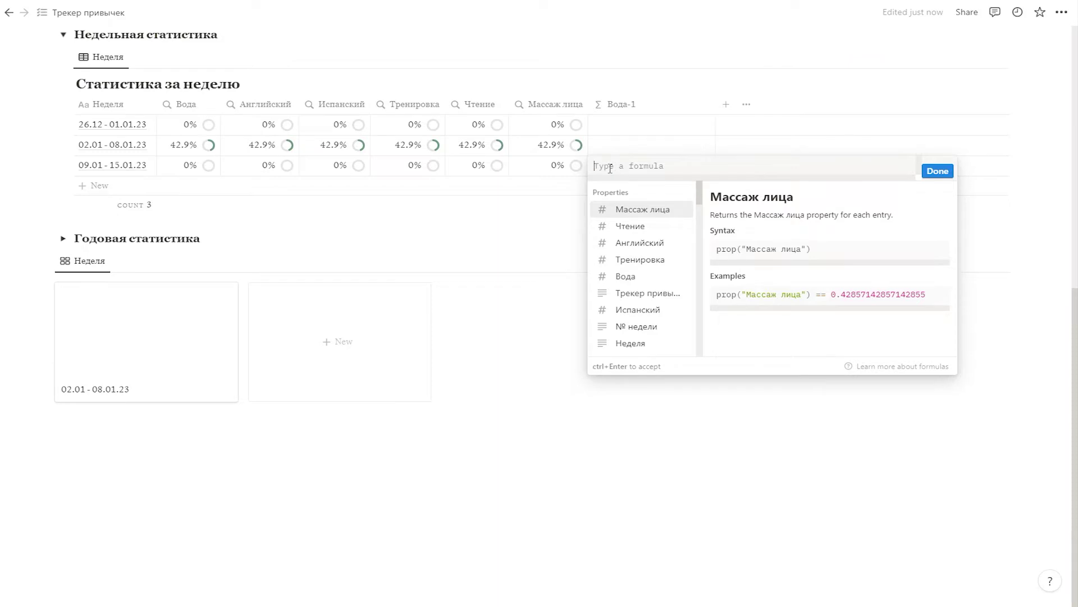
text("Во)
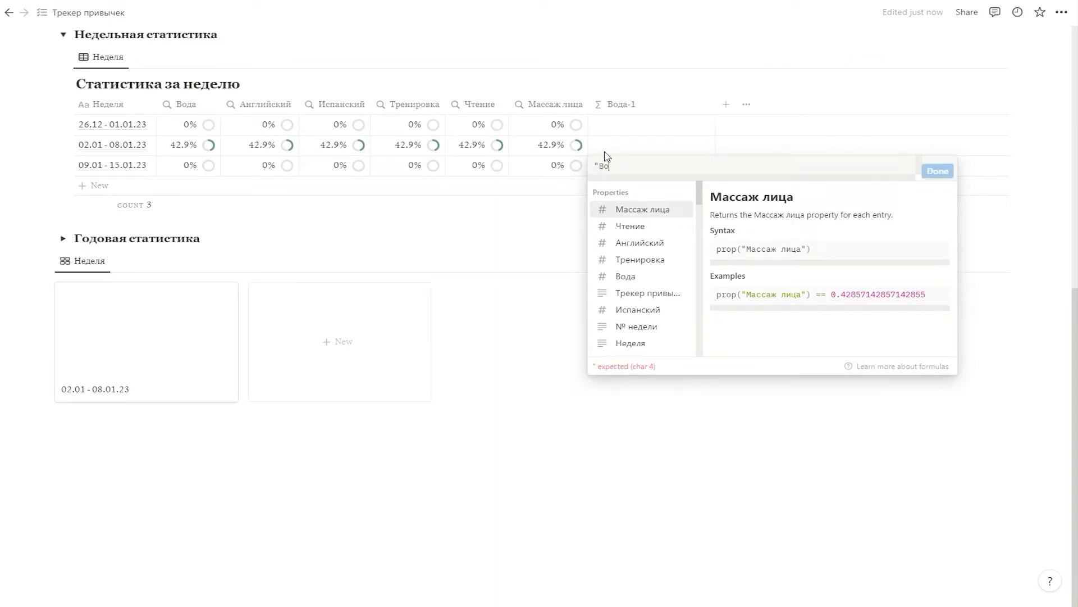
text(да: ")
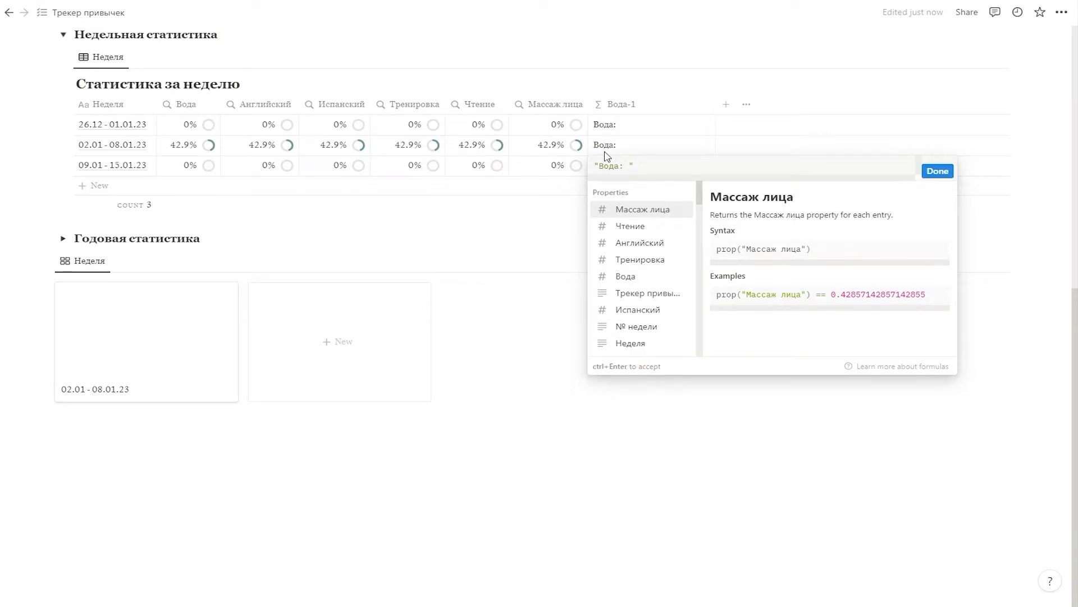
click(937, 171)
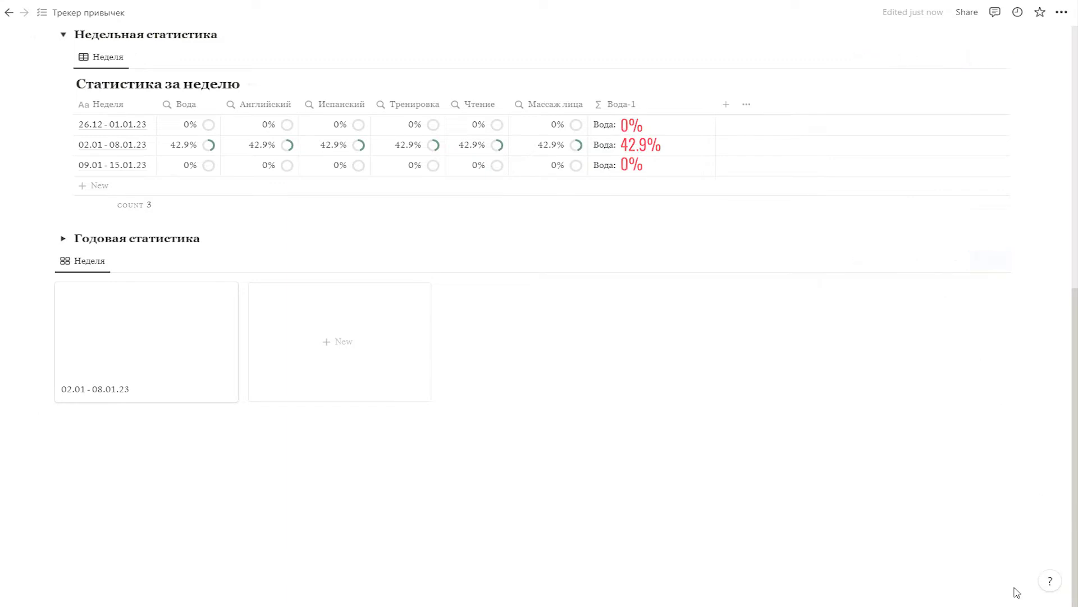
Extend the Вода-1 formula with the Вода property converted to text: "Вода: " + format(prop("Вода"))
click(653, 153)
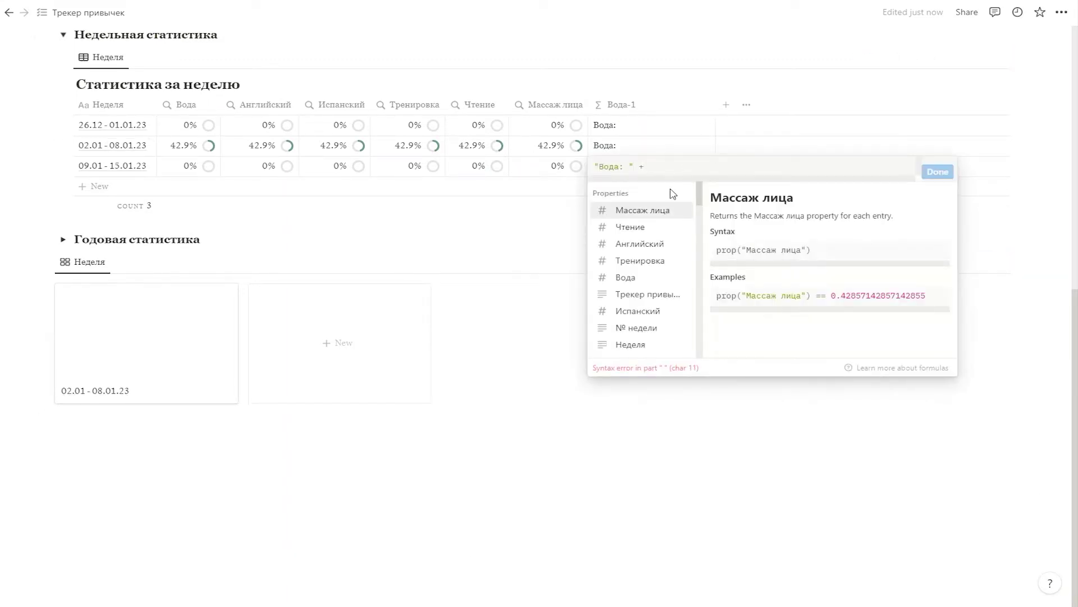
click(647, 279)
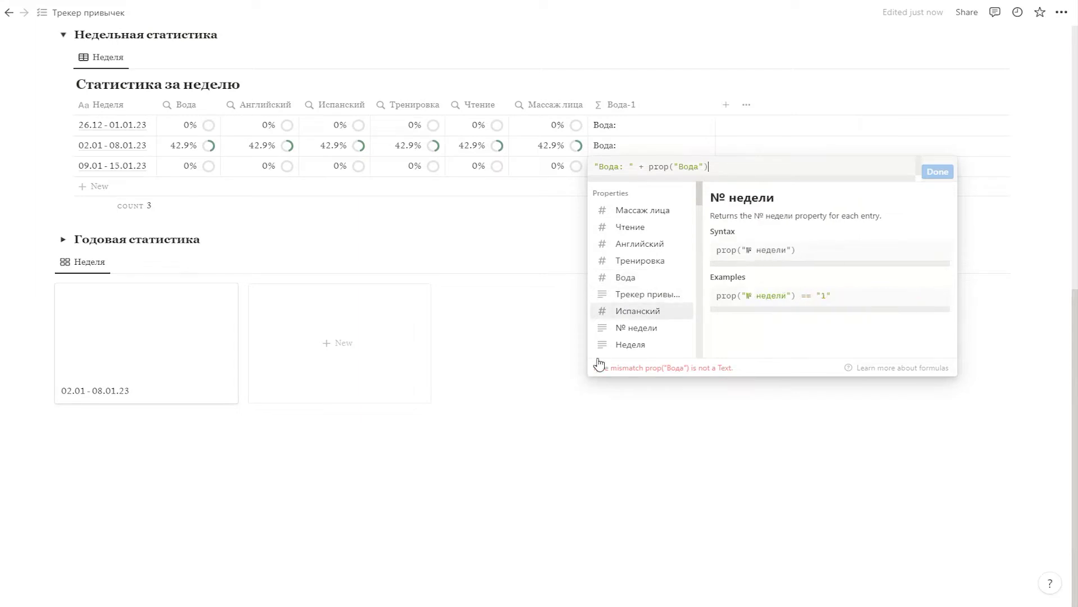
drag(596, 371, 739, 373)
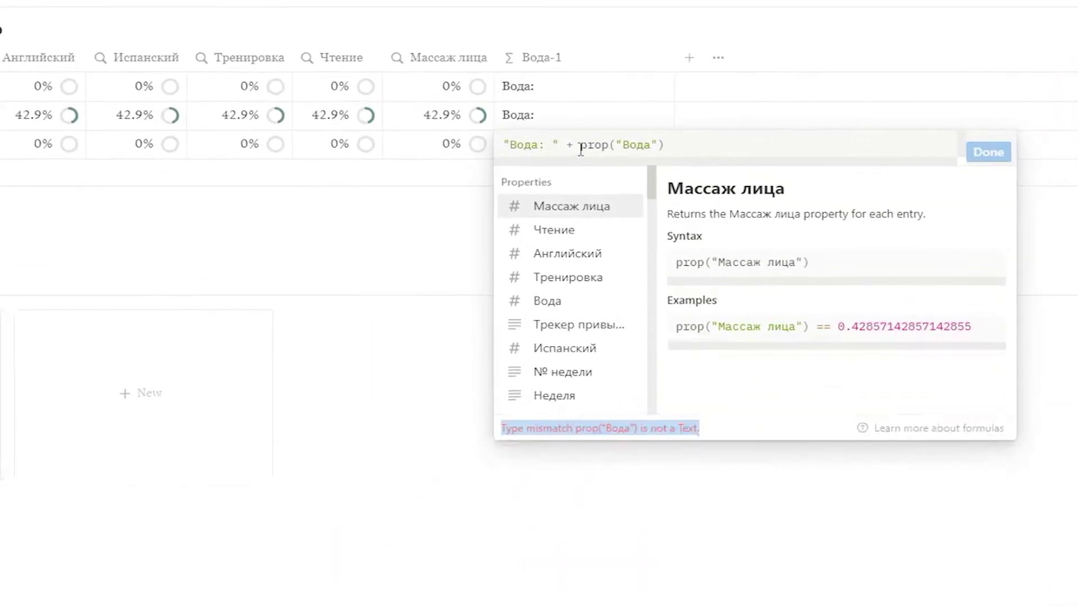
click(580, 150)
text(format()
click(727, 146)
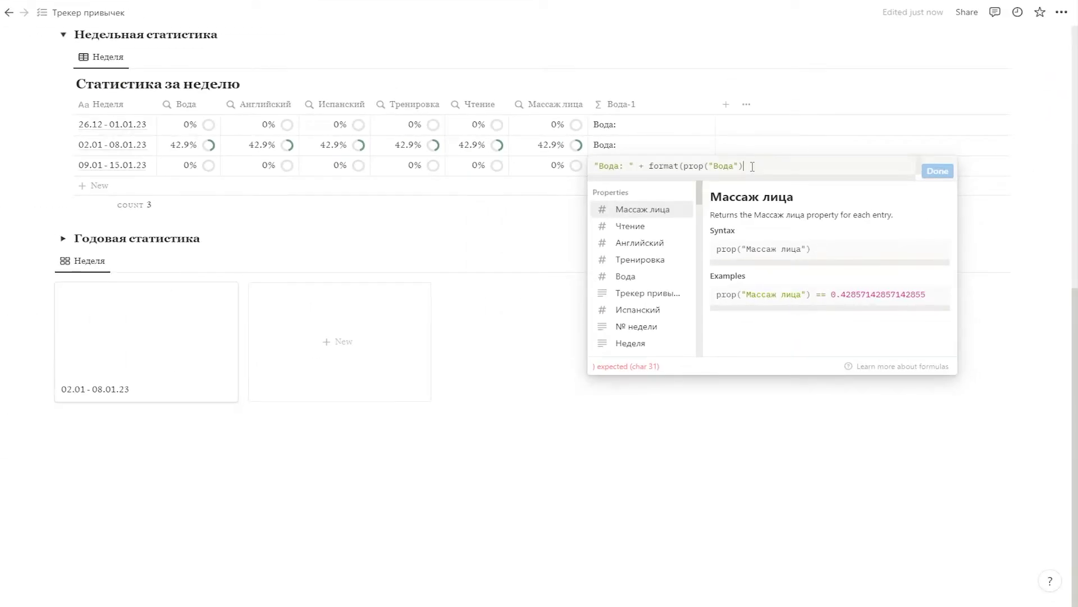
text())
click(940, 171)
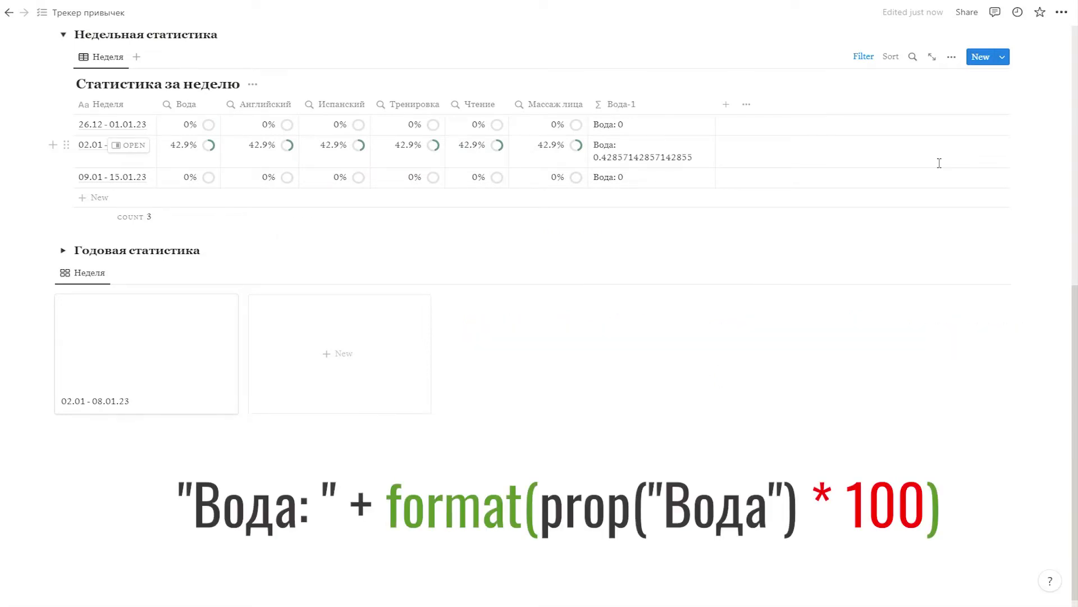
In the Вода-1 formula, multiply prop("Вода") by 100 and wrap that product in round() inside format()
click(703, 169)
text(*100)
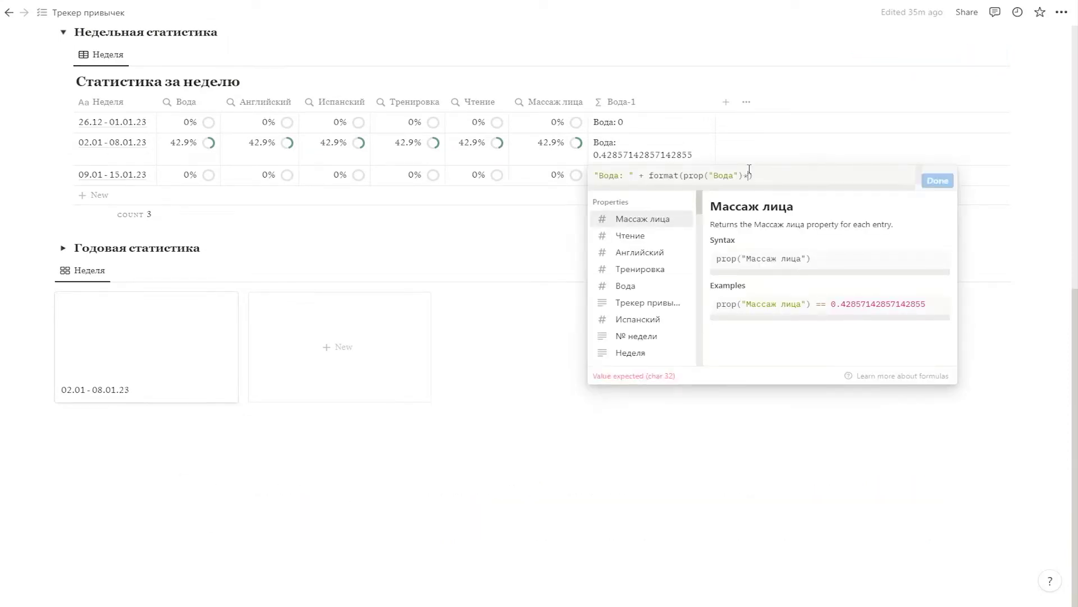
click(938, 180)
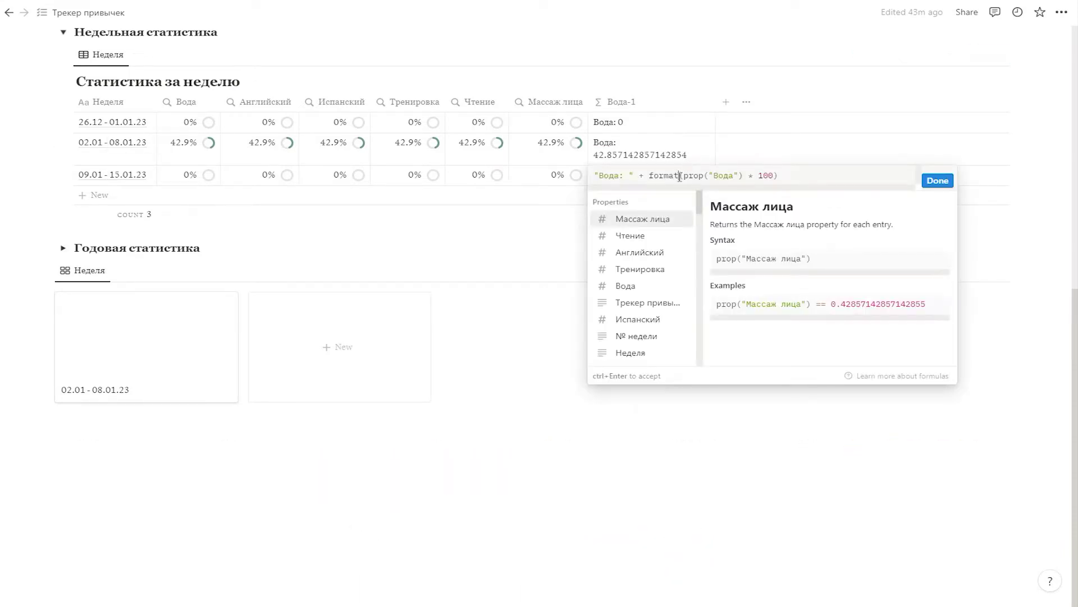
text(round()
click(836, 177)
text())
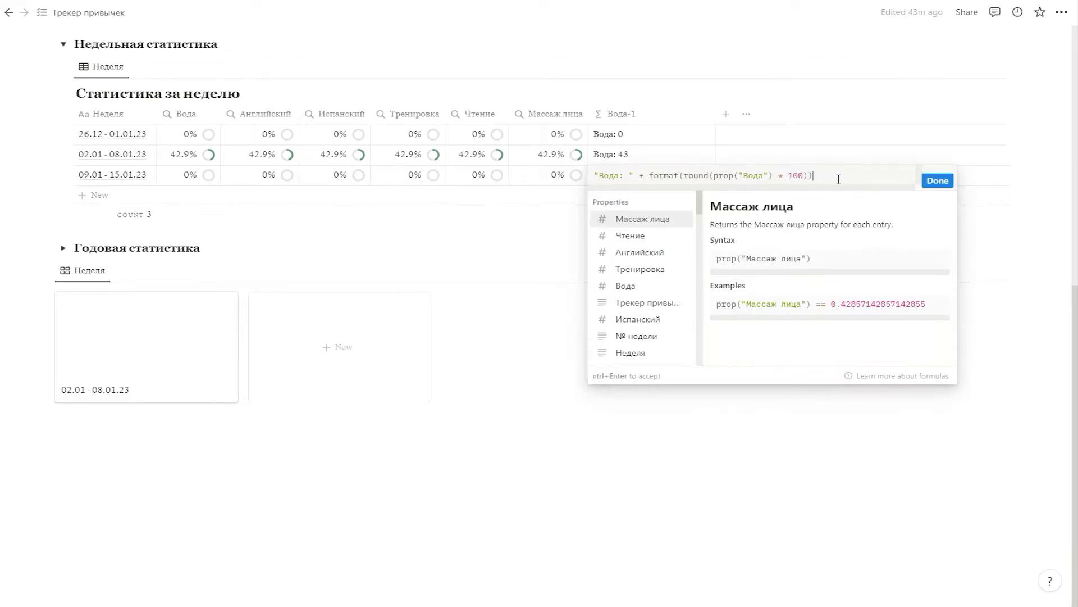
click(937, 181)
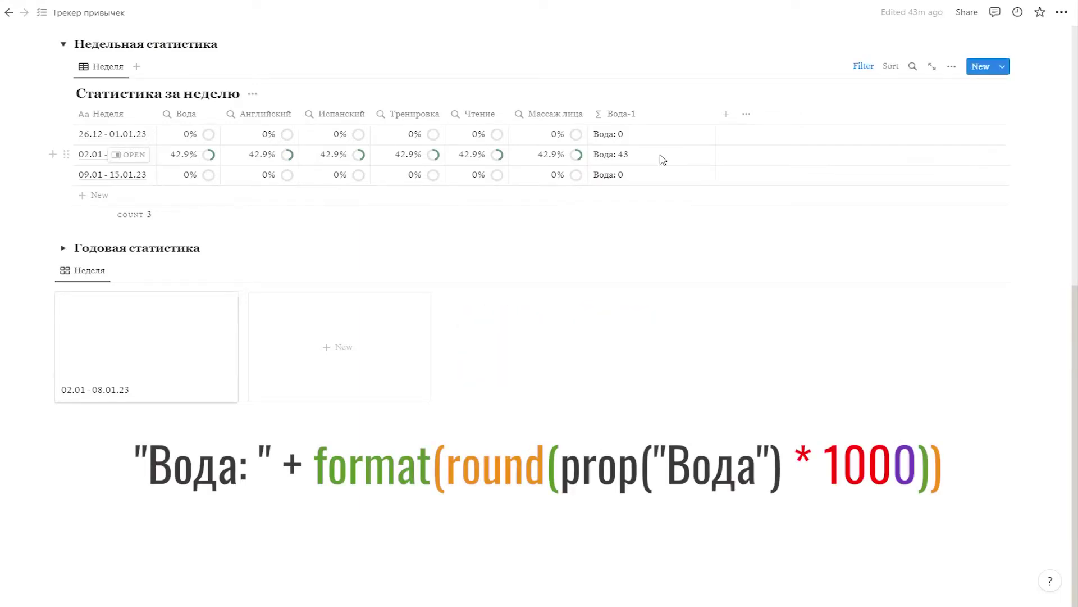
Change the multiplier in the Вода-1 formula to 1000 and divide the rounded value by 10
click(657, 174)
text(0)
click(938, 180)
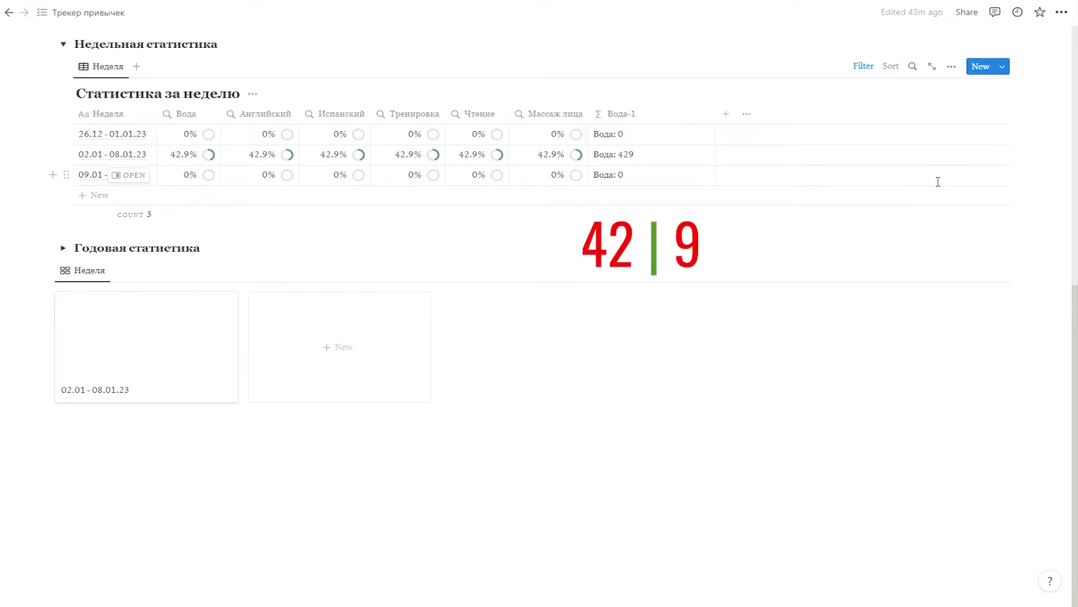
click(652, 175)
key(Left)
text(/10)
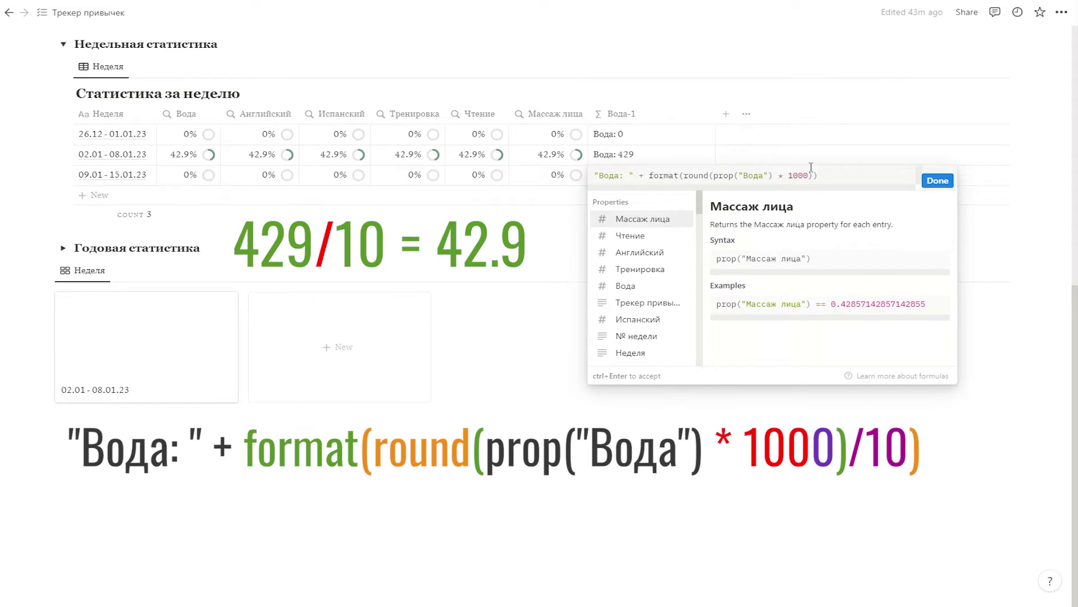
click(928, 177)
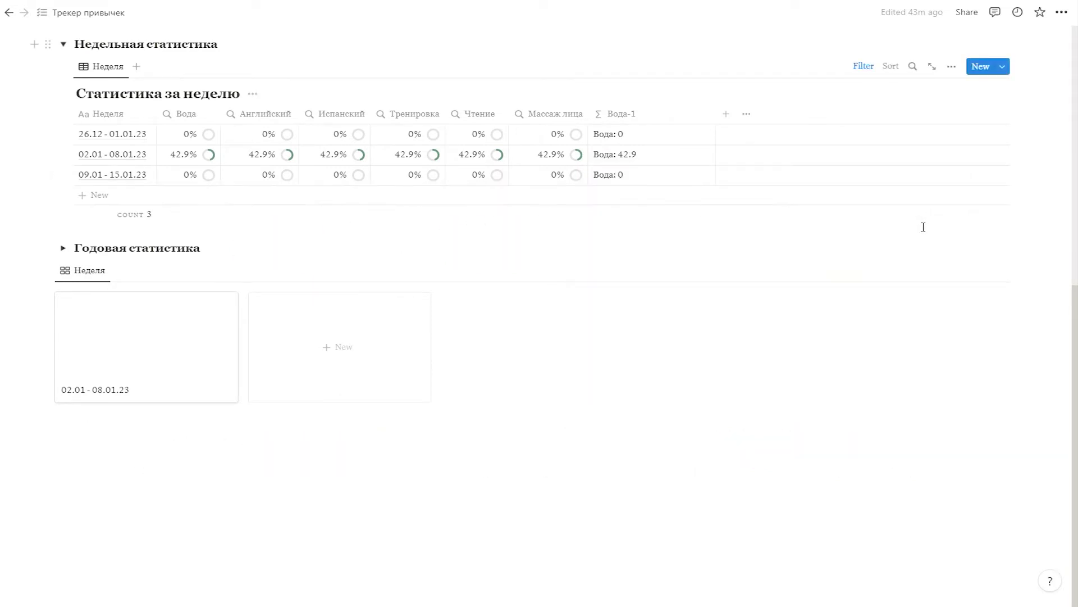
Append + " %" to the end of the Вода-1 formula
click(665, 159)
text(+ )
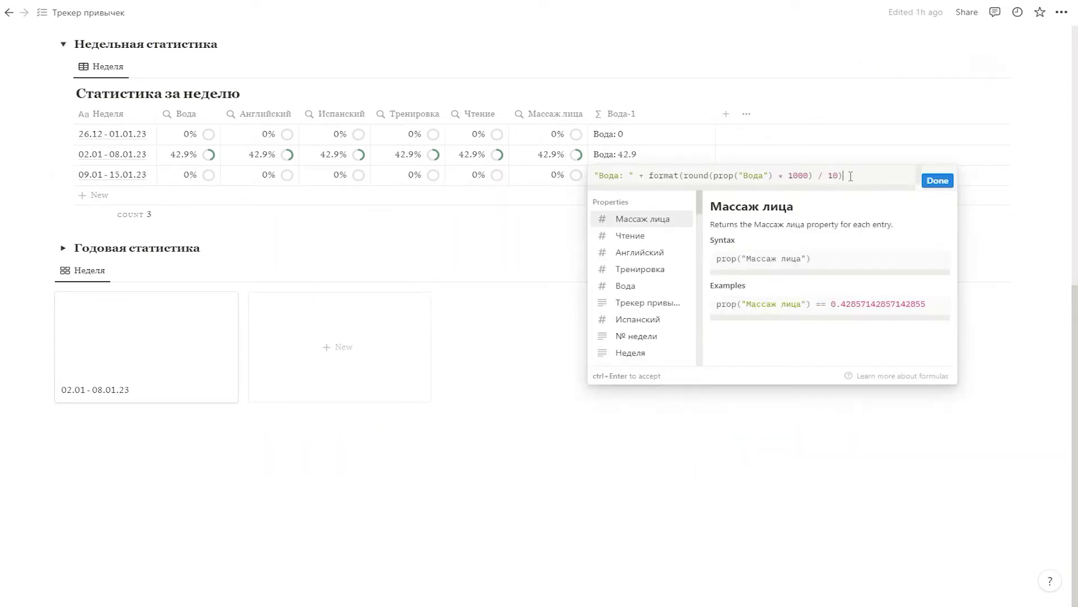
text( ")
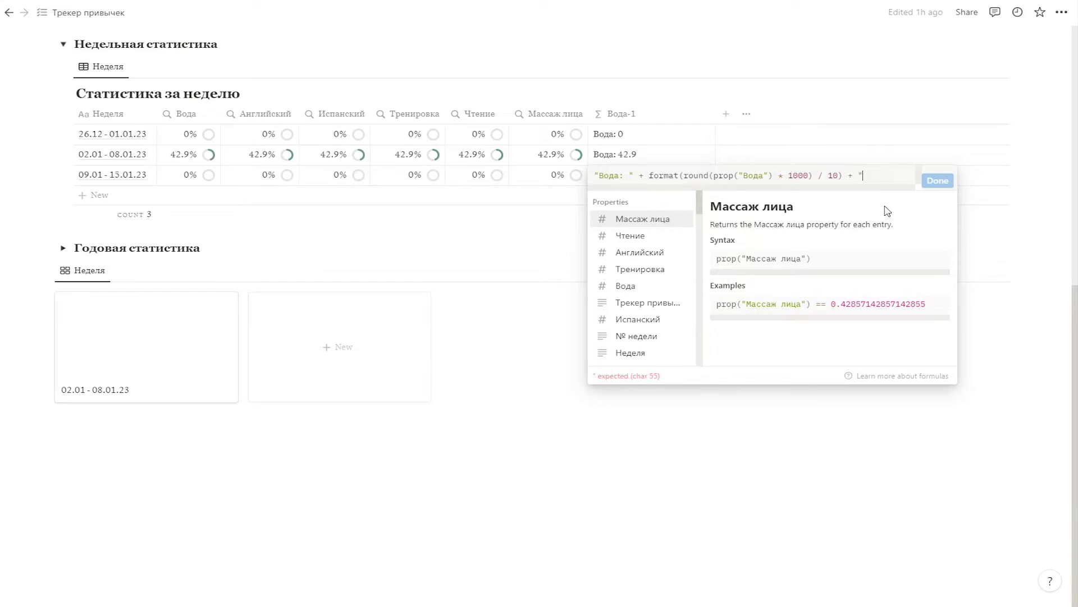
text( %")
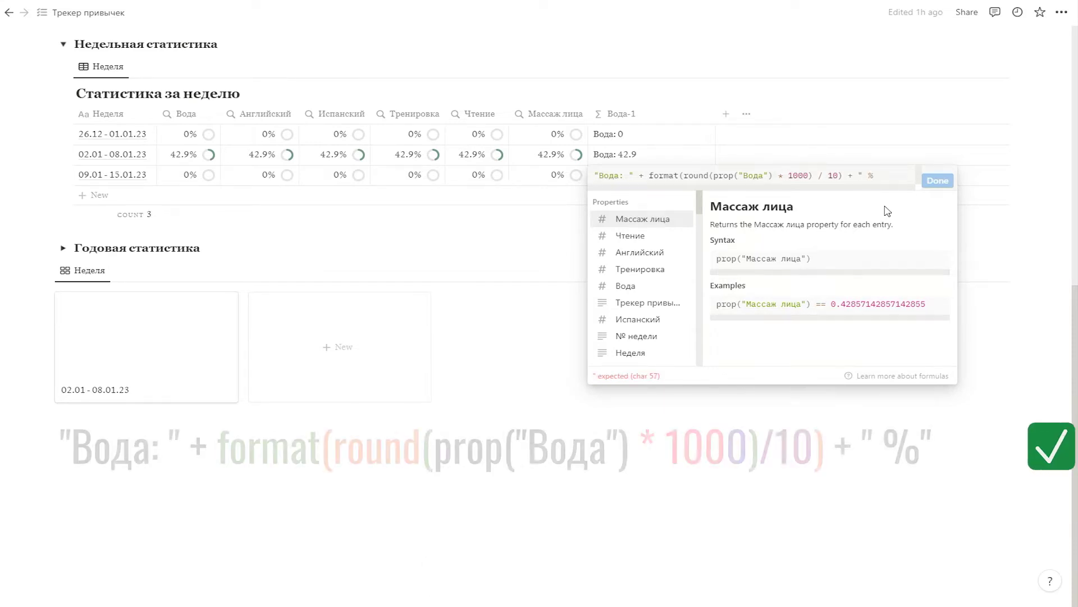
click(940, 180)
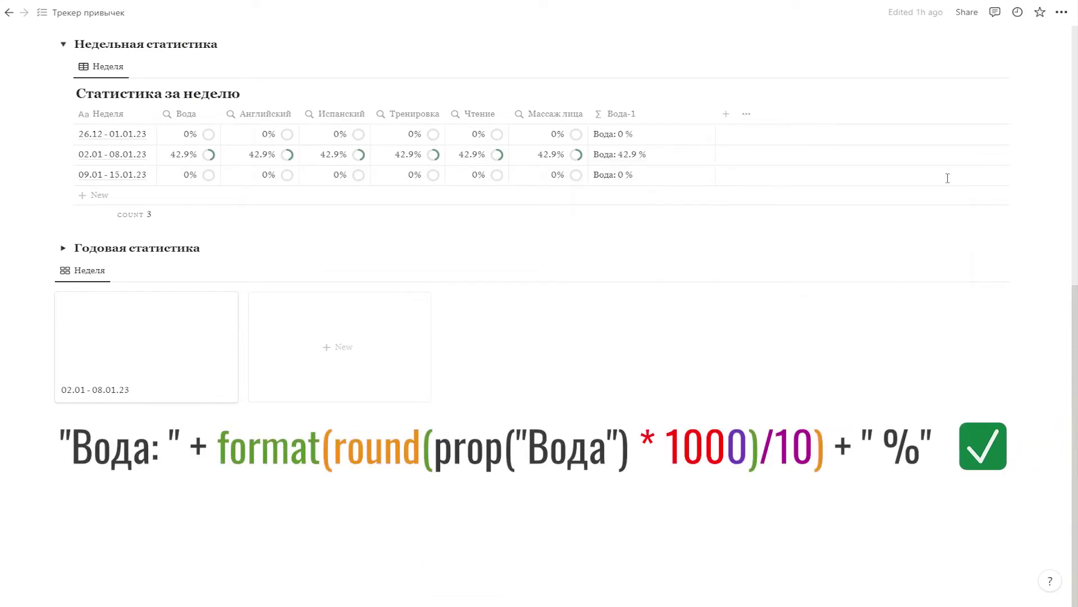
Check off all remaining Вода days and several more days of the other five habits in the habit tracker
scroll(843, 162, up, 6)
click(129, 250)
click(128, 269)
click(128, 290)
click(128, 310)
click(180, 249)
click(179, 269)
click(179, 310)
click(256, 250)
click(328, 249)
click(328, 270)
click(402, 269)
click(462, 249)
scroll(635, 269, down, 6)
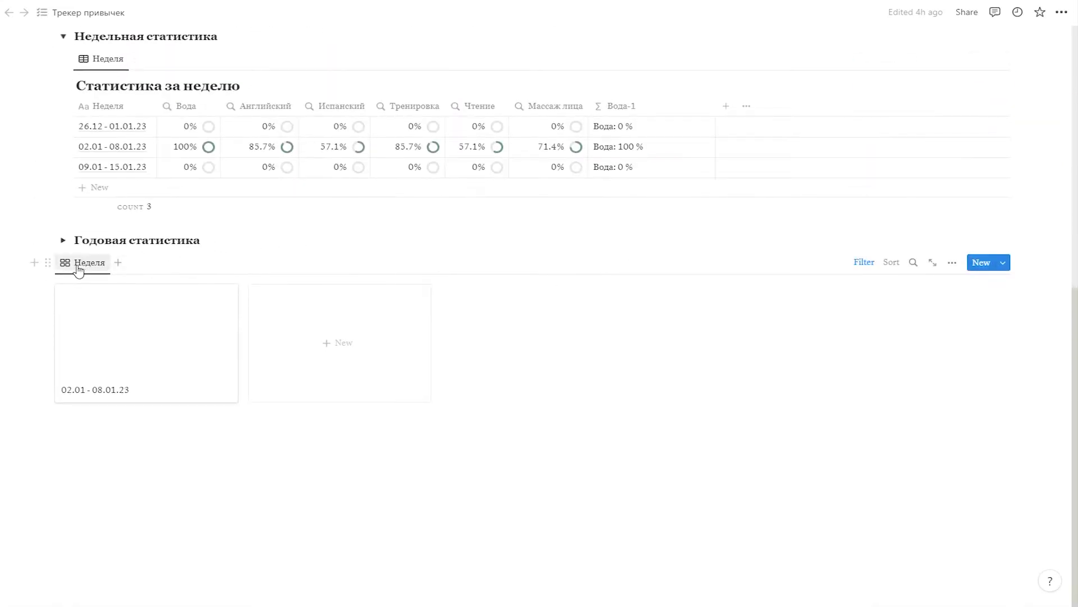
Show the Вода-1 property on the cards of the Неделя gallery
click(77, 269)
click(98, 303)
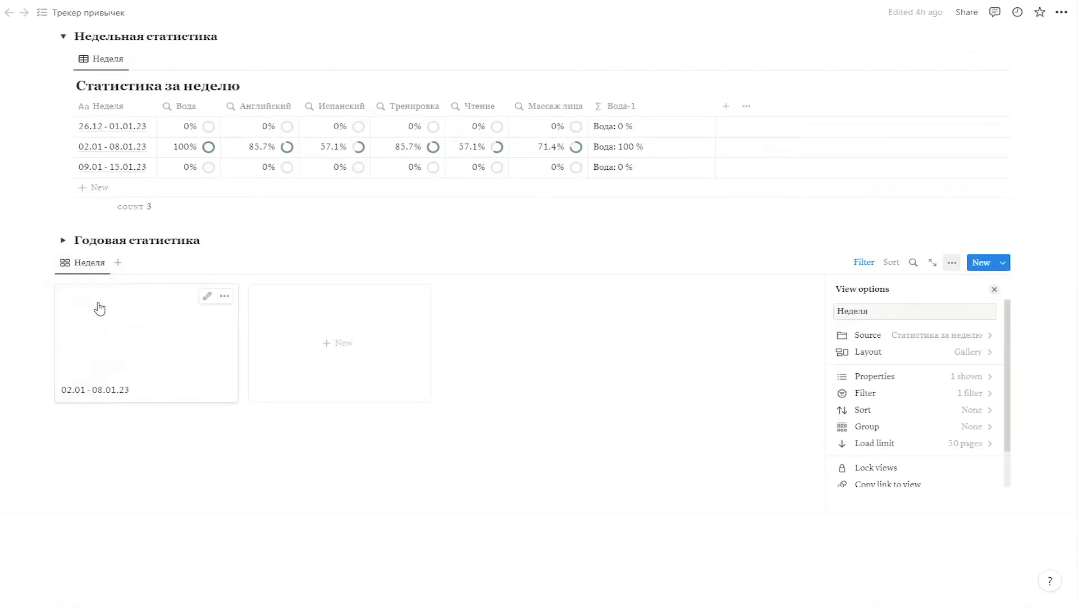
click(884, 384)
scroll(887, 388, down, 3)
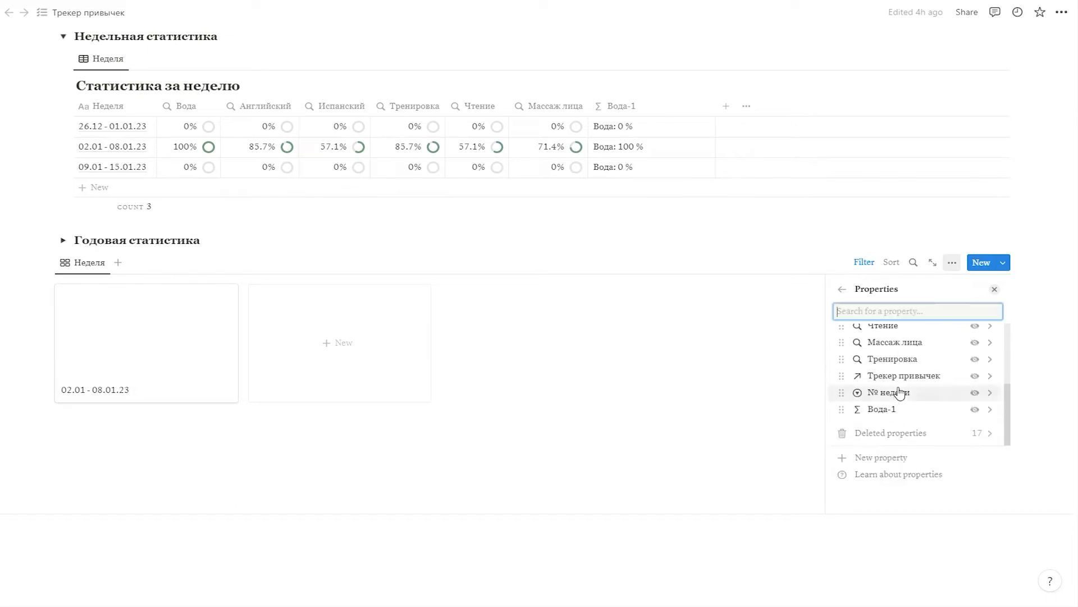
click(975, 409)
click(722, 251)
Uncheck Вода for 05.01.2023 through 08.01.2023 in the habit tracker
scroll(713, 256, up, 4)
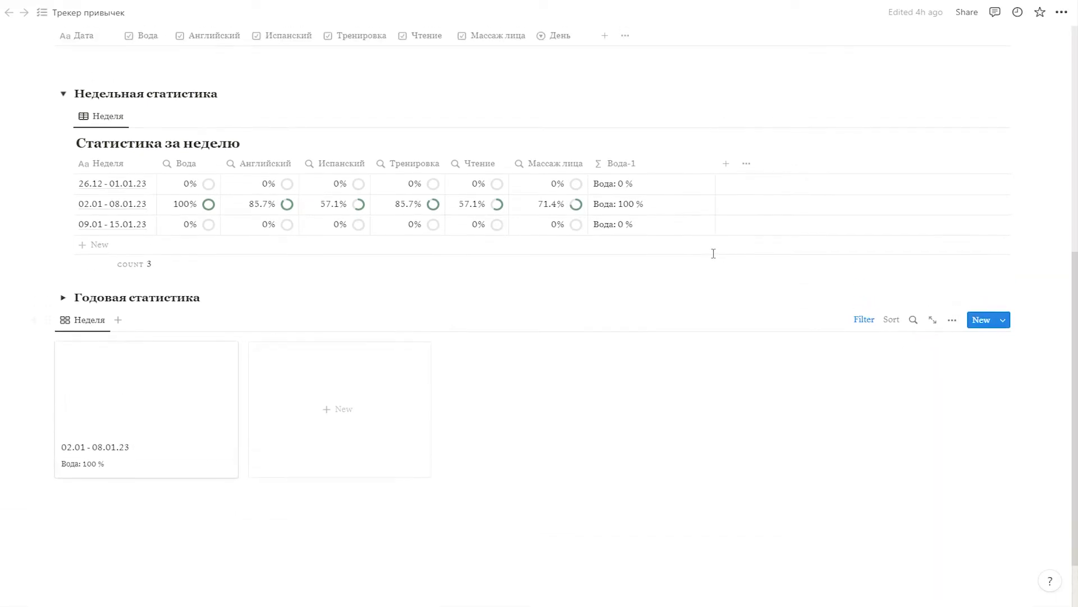
click(129, 122)
click(128, 104)
click(129, 83)
click(129, 62)
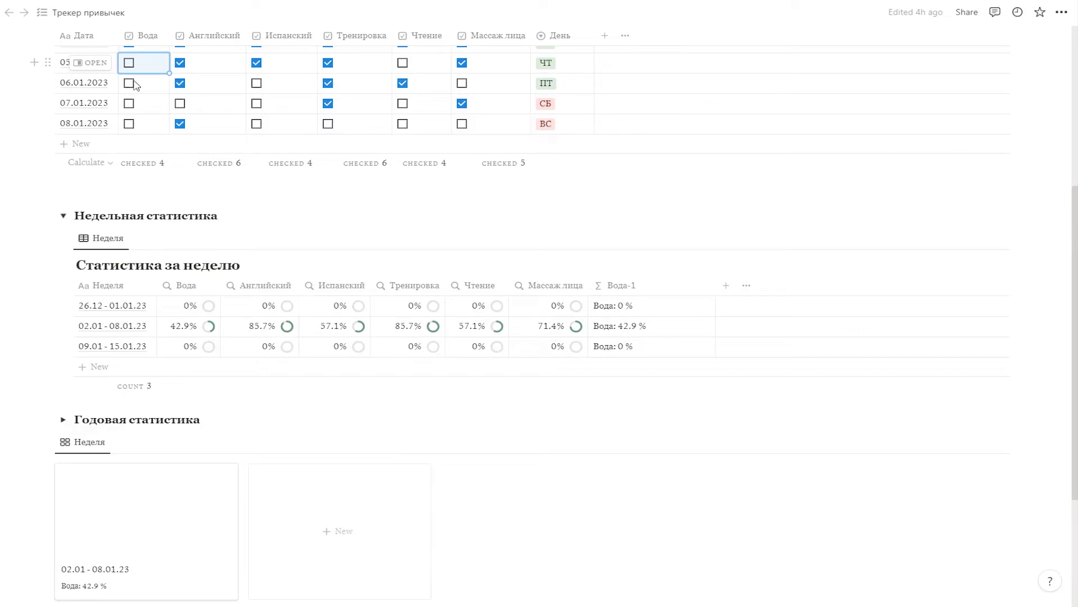
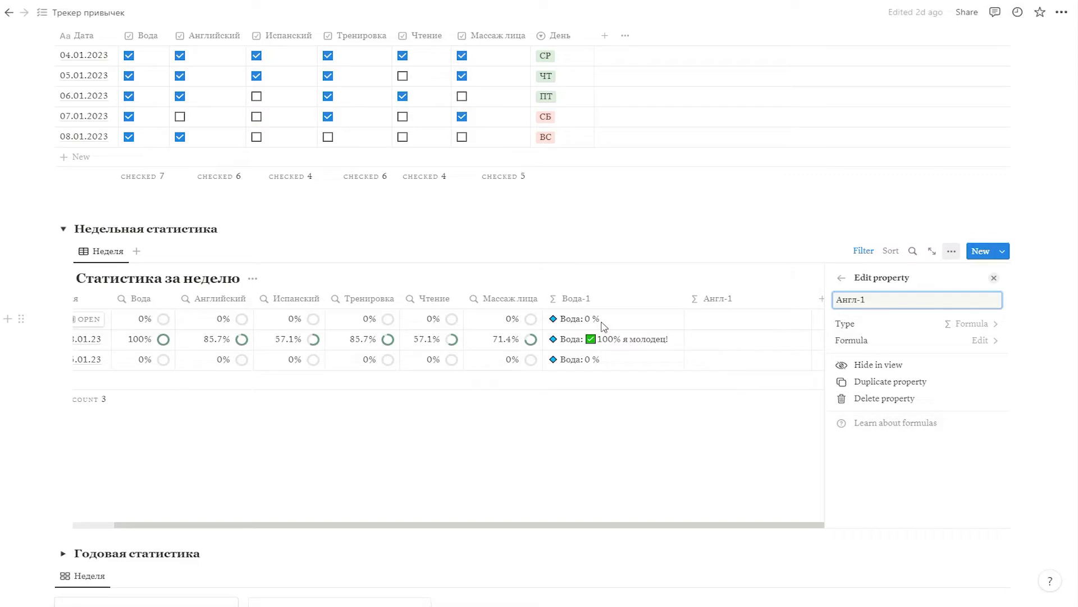
Copy the full Вода-1 formula into the Англ-1 property and change its text label to Английский
click(603, 326)
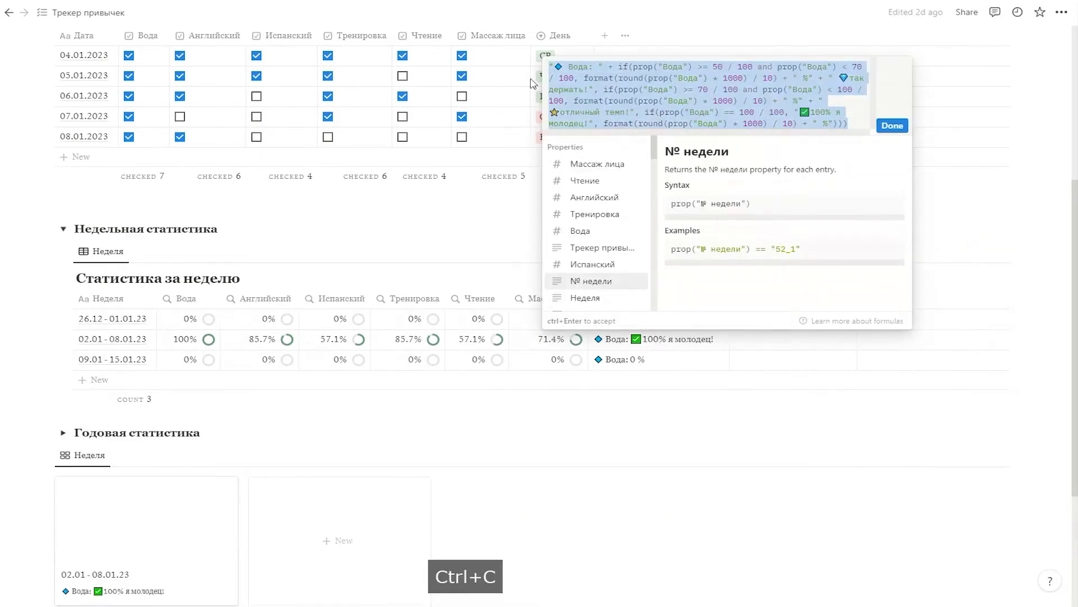
click(759, 328)
click(759, 328)
text("🔹 Вода: " + if(prop("Вода") >= 50 / 100 and prop("Вода") < 70 / 100, format(round(prop("Вода") * 1000) / 10) + " %" + " 💎так держать!", if(prop("Вода") >= 70 / 100 and prop("Вода") < 100 / 100, format(round(prop("Вода") * 1000) / 10) + " %" + " ⭐отличный темп!", if(prop("Вода") == 100 / 100, "✅100% я молодец!", format(round(prop("Вода") * 1000) / 10) + " %"))))
drag(747, 337, 729, 339)
text(Английский)
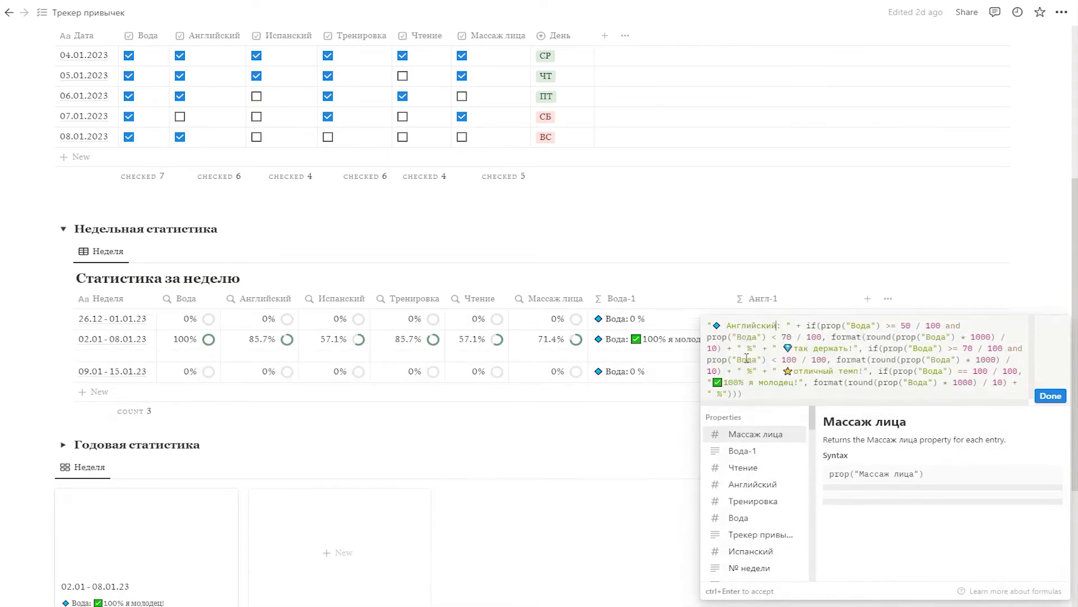
Replace every Вода property reference in the Англ-1 formula with Английский and apply the formula
double_click(864, 326)
text(Английский)
double_click(740, 337)
key(ctrl+v)
double_click(927, 336)
key(ctrl+v)
double_click(975, 348)
text(Английский)
double_click(822, 369)
text(Английский)
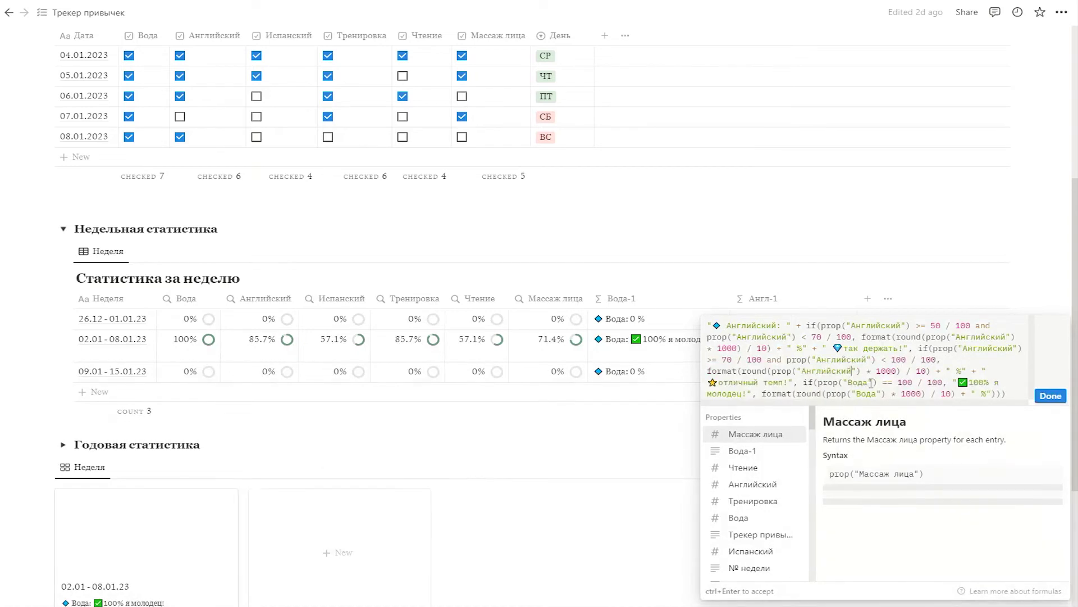
text(Английский)
click(1050, 395)
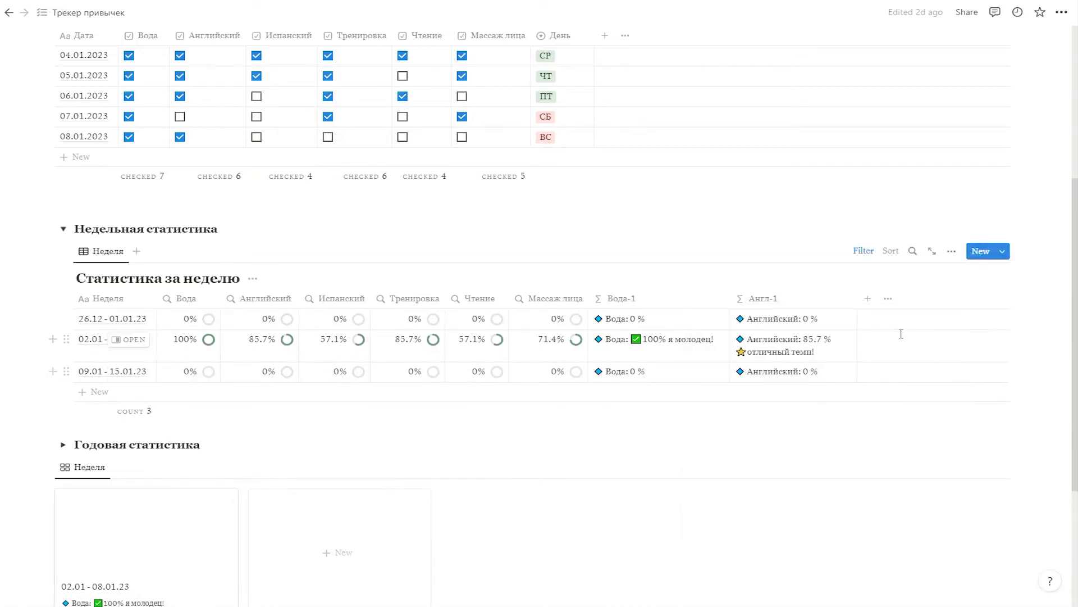
Narrow the Вода-1 column and add a formula property named Исп-1 containing the Англ-1 formula
drag(730, 297, 666, 298)
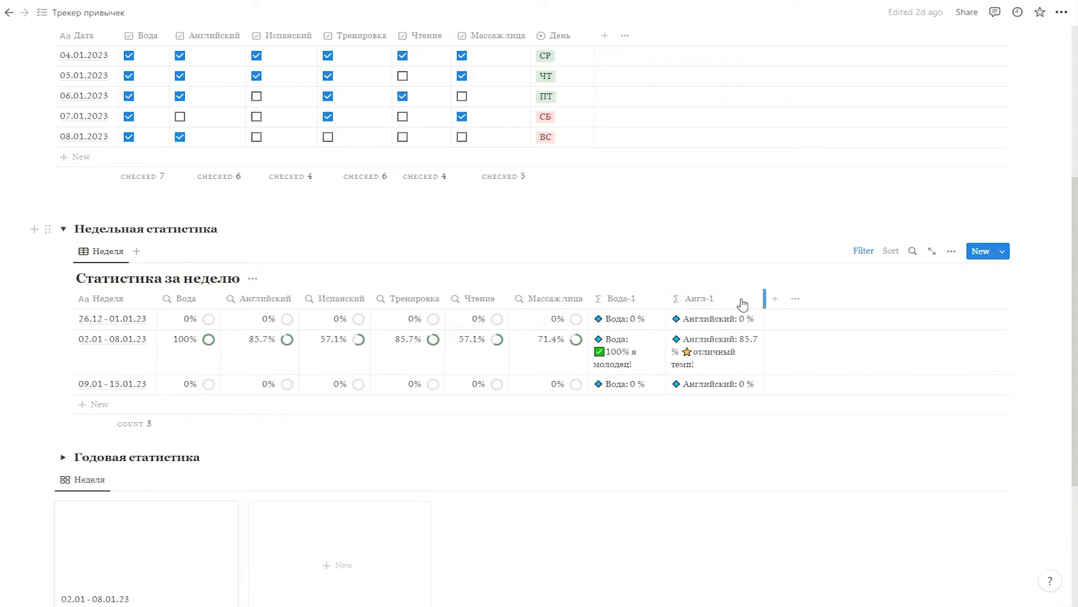
click(775, 298)
click(883, 429)
click(765, 335)
Replace the label and every Английский property reference in the Исп-1 formula with Испанский
double_click(752, 314)
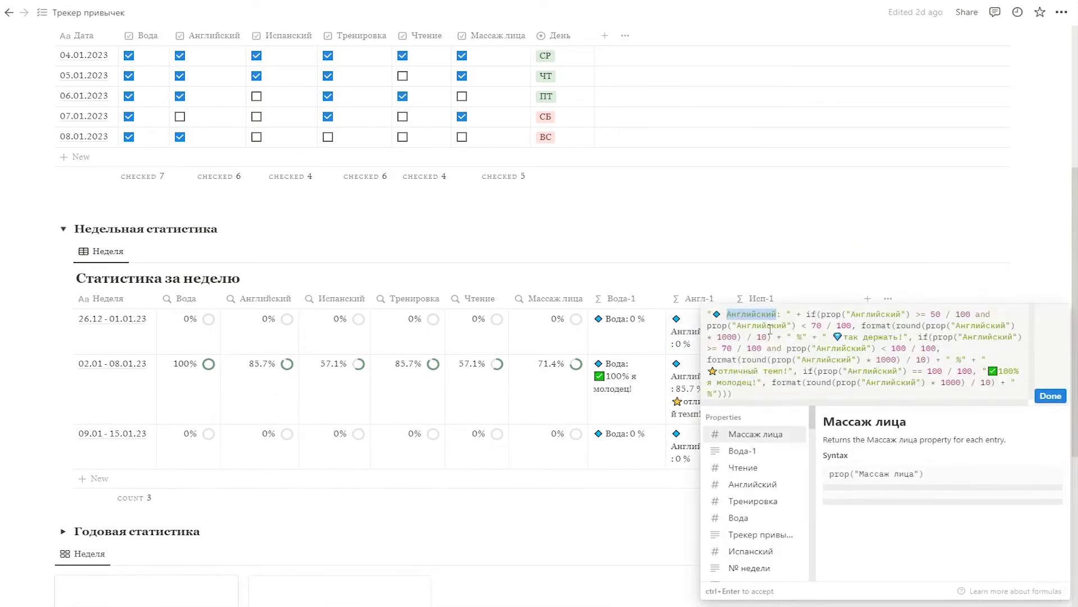
double_click(869, 314)
text(Испанский)
double_click(750, 325)
text(Испанский)
double_click(980, 325)
text(Испанский)
double_click(842, 347)
text(Испанский)
double_click(842, 359)
key(ctrl+v)
double_click(860, 370)
key(ctrl+v)
double_click(879, 382)
key(ctrl+v)
Add a formula property named Трен-1 and paste the copied habit formula into it
click(855, 300)
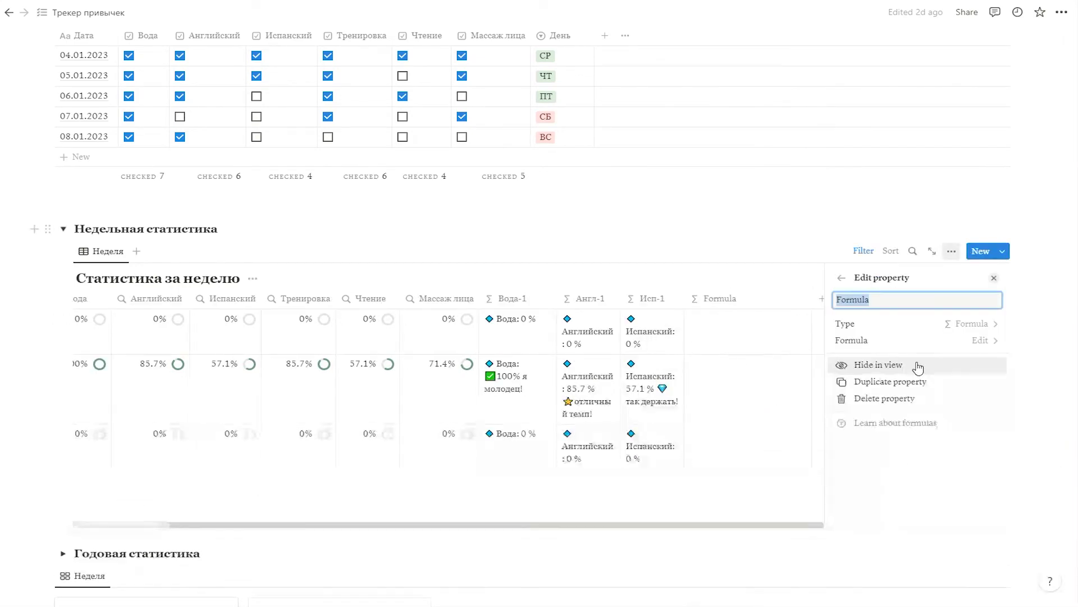
click(877, 339)
key(ctrl+v)
Change the label and all habit property references in the Трен-1 formula to Тренировка and apply it
double_click(739, 314)
text(Трениро)
double_click(873, 314)
key(ctrl+v)
double_click(755, 325)
key(ctrl+v)
double_click(988, 325)
text(Тренировка)
double_click(987, 337)
text(Тренировка)
double_click(871, 371)
key(ctrl+v)
click(1051, 396)
Add a formula property named Чтение-1 and copy the Трен-1 formula into it
click(931, 299)
text(Чтение-1)
click(929, 394)
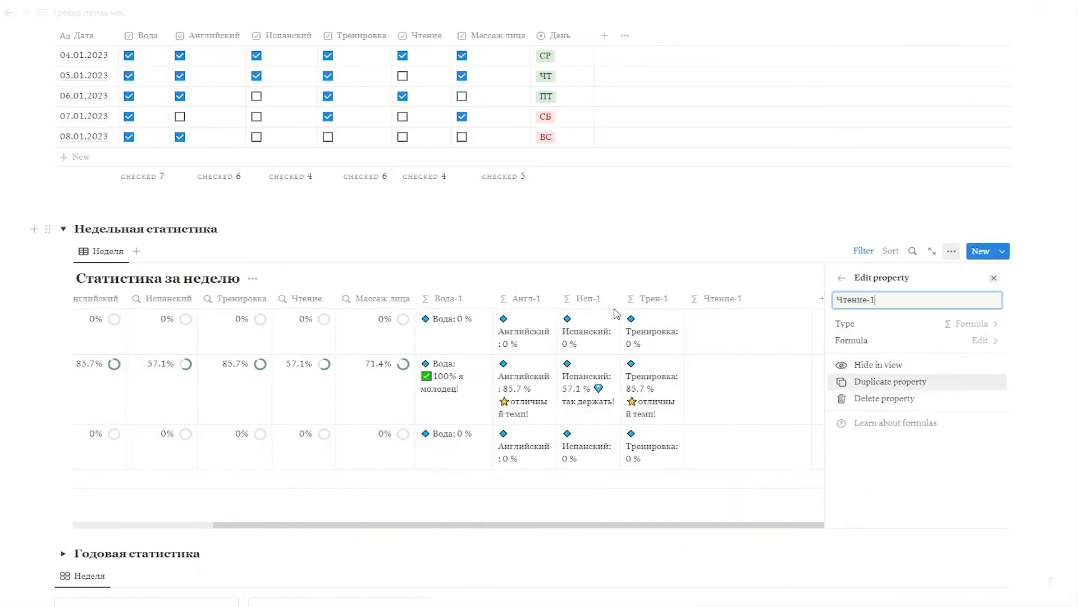
click(618, 314)
click(874, 340)
Replace the label and every Тренировка property reference in the Чтение-1 formula with Чтение and apply it
double_click(730, 315)
double_click(856, 314)
key(ctrl+v)
double_click(750, 325)
key(ctrl+v)
double_click(955, 331)
key(ctrl+v)
double_click(963, 356)
text(Чтение)
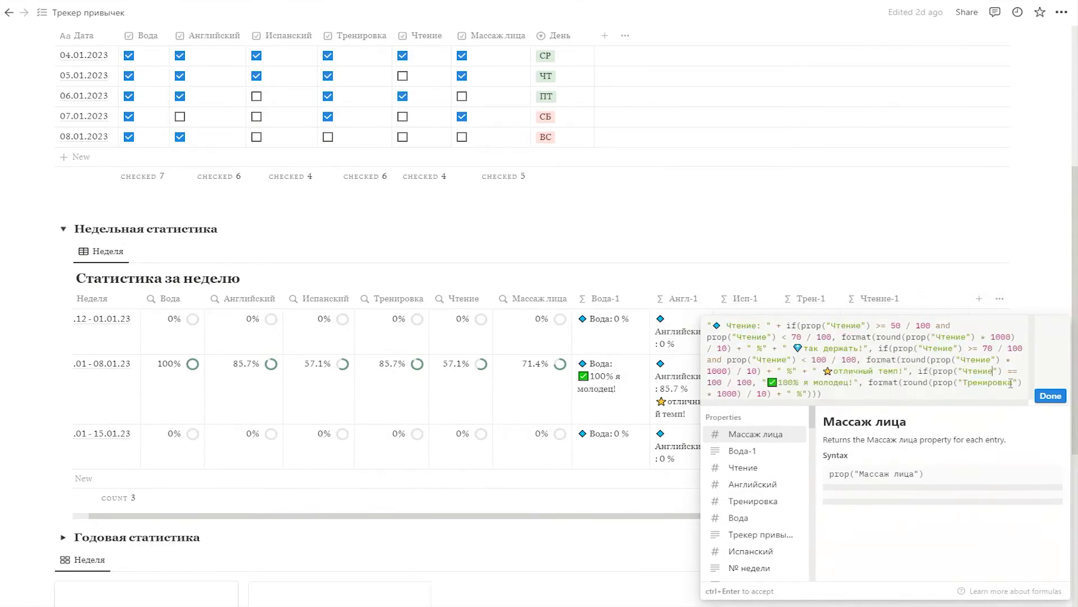
click(1050, 395)
Add a formula property named Массаж-1 and paste the formula copied from Чтение-1 into it
click(941, 299)
click(872, 364)
text(Массаж-1)
click(980, 339)
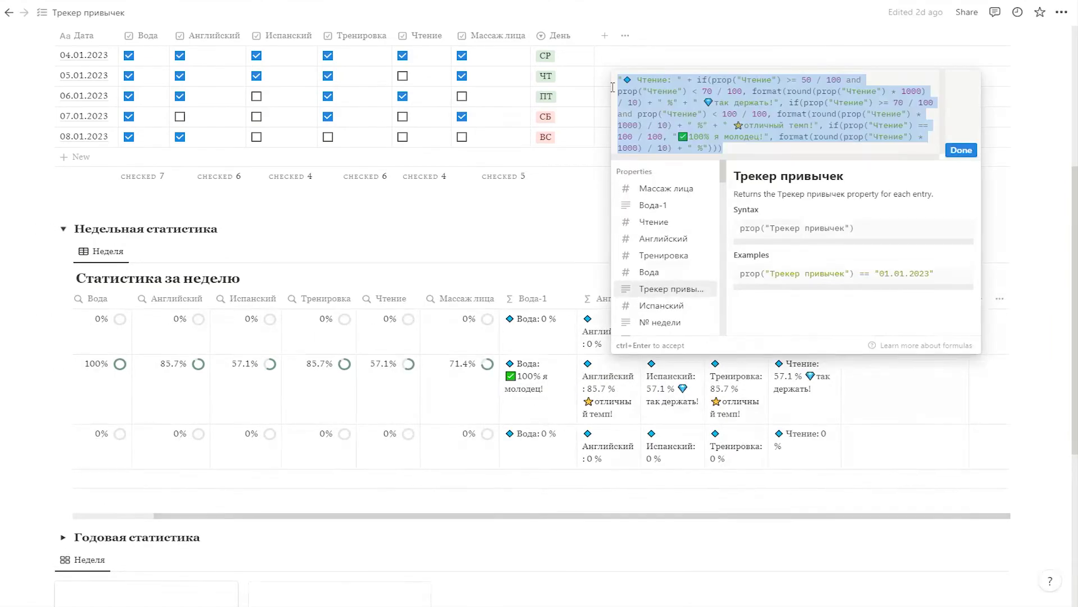
key(ctrl+v)
Change the label and all habit property references in the Массаж-1 formula to Массаж лица and apply it
double_click(859, 325)
text(Массаж лица)
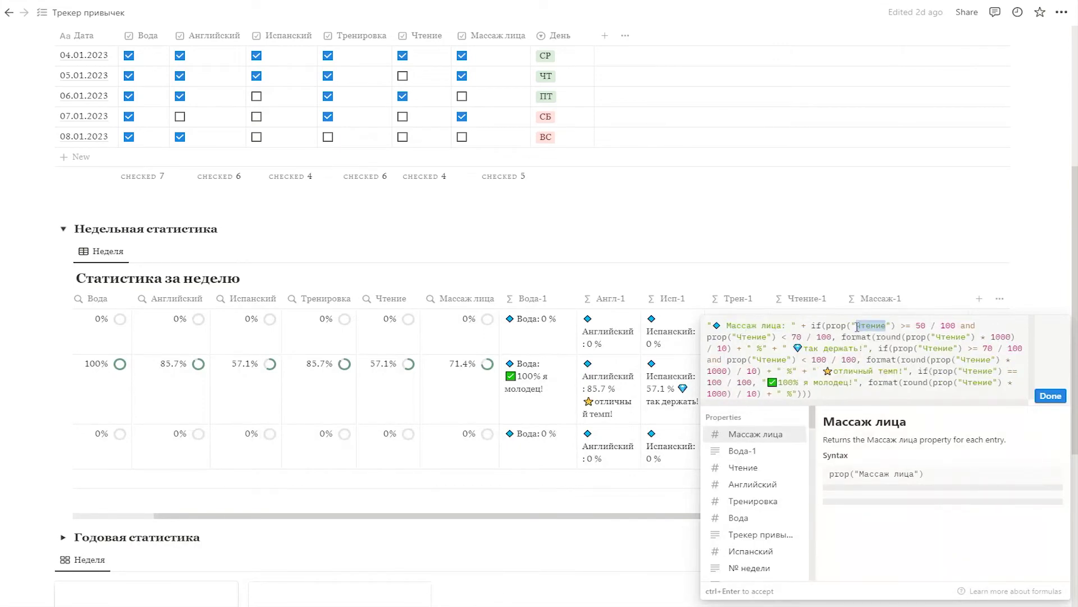
double_click(742, 337)
text(Массаж лица)
double_click(977, 337)
text(Массаж лица)
double_click(922, 360)
text(Массаж лица)
double_click(906, 371)
key(ctrl+v)
click(969, 300)
Hide the formula properties from Вода-1 through Массаж-1 in the weekly statistics table
scroll(730, 337, left, 2)
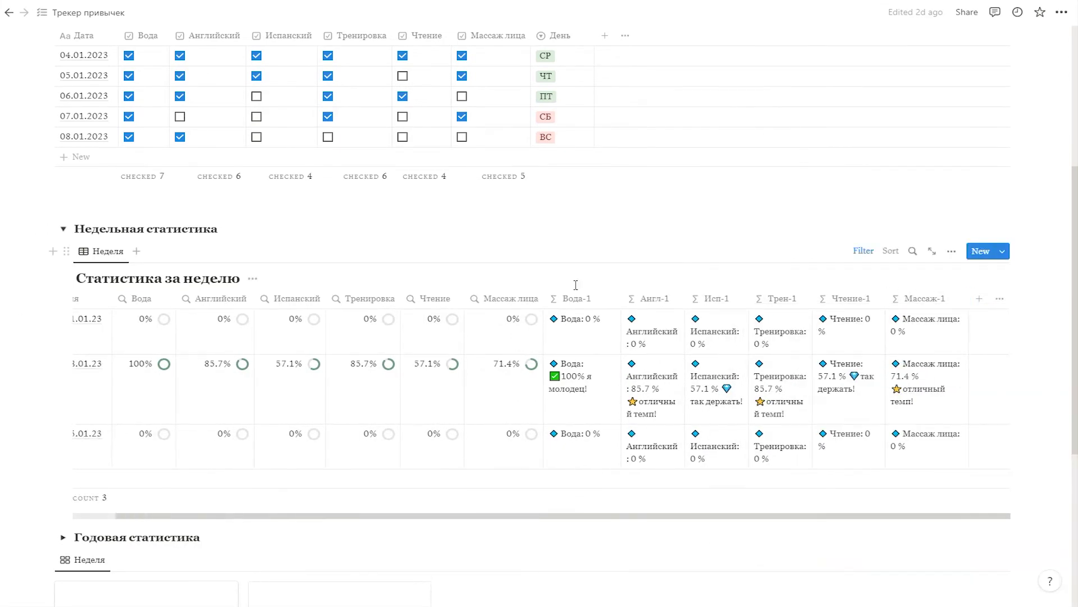
click(573, 298)
click(607, 437)
click(618, 298)
click(622, 444)
click(632, 302)
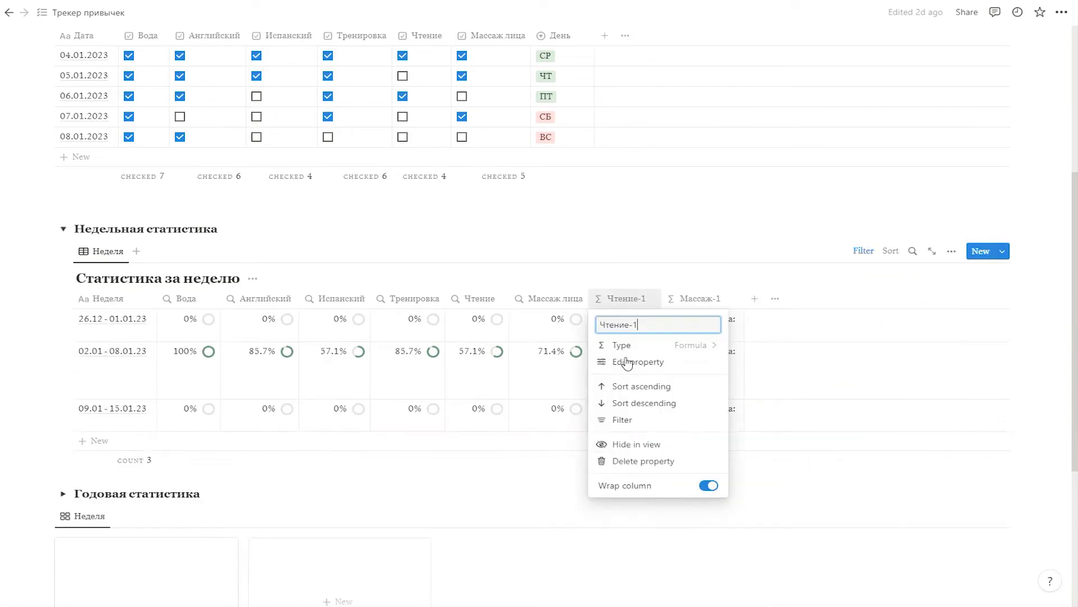
click(651, 443)
click(618, 298)
click(651, 443)
click(618, 299)
click(651, 444)
Show the Англ-1, Исп-1, Трен-1, Чтение-1 and Массаж-1 properties on the weekly gallery card
scroll(662, 426, down, 1)
scroll(616, 411, down, 2)
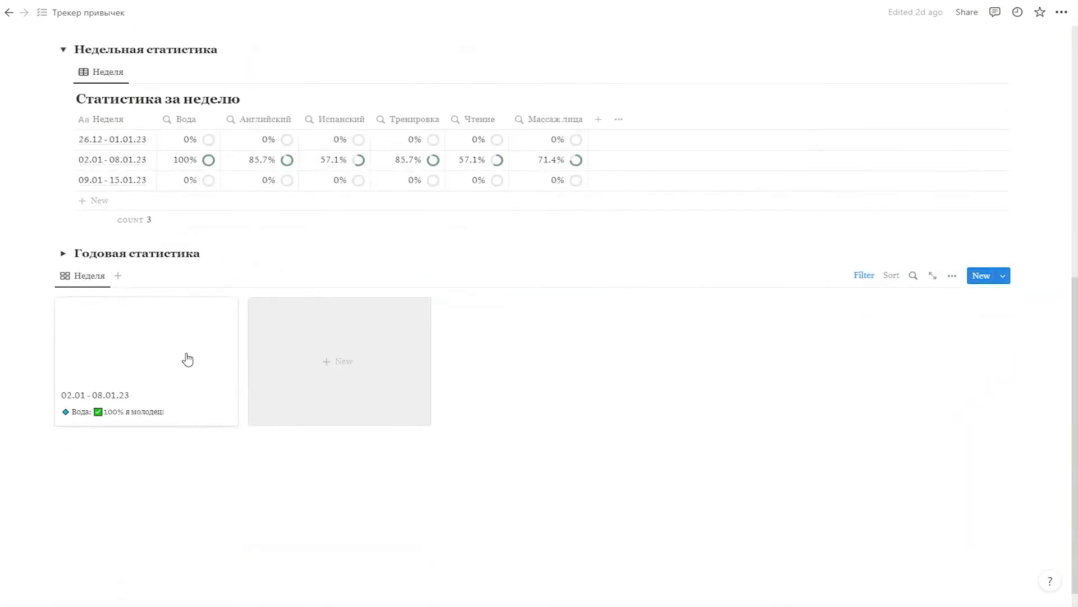
click(94, 261)
click(90, 293)
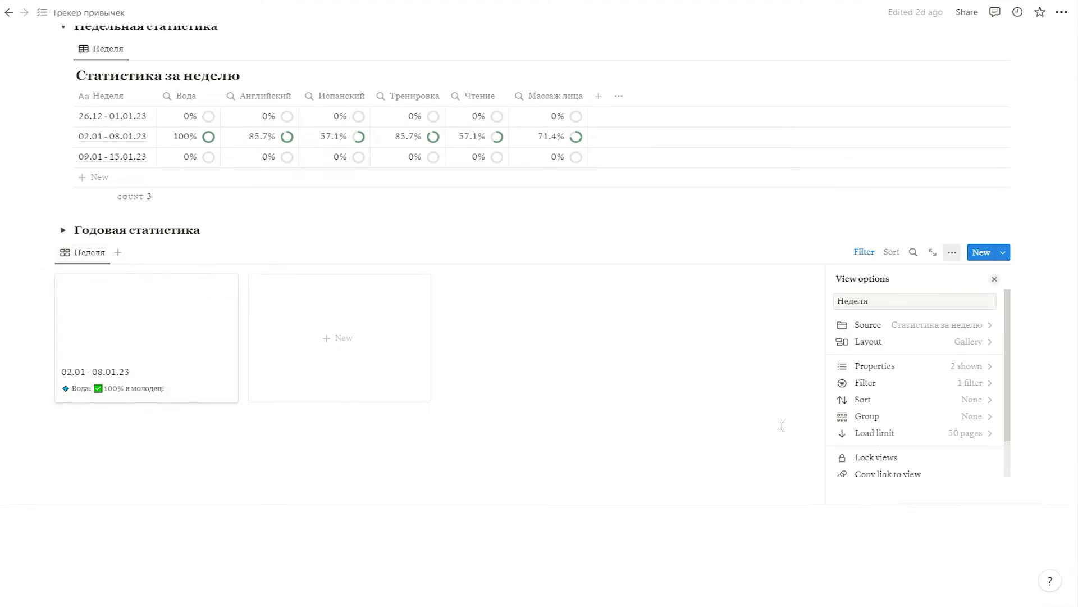
click(926, 368)
scroll(927, 371, down, 5)
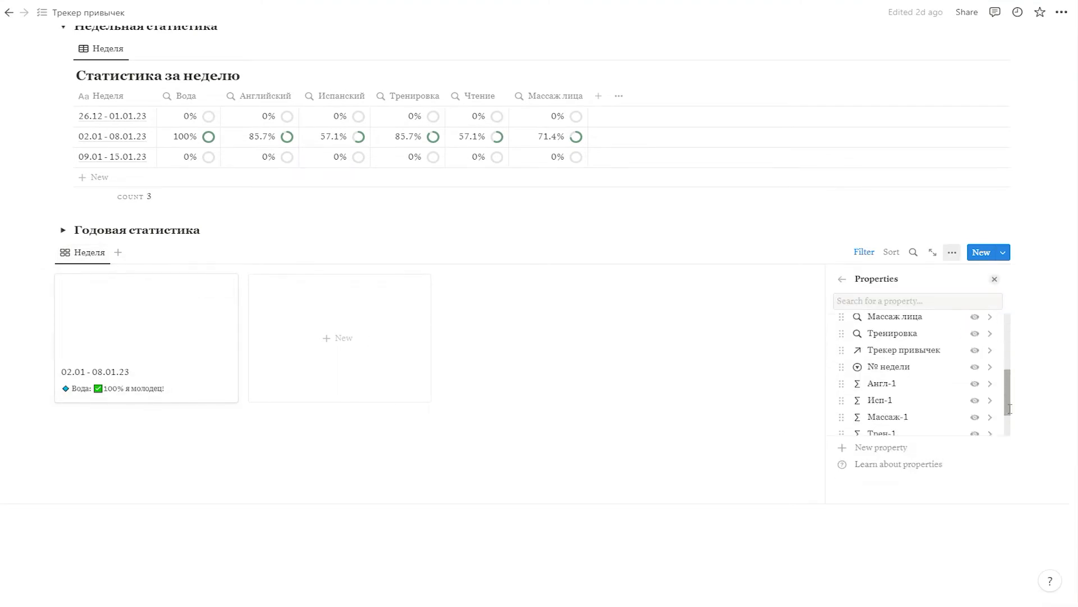
click(975, 349)
click(977, 349)
click(976, 382)
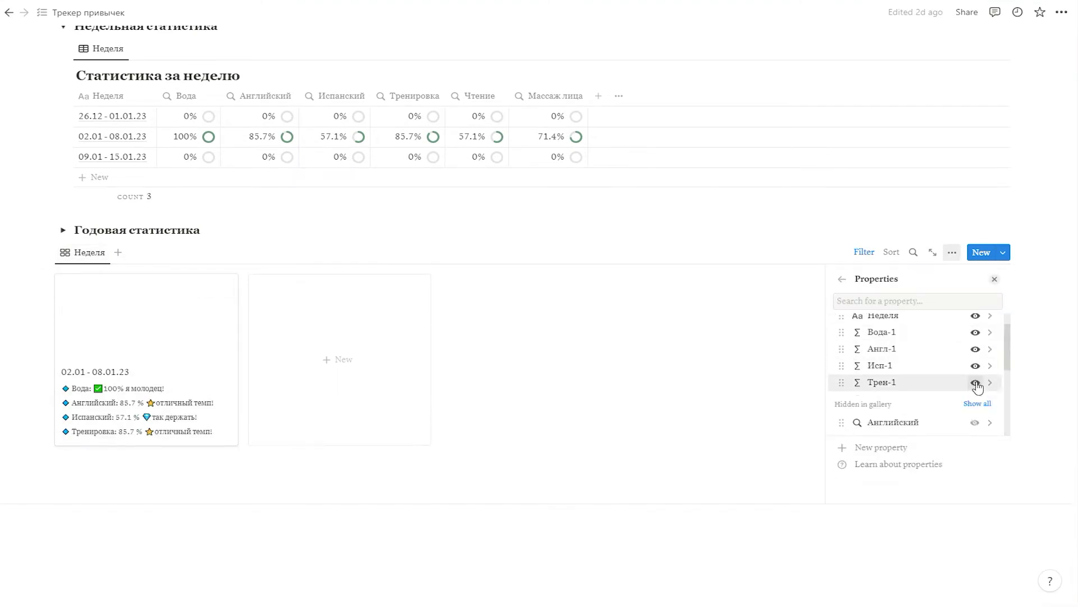
click(976, 382)
click(978, 409)
key(Escape)
Clear Вода for 02.01–05.01.2023 and toggle assorted checkboxes of the other habits in the current week's tracker
scroll(811, 407, up, 10)
click(129, 111)
click(129, 131)
click(128, 151)
click(129, 171)
click(180, 111)
click(179, 151)
click(257, 110)
click(327, 131)
click(327, 151)
click(402, 151)
click(461, 152)
click(462, 172)
click(462, 233)
click(403, 233)
scroll(635, 322, down, 10)
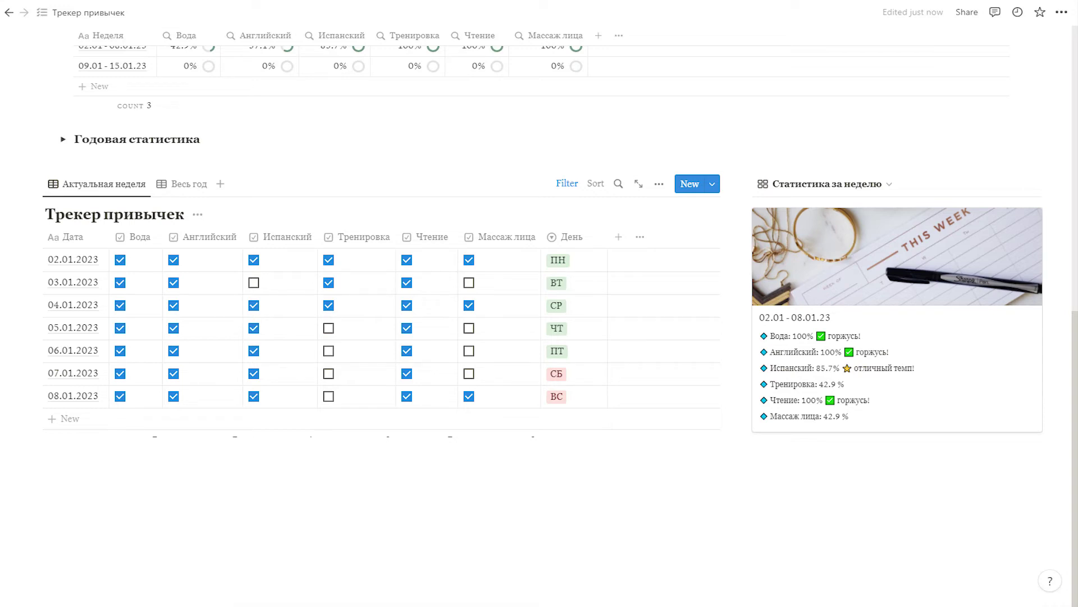
Add an empty text block and place it between the page title and the habit tracker
scroll(614, 311, up, 7)
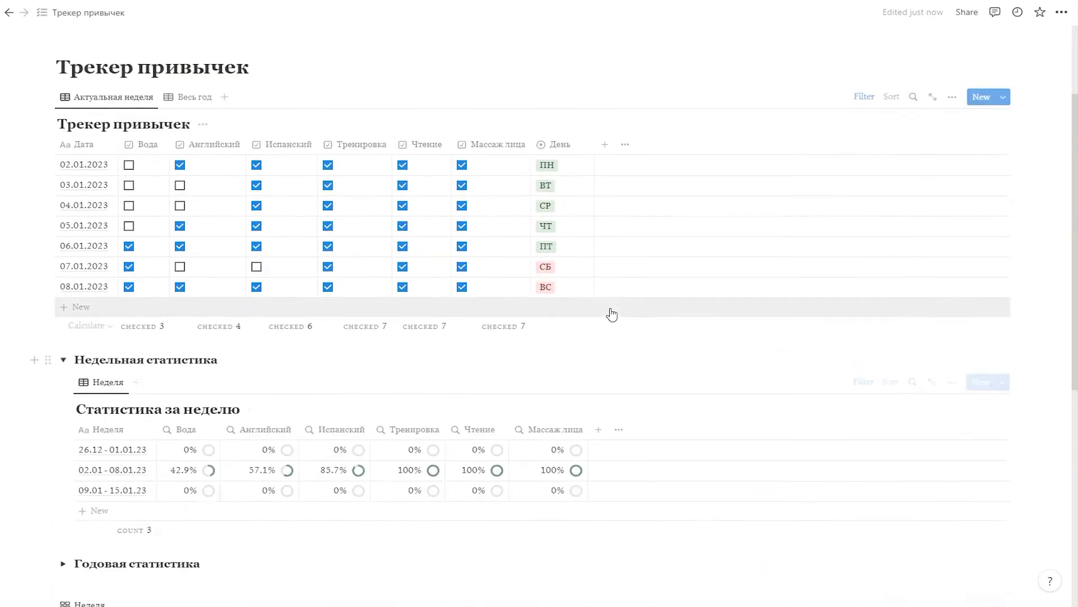
scroll(612, 314, up, 3)
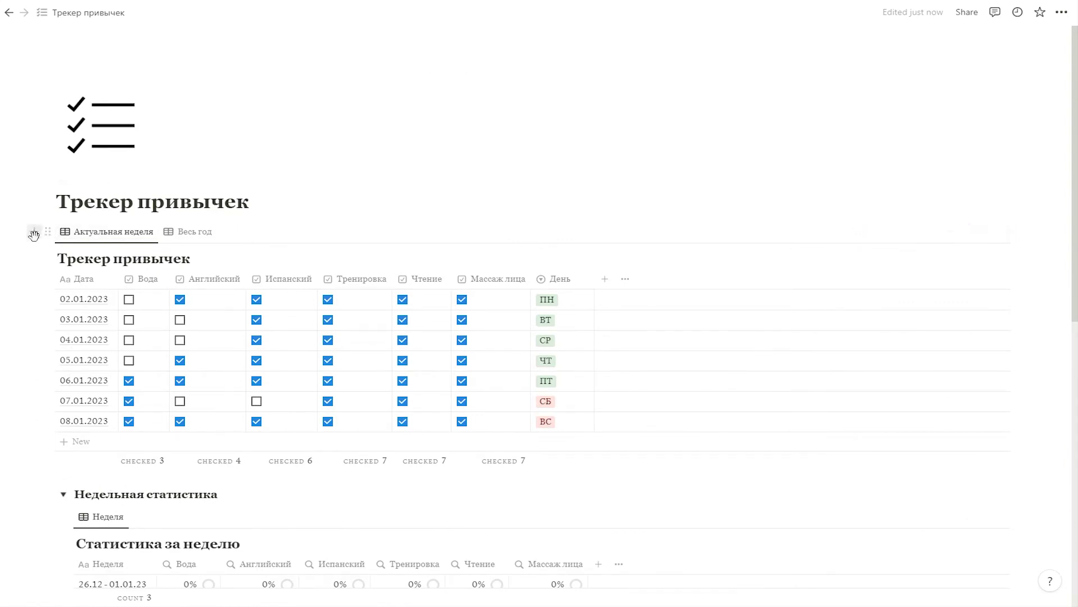
click(34, 231)
click(183, 498)
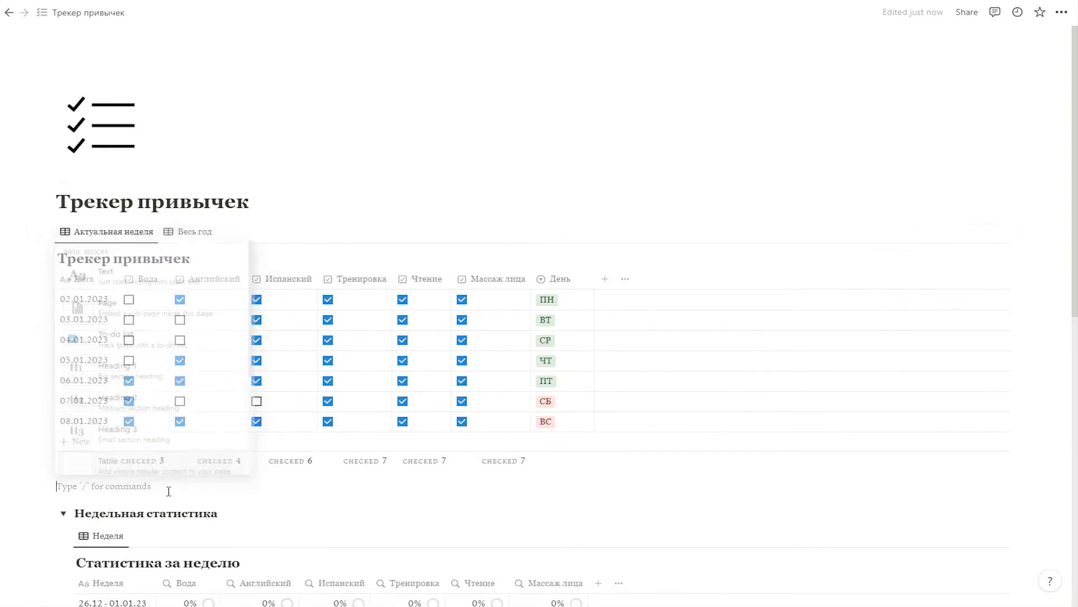
drag(46, 231, 62, 496)
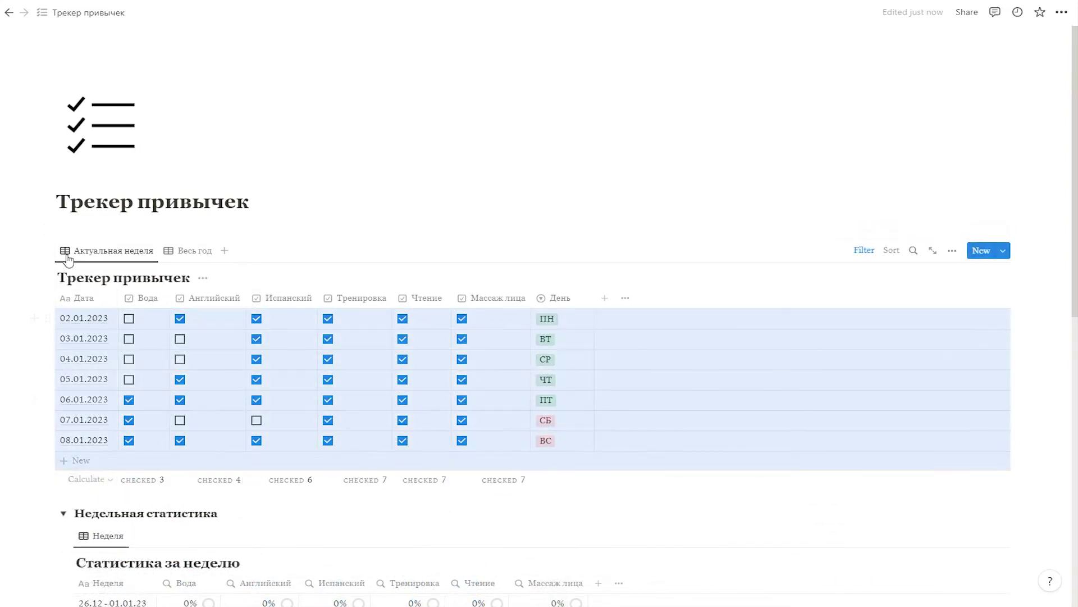
click(75, 224)
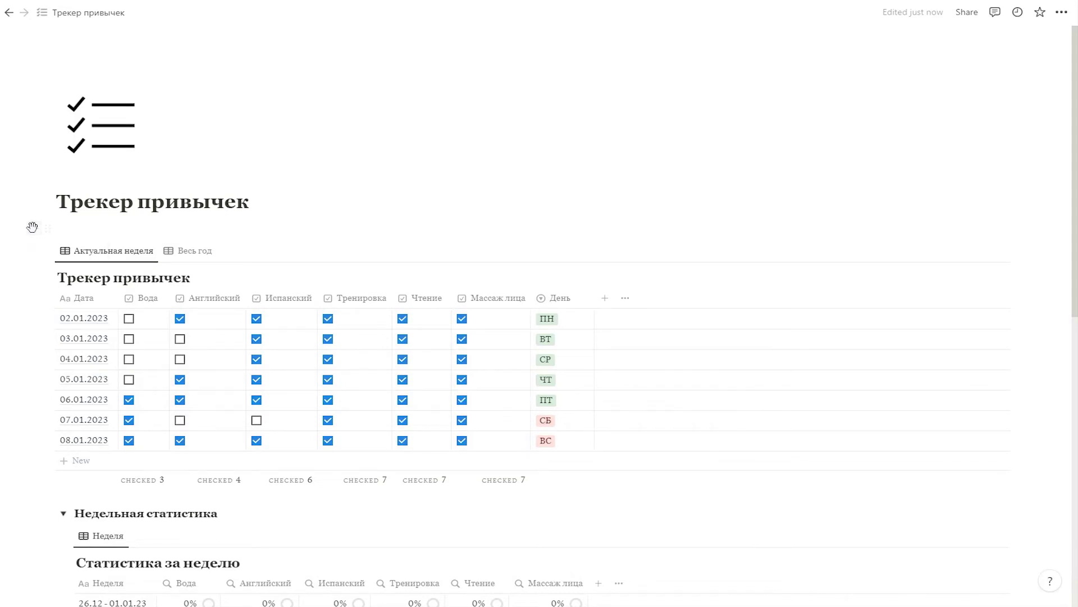
Insert a 2 columns block above the habit tracker
click(32, 228)
scroll(185, 373, down, 6)
scroll(190, 389, down, 20)
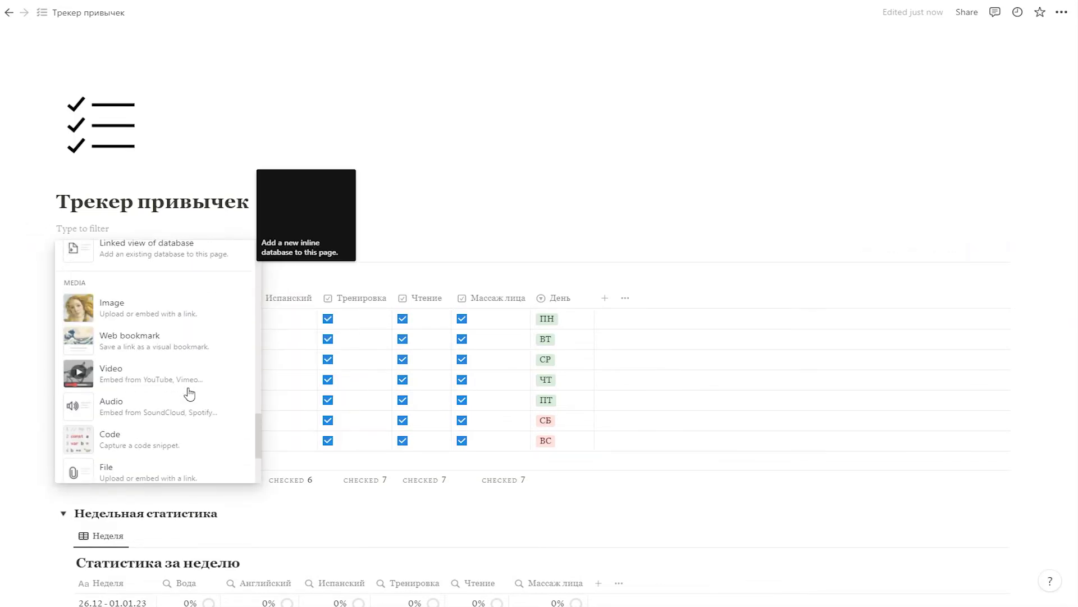
scroll(191, 400, down, 15)
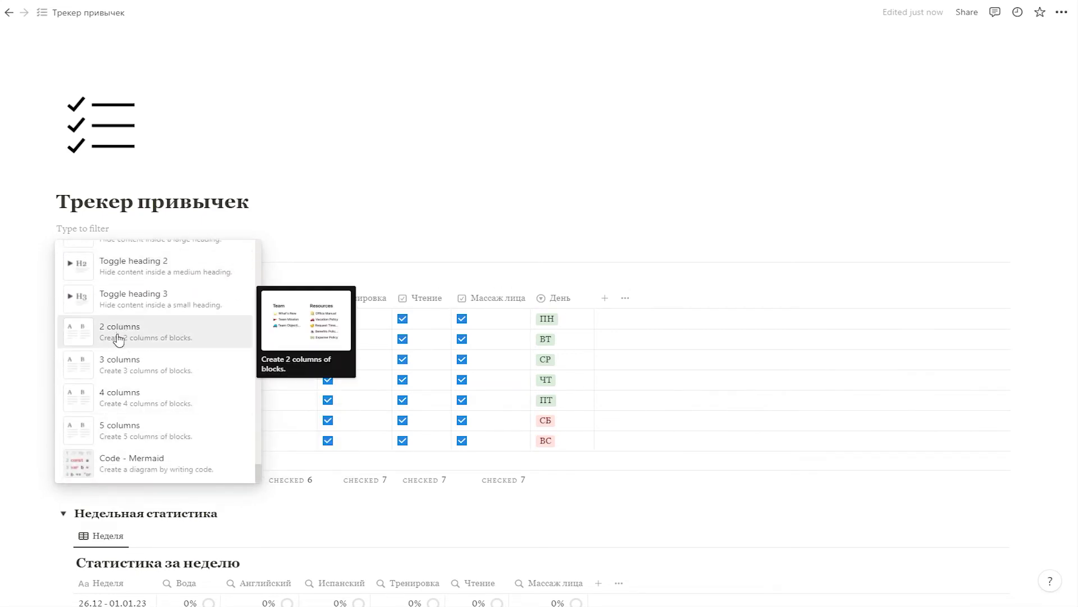
key(Escape)
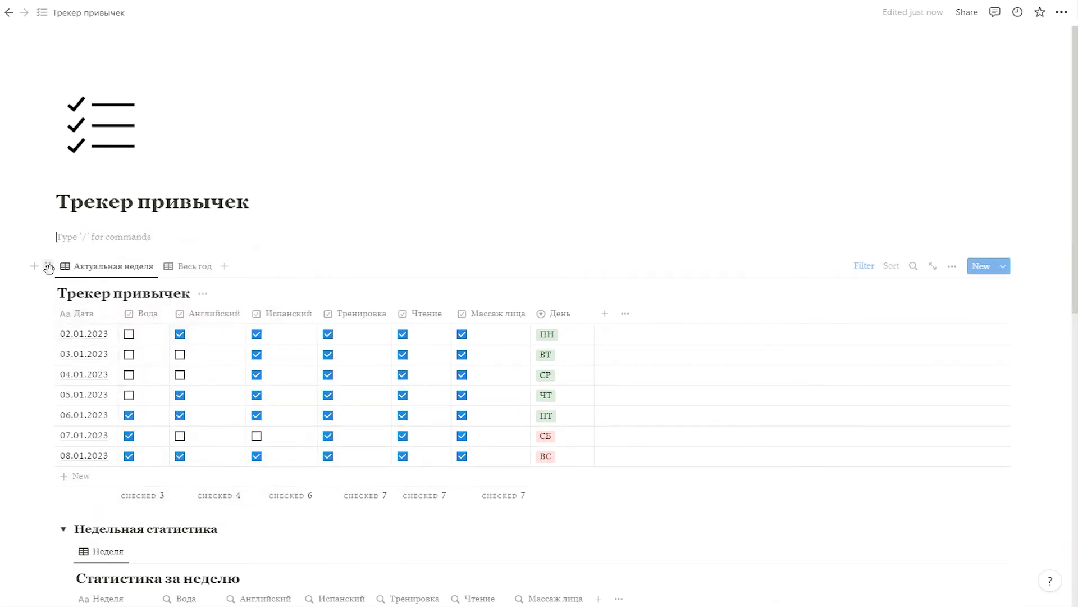
Move the tracker into the first column and the weekly gallery into the second, and collapse Недельная статистика
drag(29, 265, 56, 235)
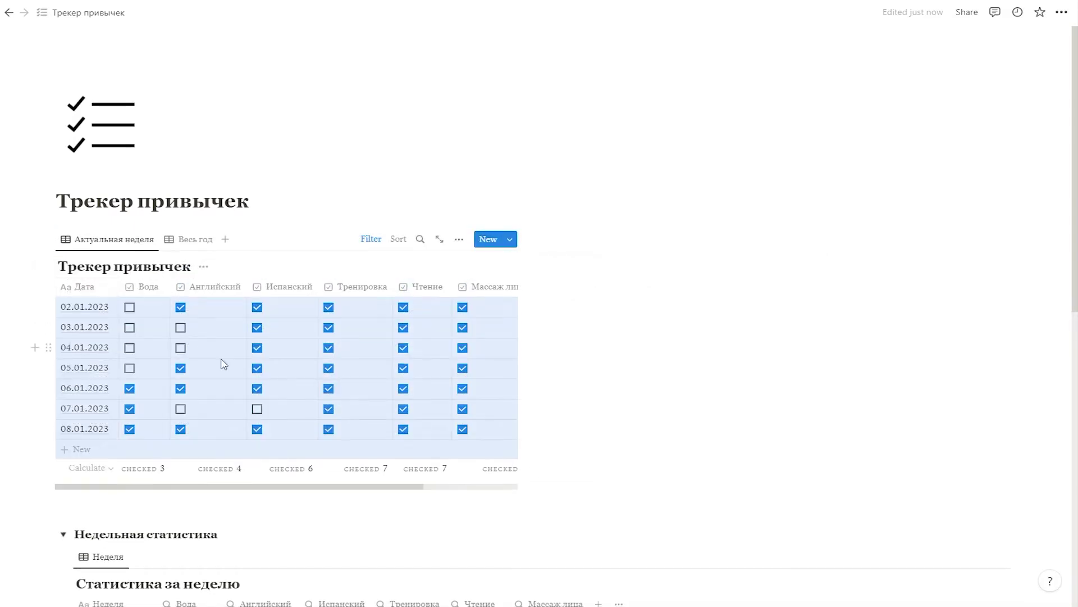
scroll(221, 365, down, 7)
drag(181, 365, 549, 108)
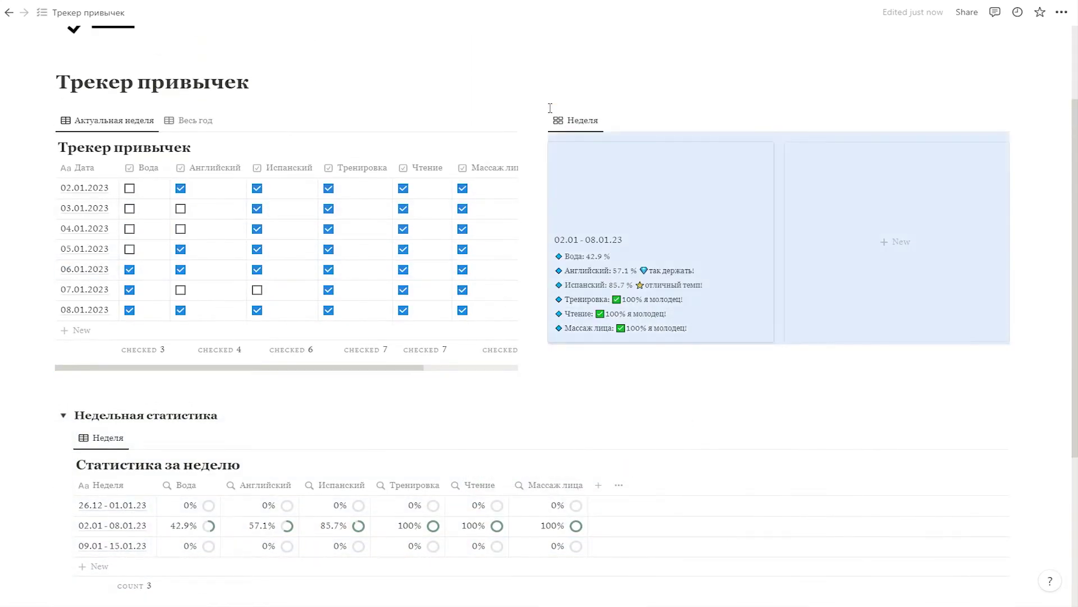
click(628, 396)
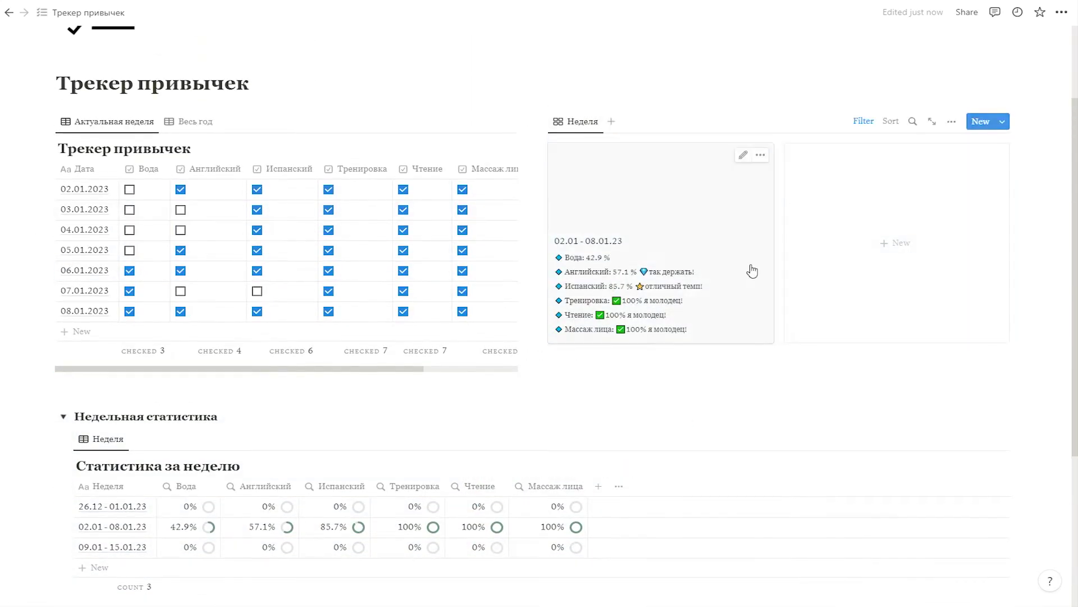
click(64, 418)
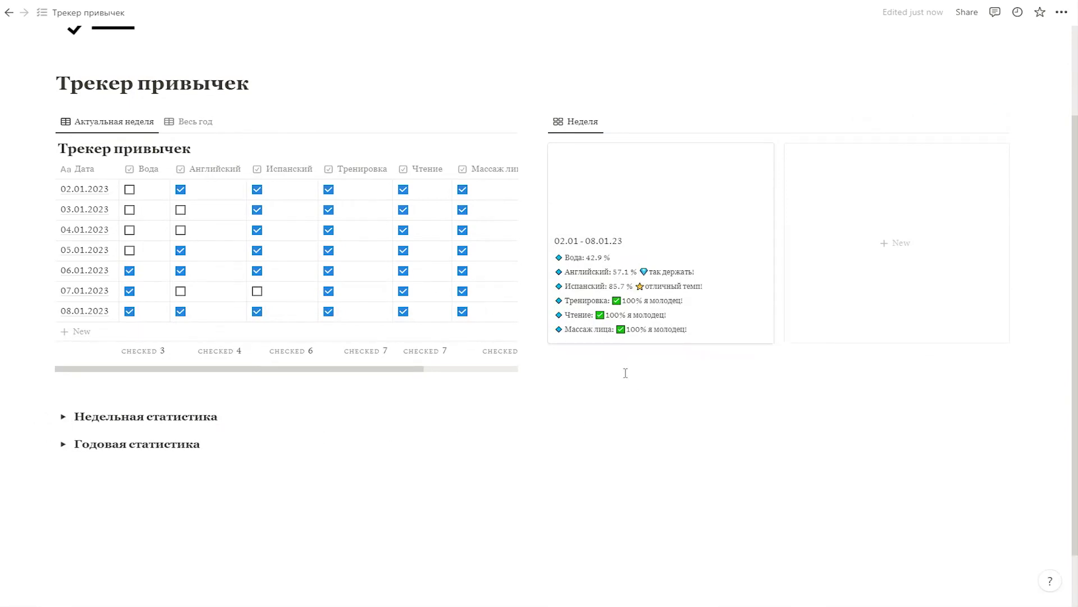
Set the weekly gallery's card size to Large and its card preview to Page cover
click(580, 122)
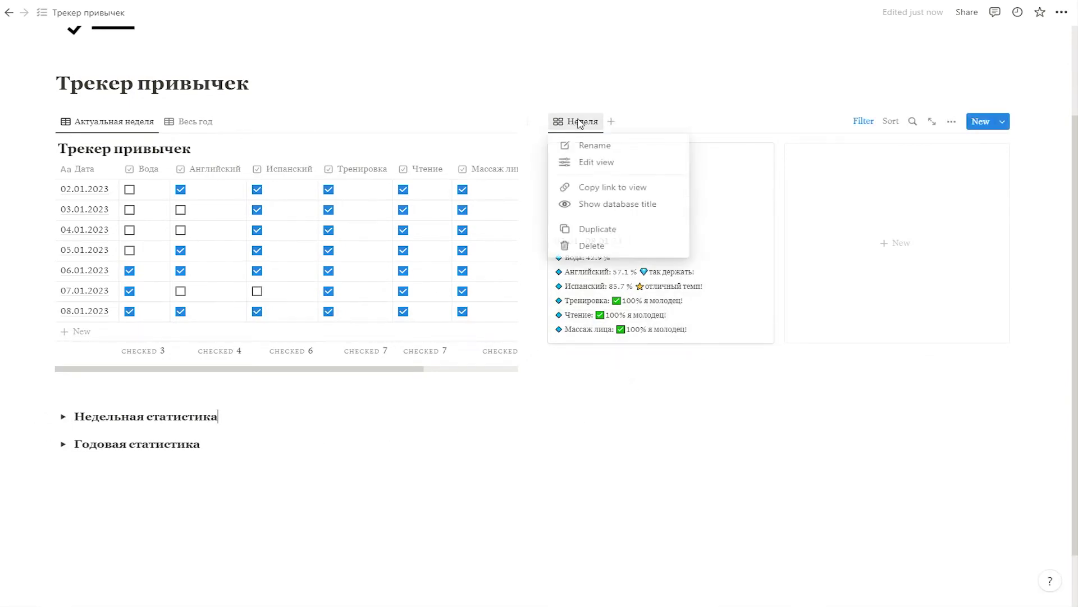
click(605, 163)
click(882, 209)
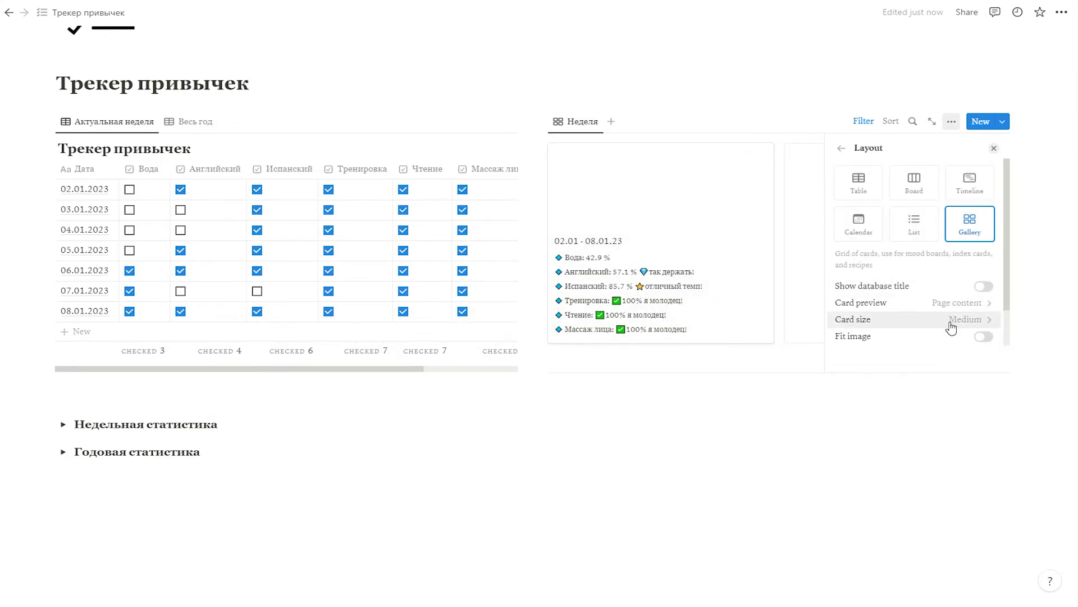
click(954, 322)
click(908, 374)
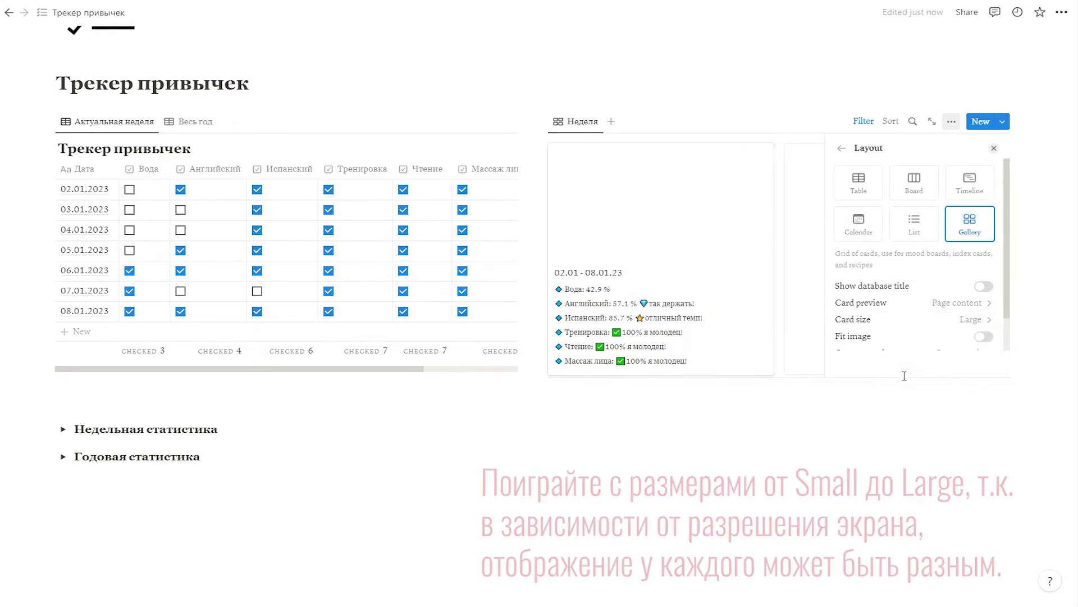
click(928, 306)
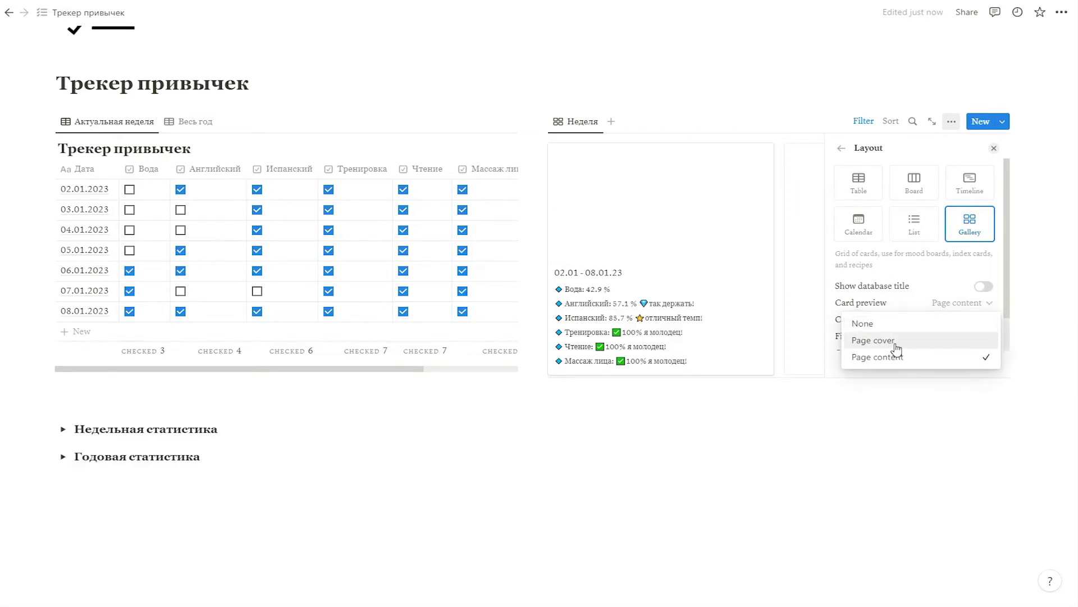
click(896, 349)
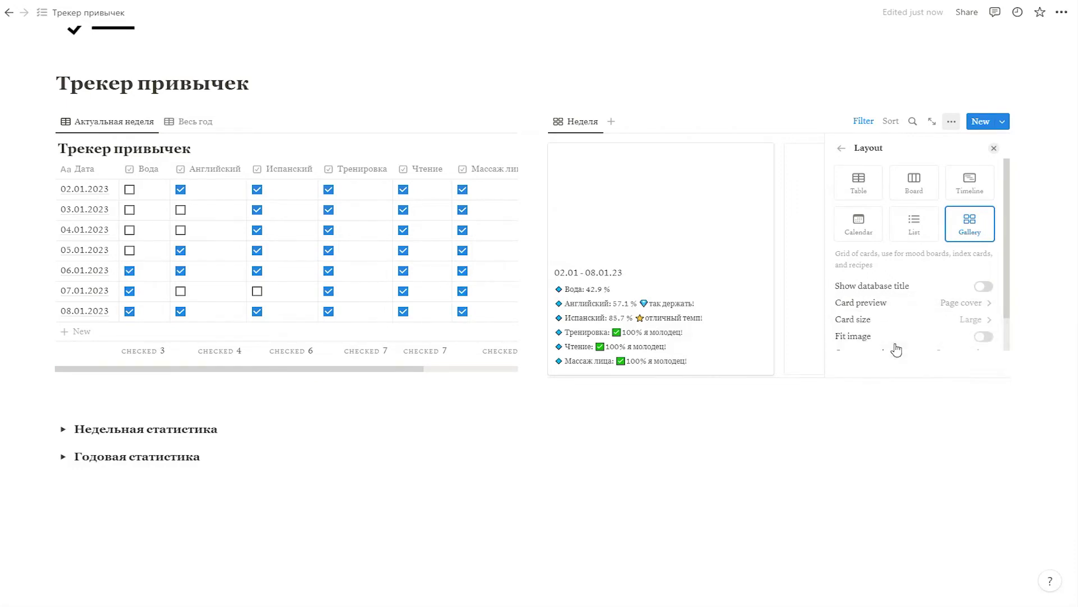
click(889, 398)
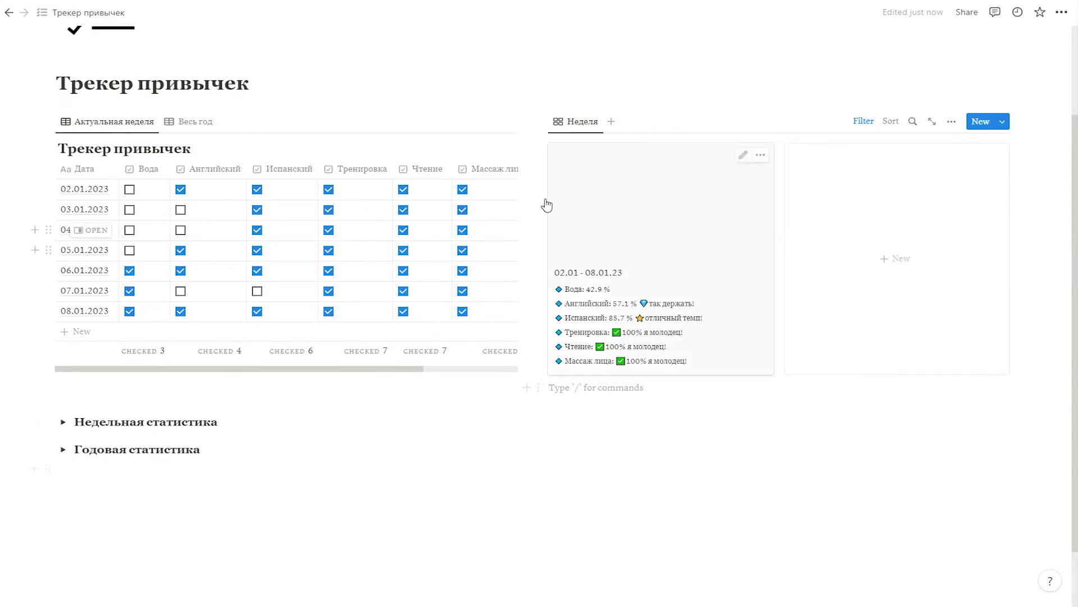
Widen the tracker's column until the День property fits beside the gallery
drag(533, 207, 648, 202)
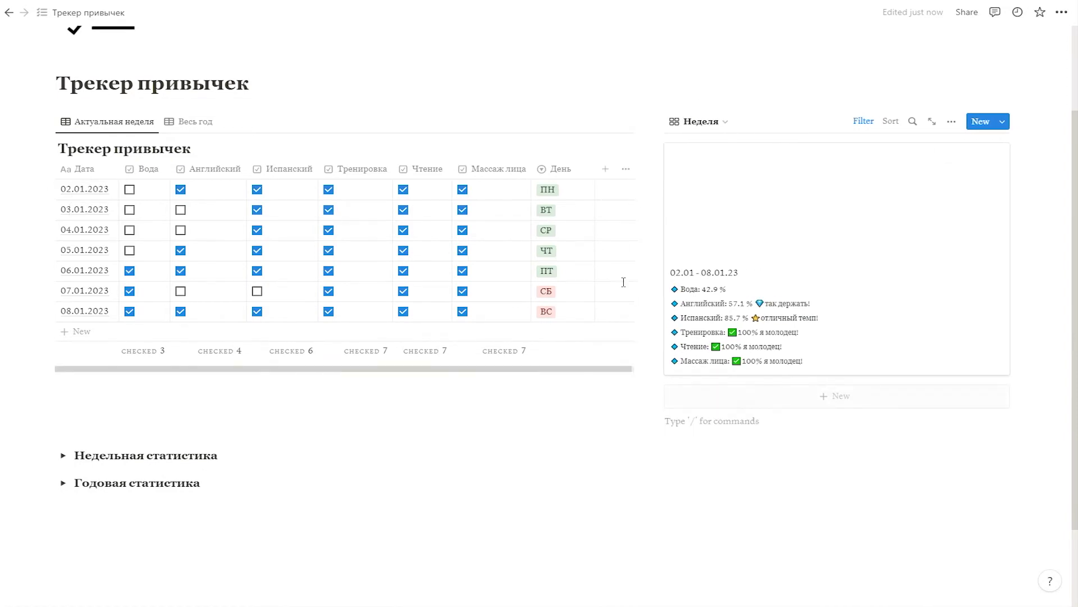
Open the 02.01 - 08.01.23 card's page and add a cover to it
click(710, 202)
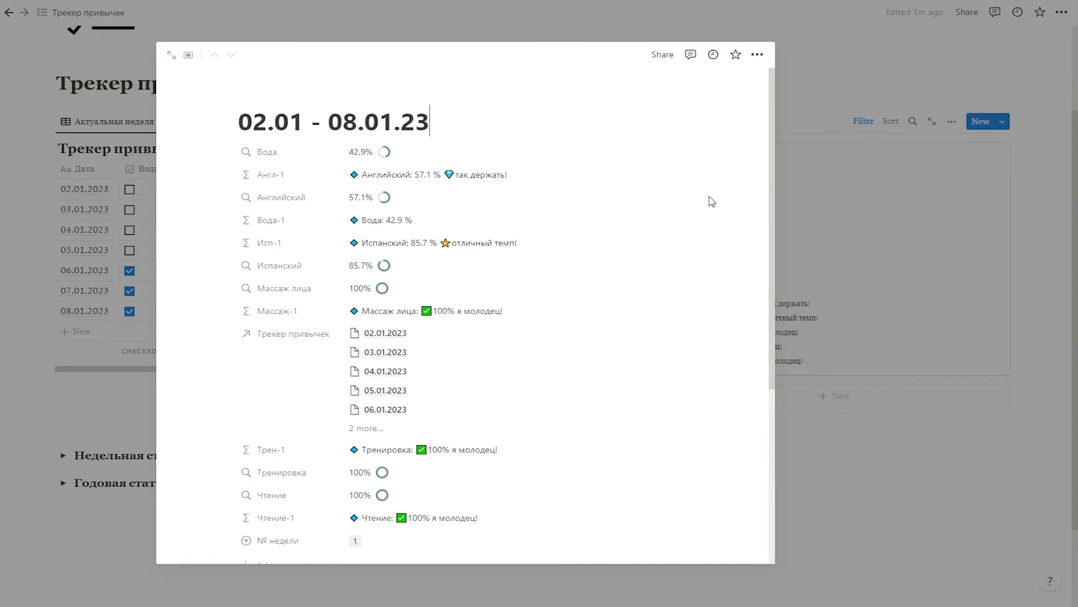
click(504, 119)
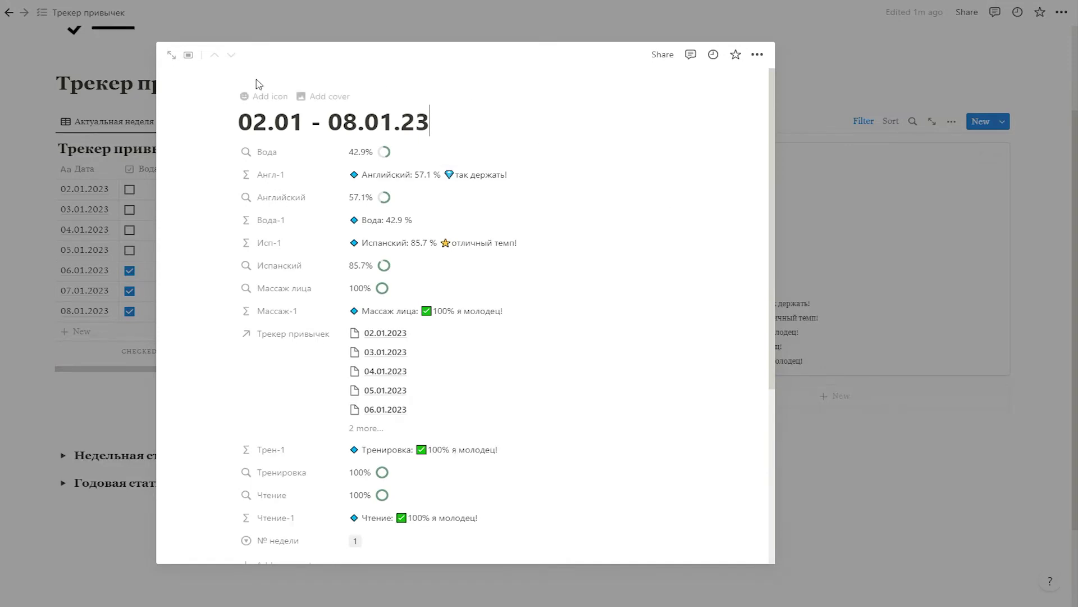
click(327, 97)
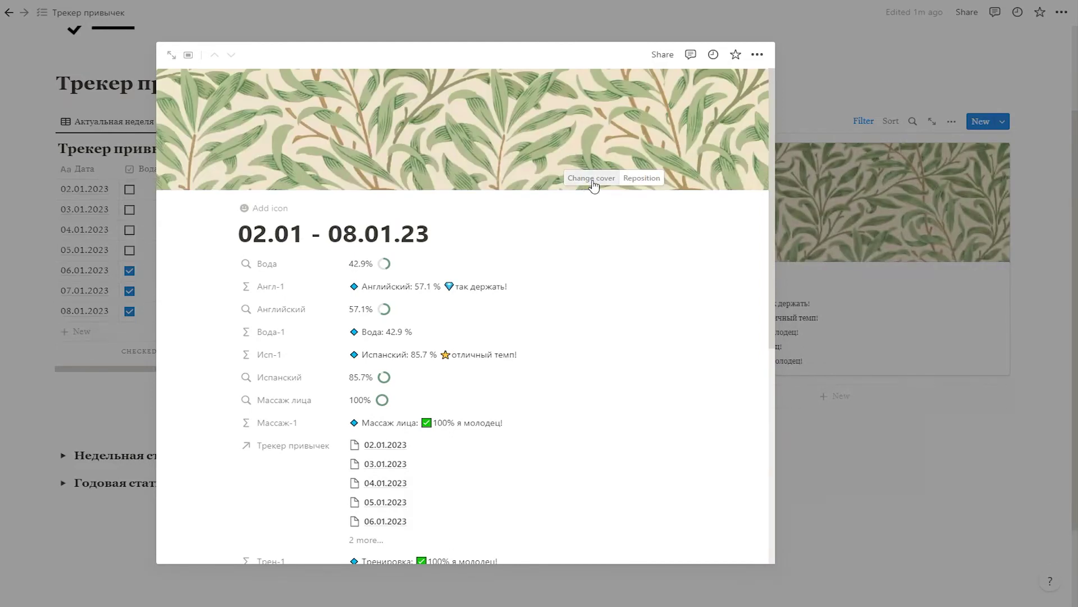
Replace the card's cover with the Unsplash image of an open planner, found by searching "tracker", and close the card page
click(593, 178)
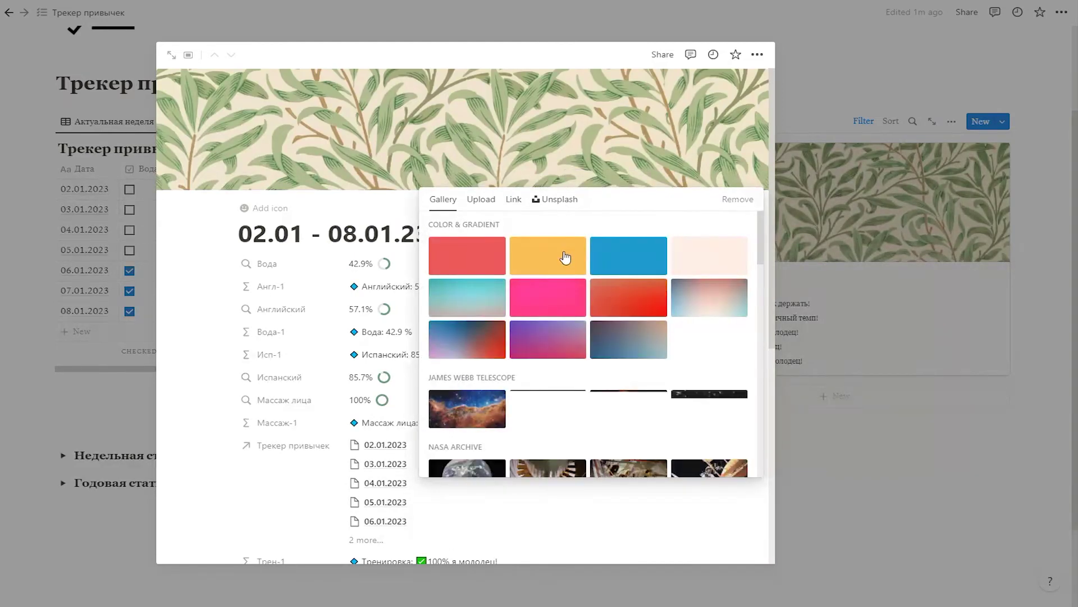
scroll(579, 282, down, 5)
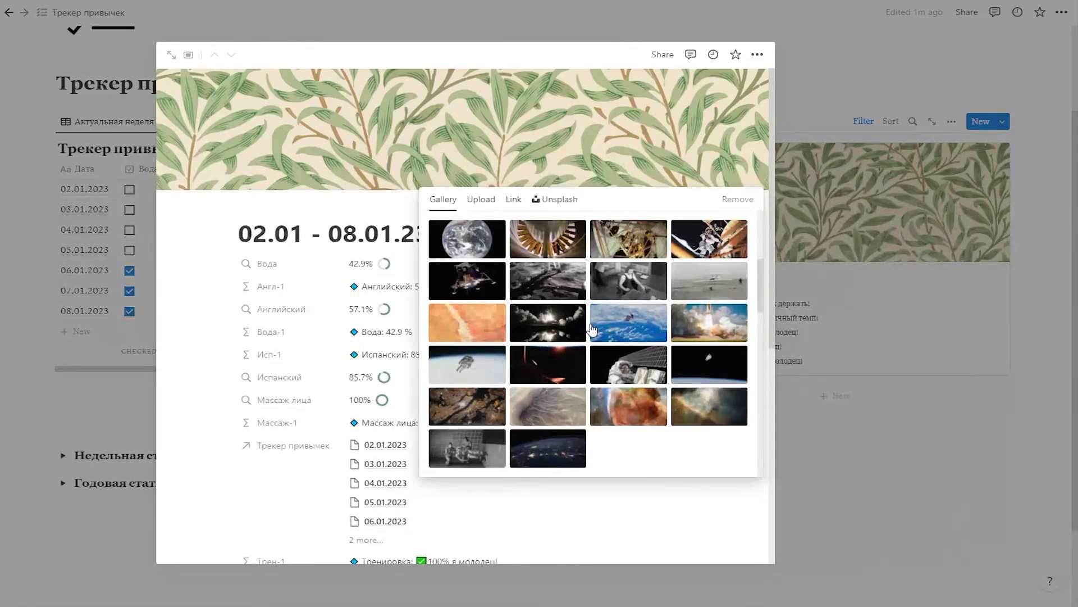
scroll(584, 321, up, 5)
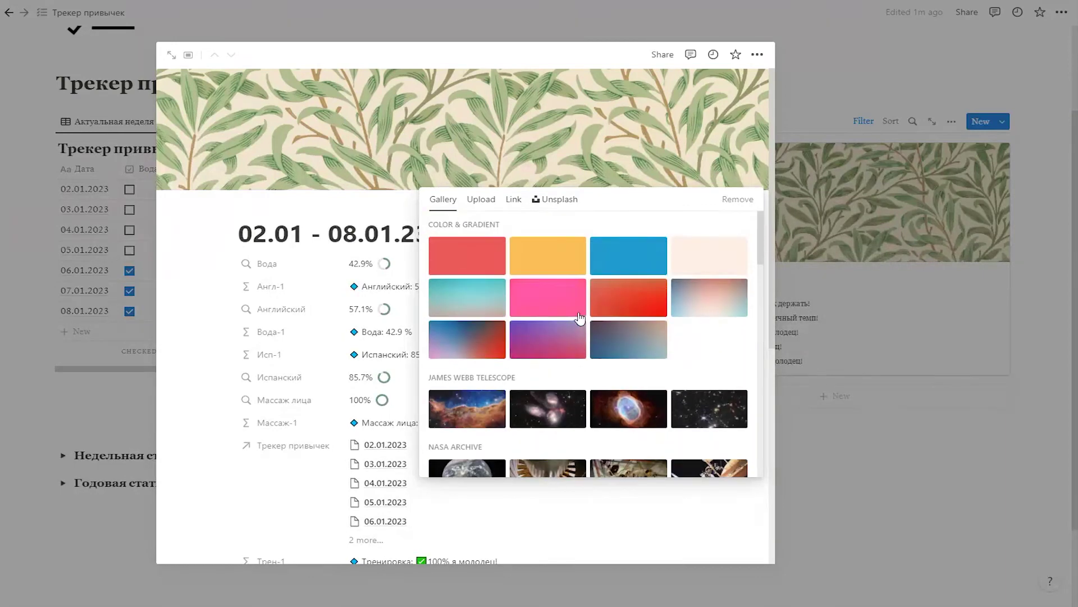
click(488, 200)
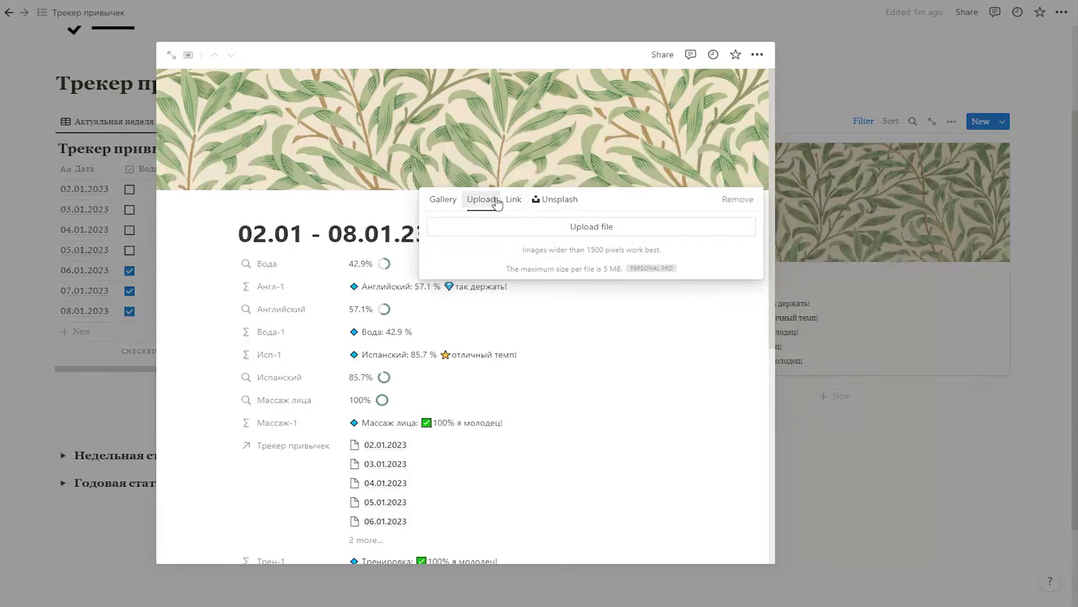
click(514, 202)
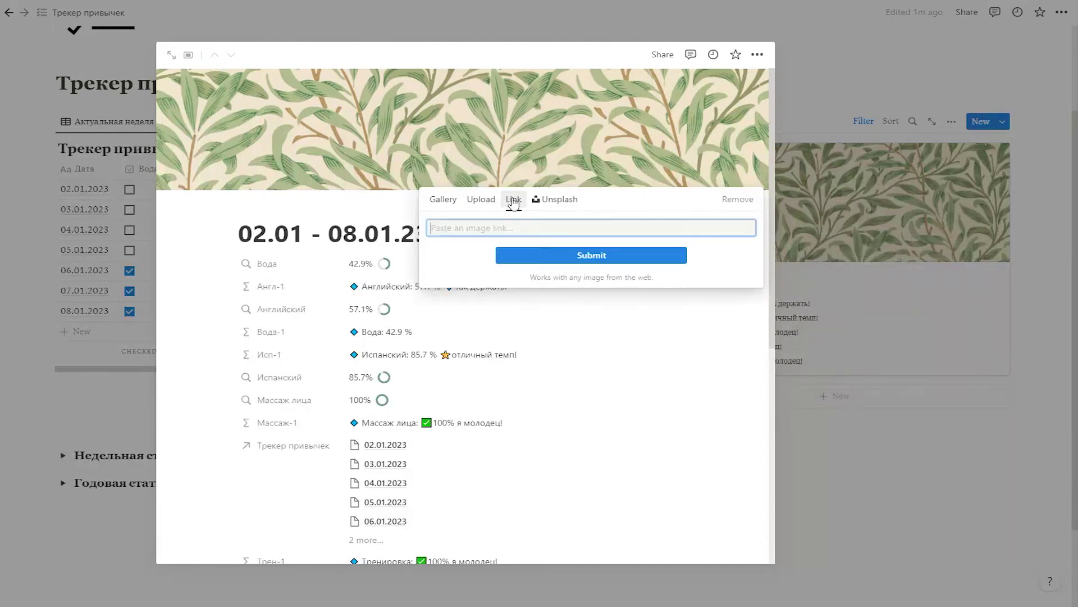
click(559, 203)
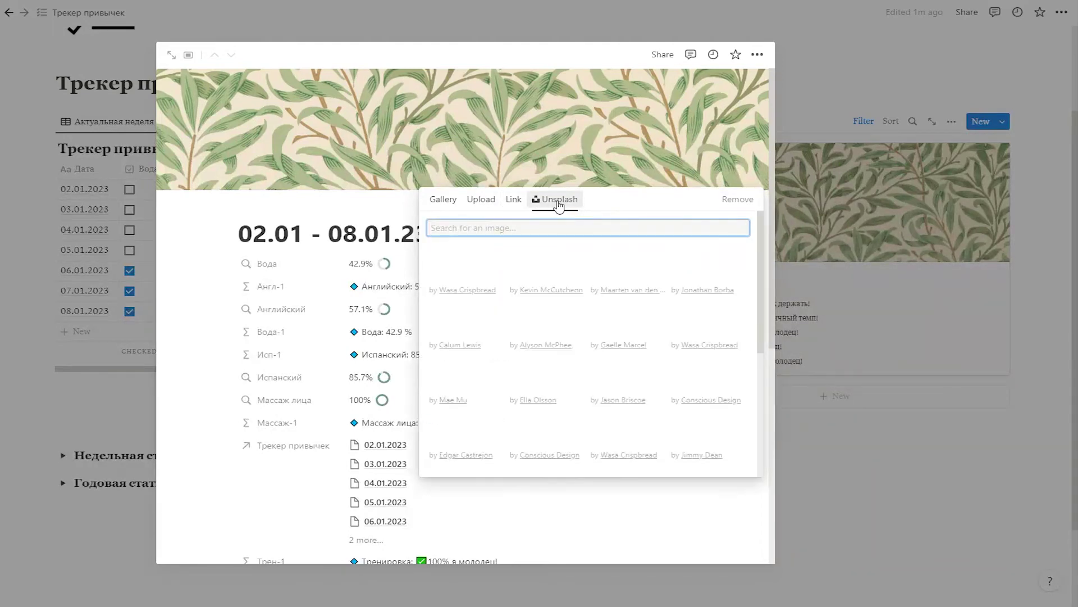
text(tracker)
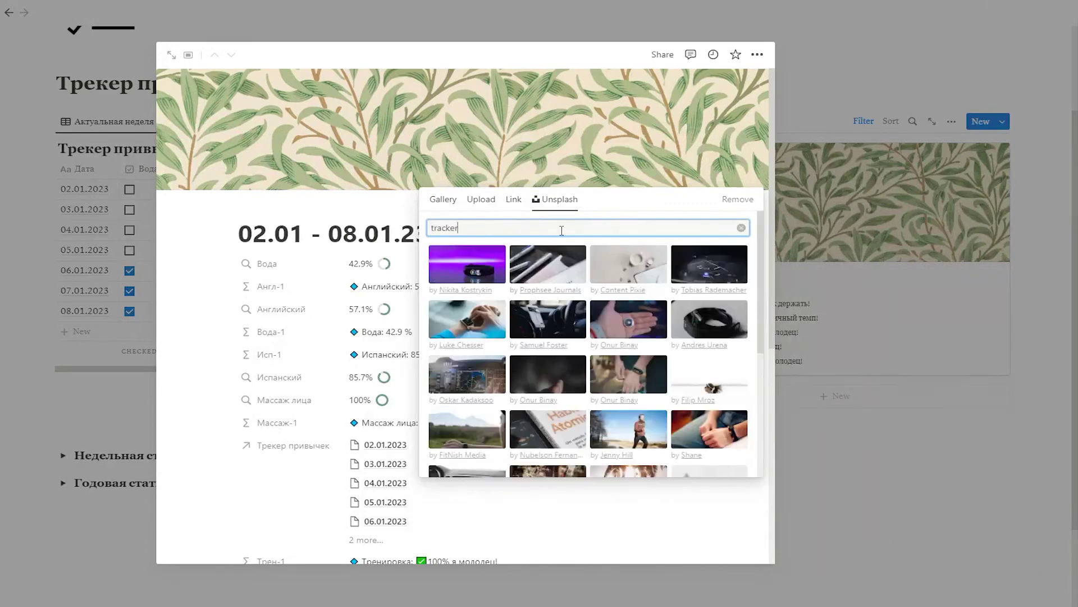
click(1018, 328)
click(1018, 128)
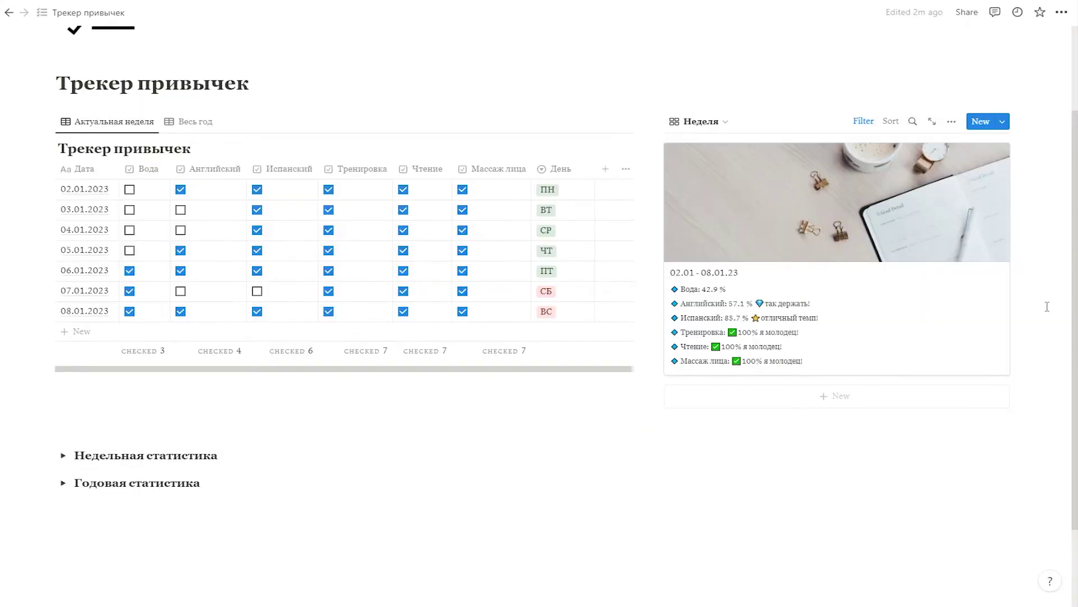
Show the weekly gallery's filters and review the week options of its № недели filter
click(864, 121)
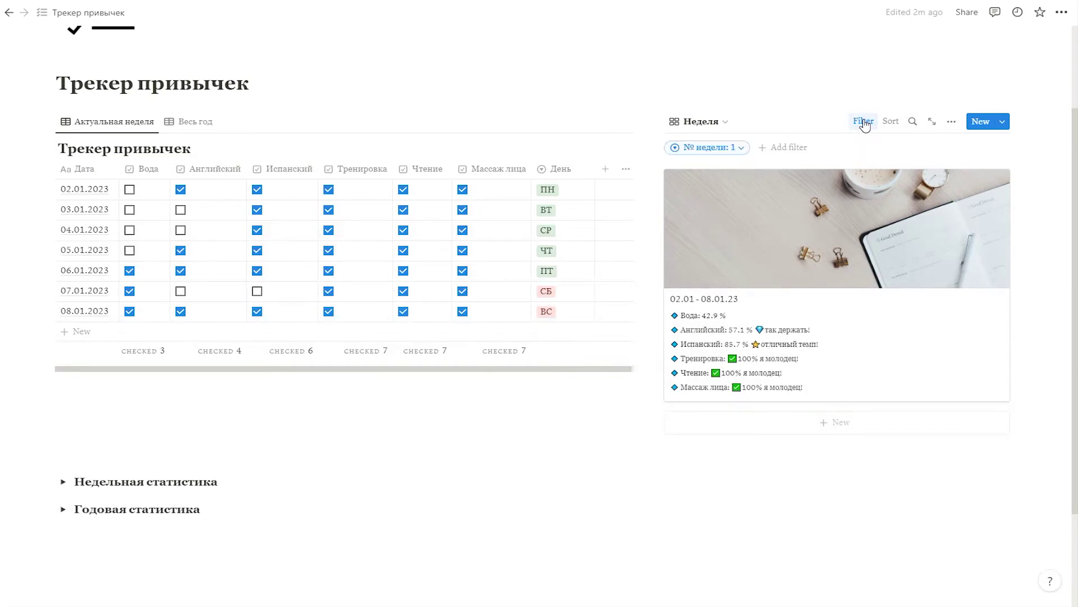
click(736, 151)
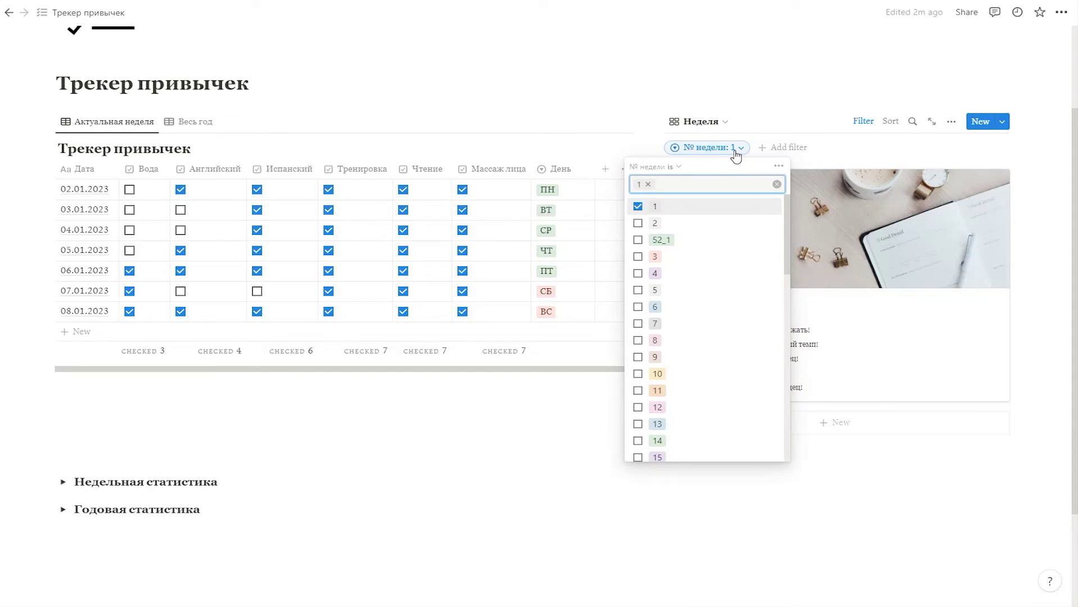
click(736, 154)
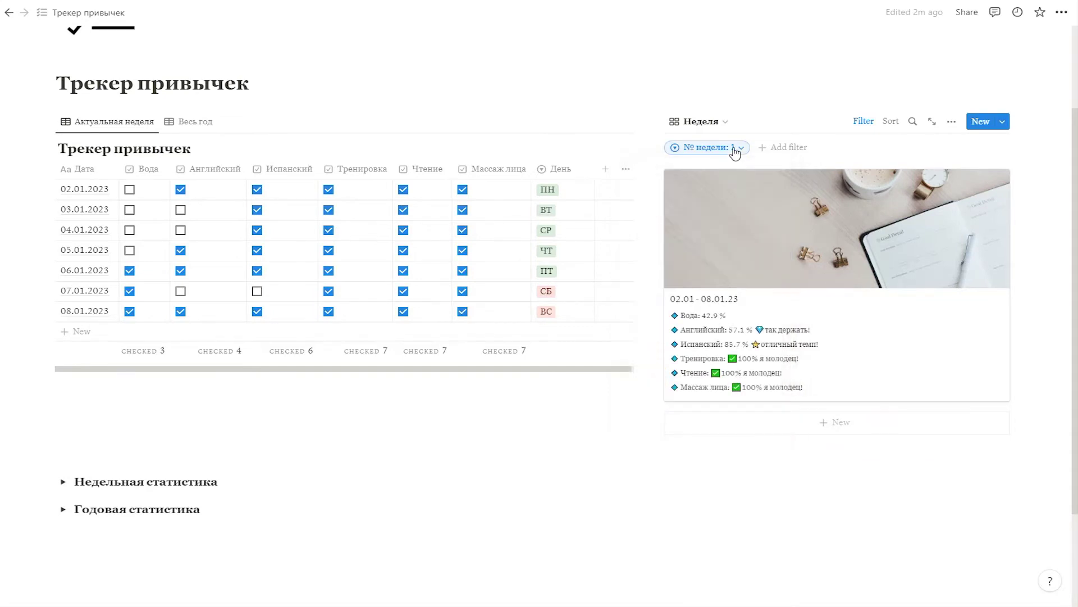
Set the card size of the weekly gallery view Неделя to Small
click(711, 124)
click(777, 177)
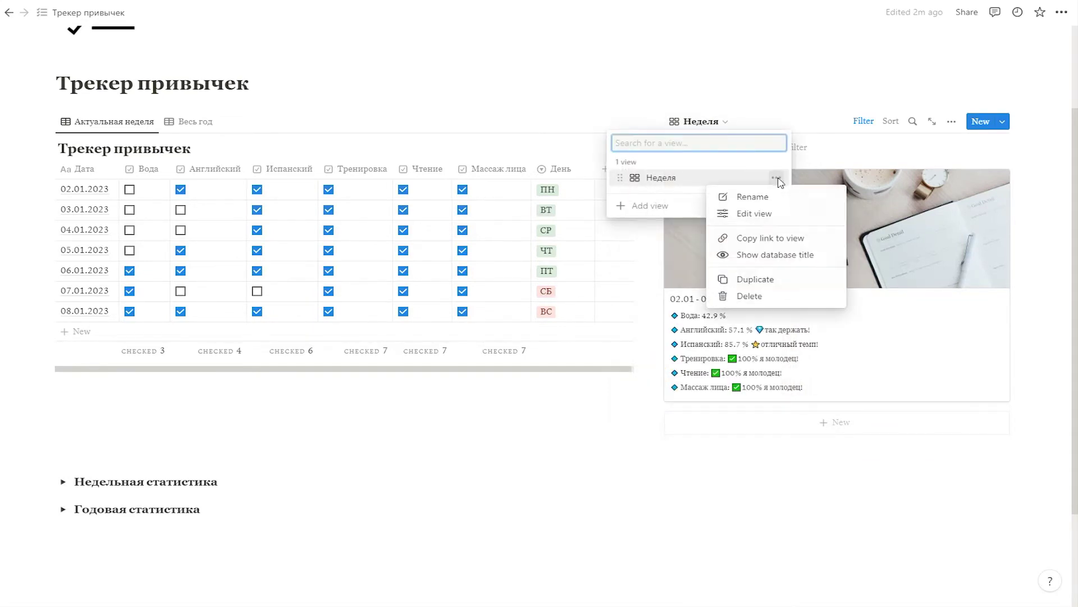
click(747, 214)
click(859, 242)
click(985, 350)
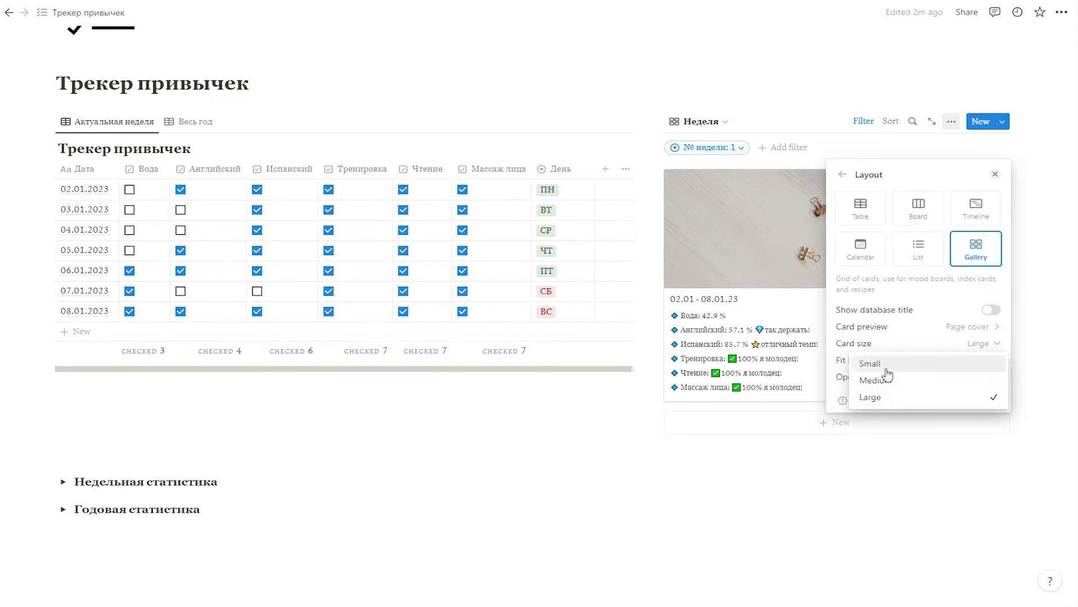
click(885, 362)
Add week 2 to the weekly gallery's № недели filter alongside week 1
click(730, 148)
click(730, 148)
click(638, 223)
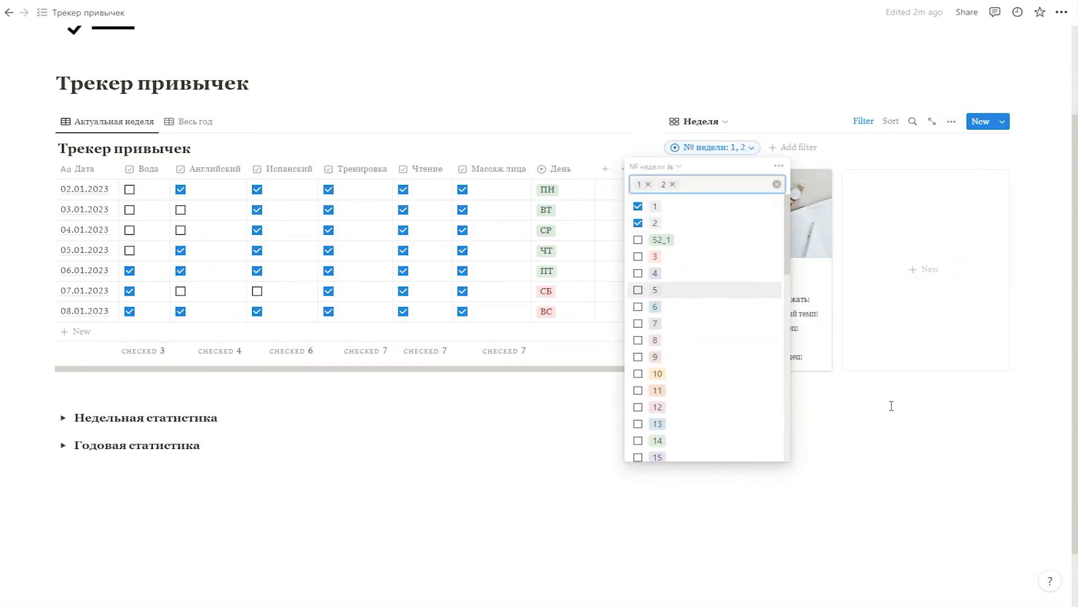
click(1067, 375)
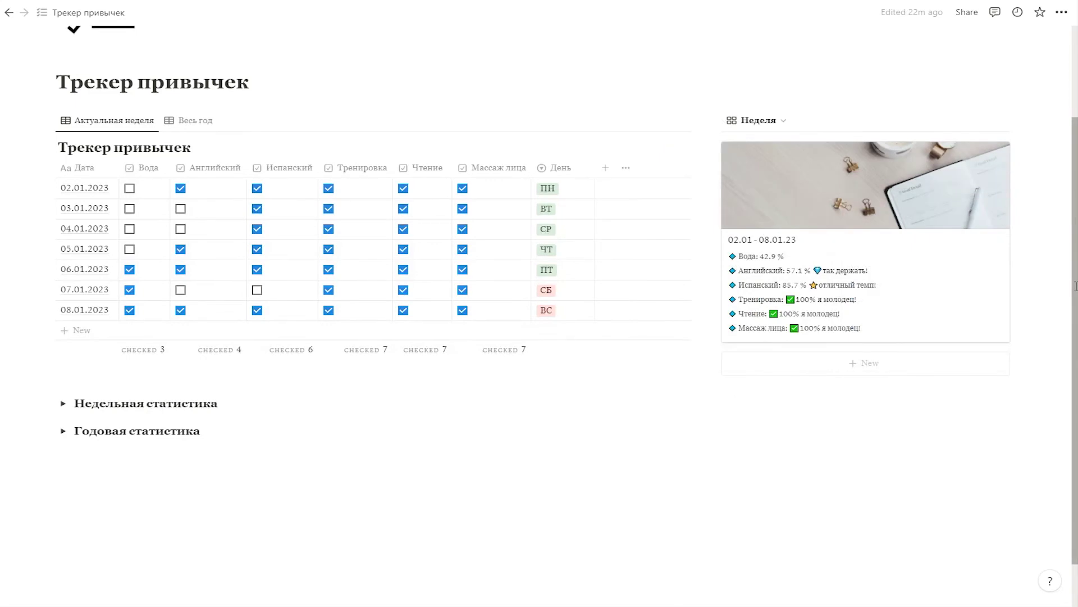
Expand Годовая статистика, copy the Год view's link and paste it below as a linked database view based on Год
scroll(1075, 286, down, 2)
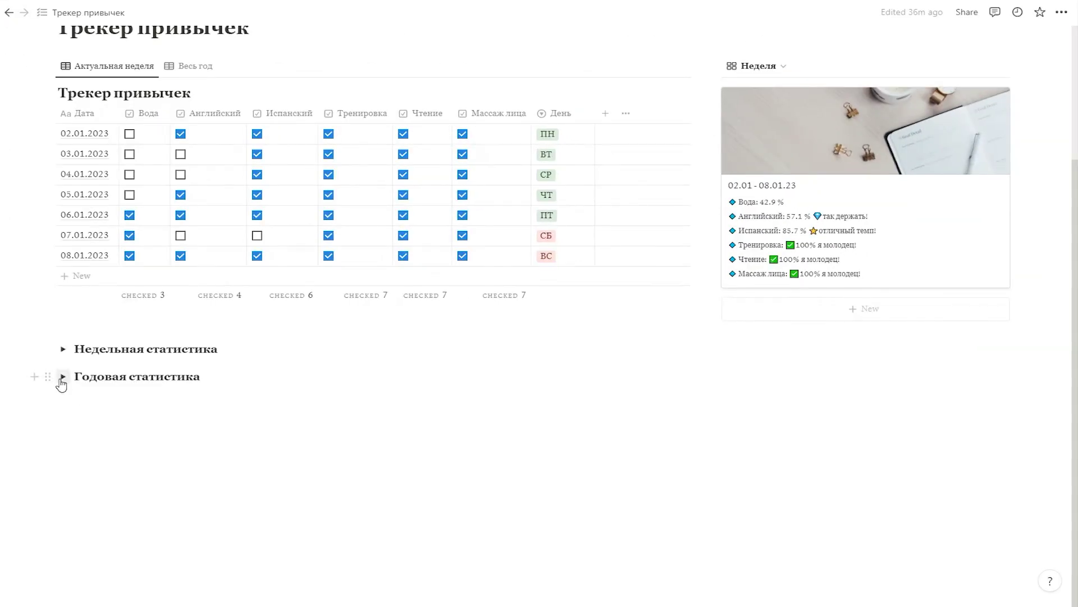
click(62, 376)
scroll(91, 349, down, 1)
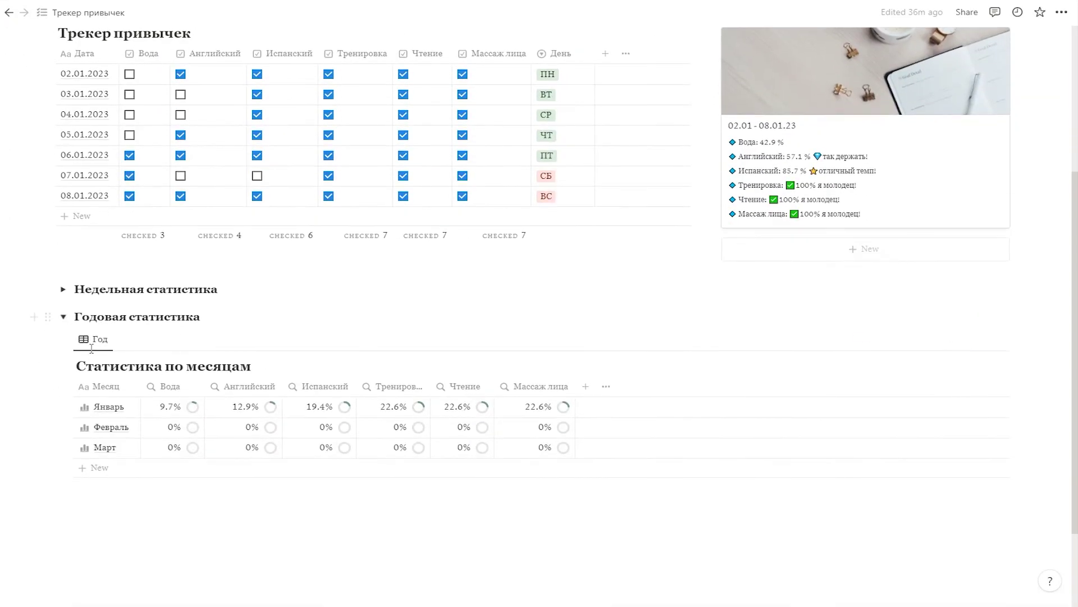
click(95, 340)
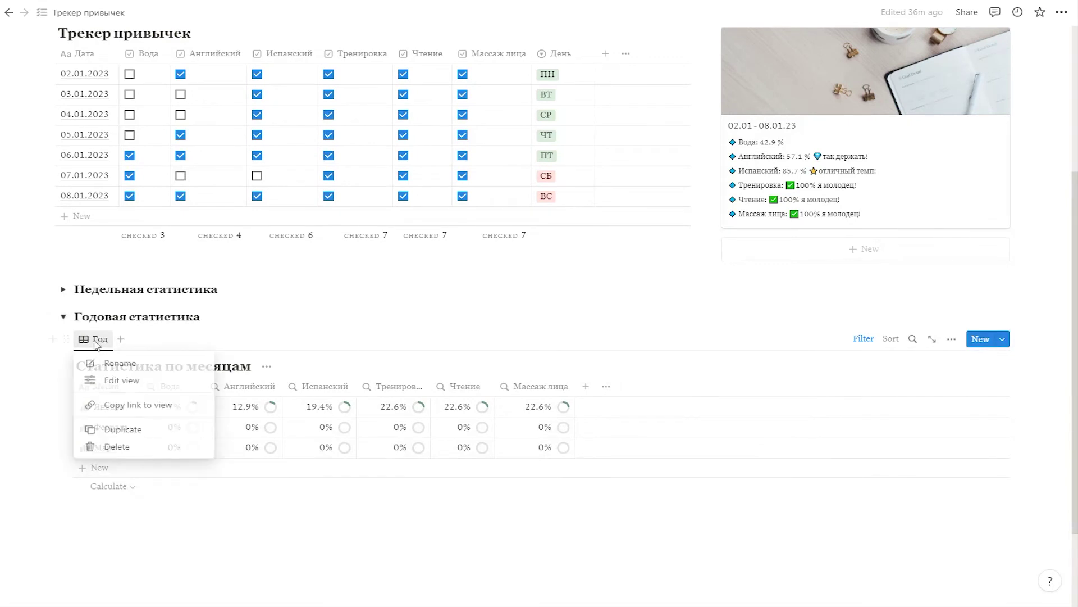
click(114, 410)
click(96, 516)
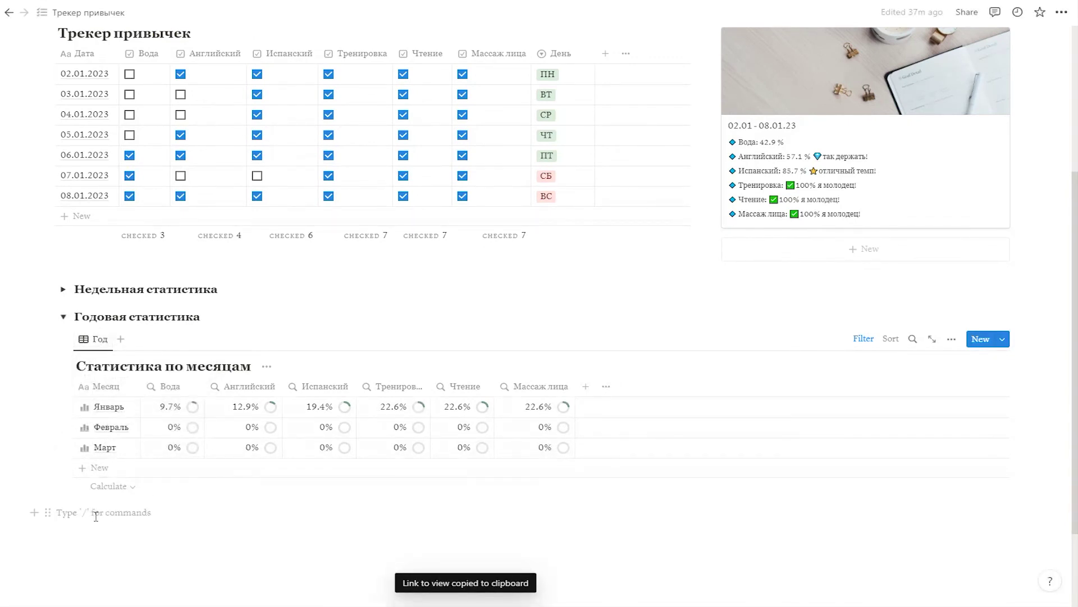
key(ctrl+v)
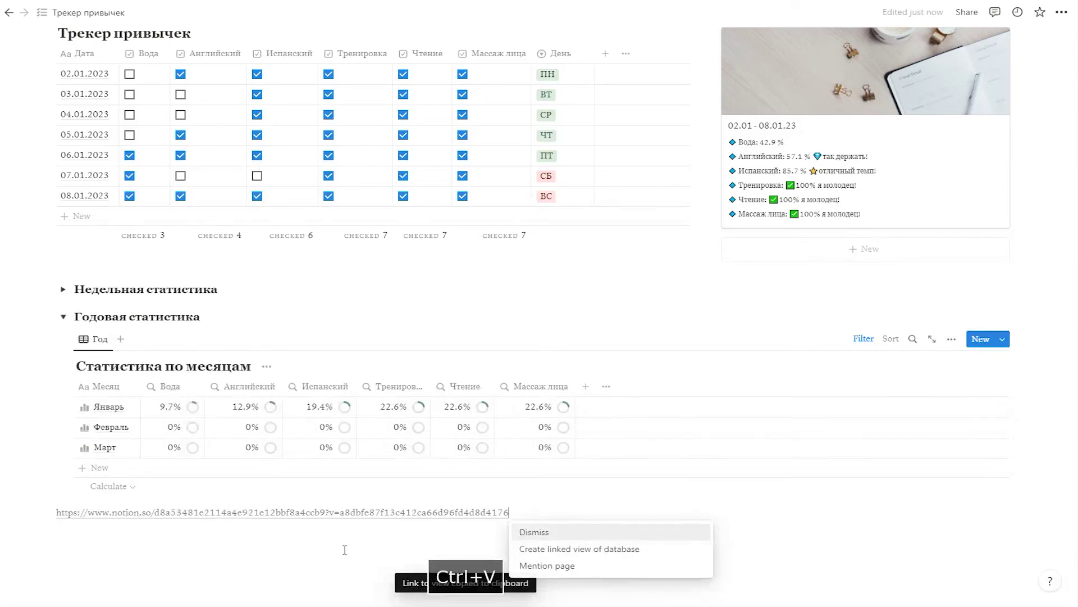
click(562, 551)
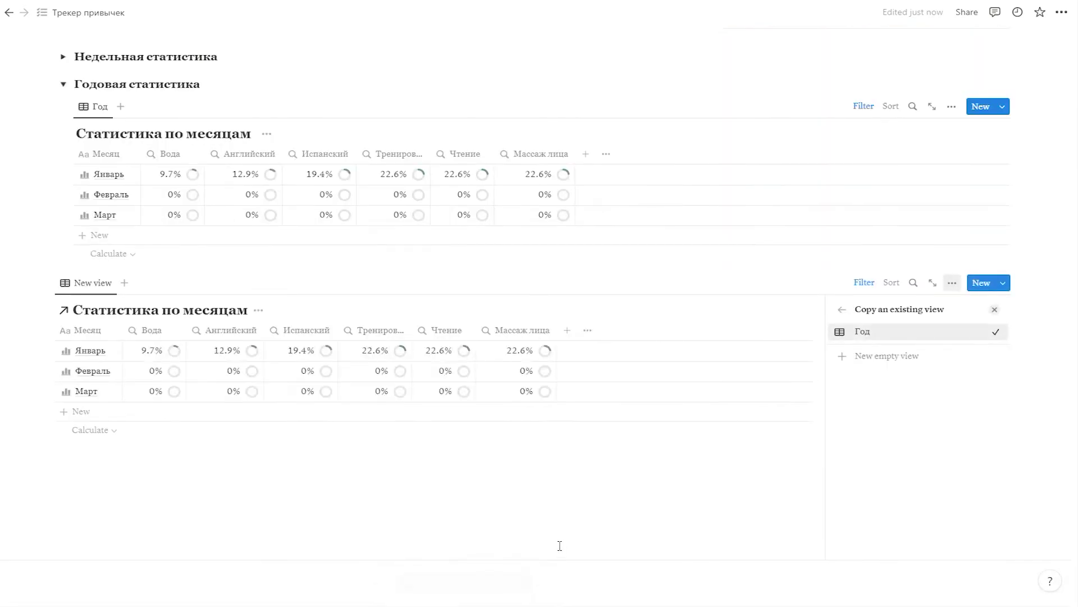
click(516, 479)
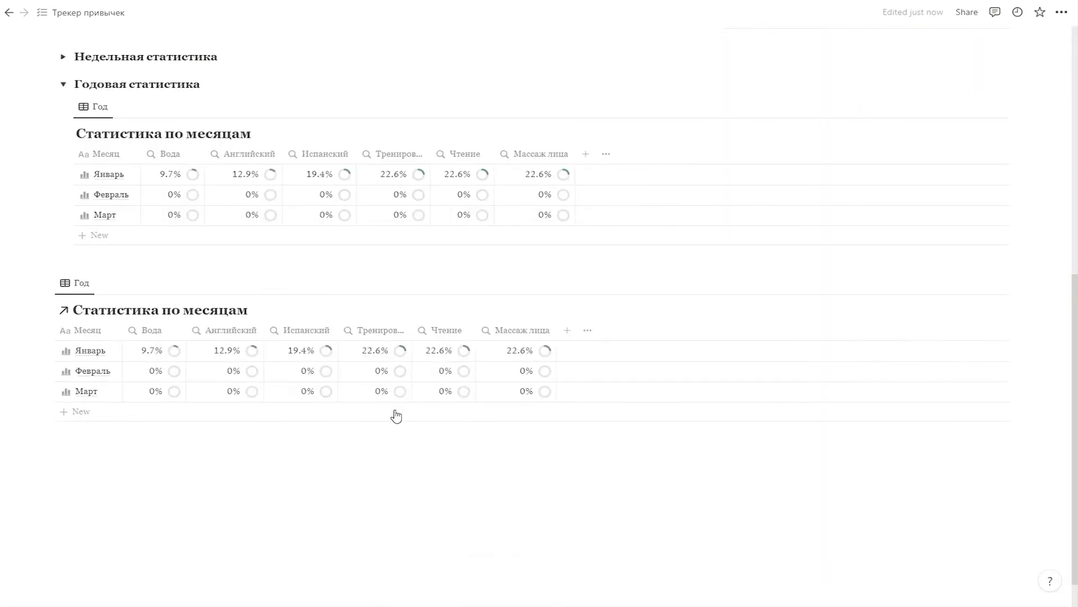
Change the layout of the linked Статистика по месяцам view to Gallery
click(77, 284)
click(105, 325)
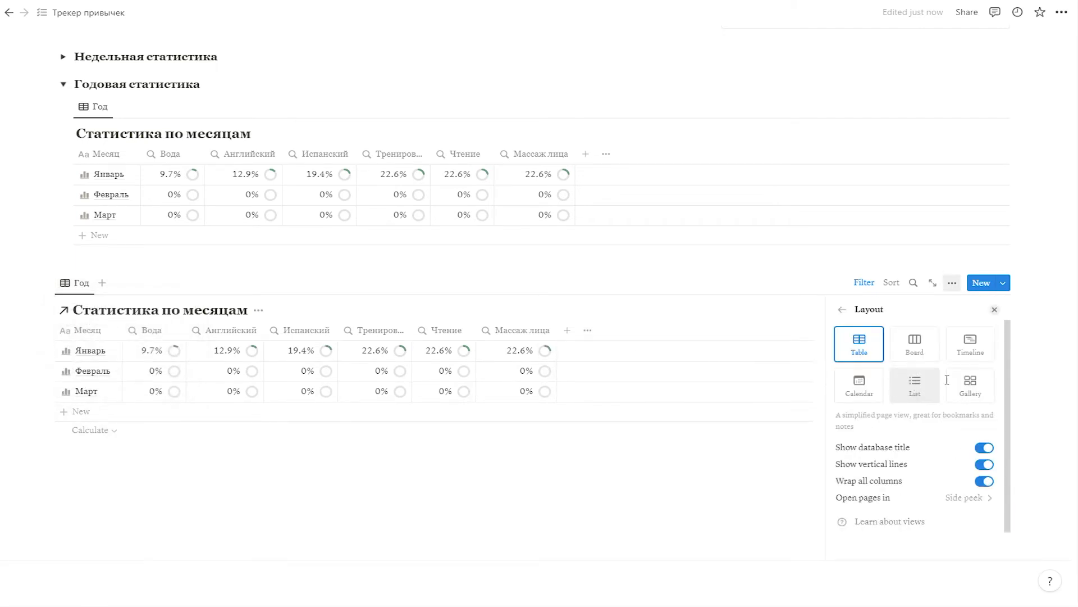
click(971, 389)
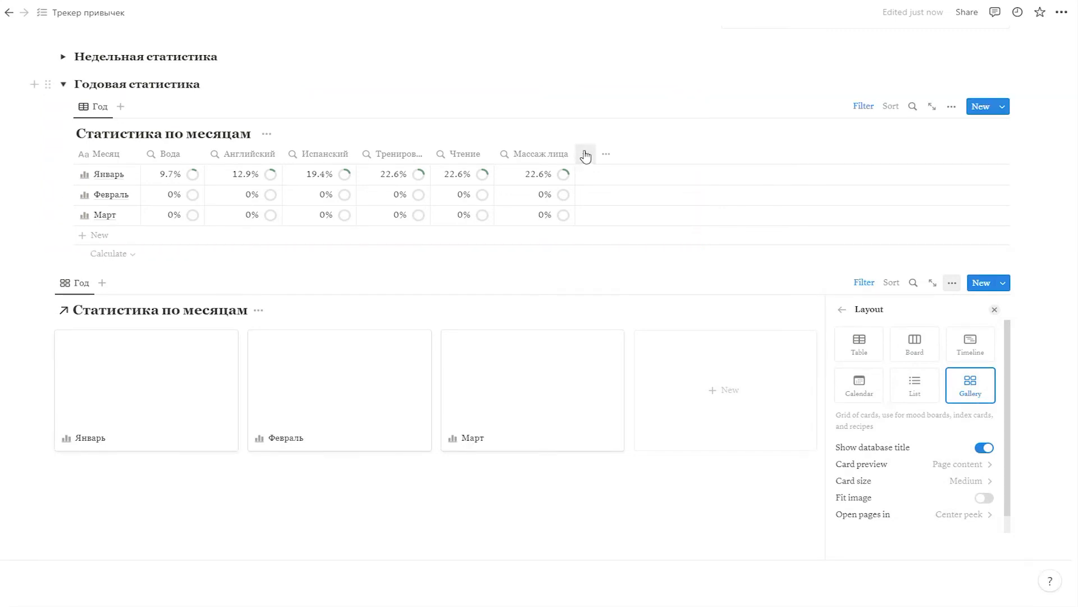
Add a Select property named Месяцы to the monthly table and assign Январь, Февраль and Март to the matching rows
click(585, 155)
click(865, 232)
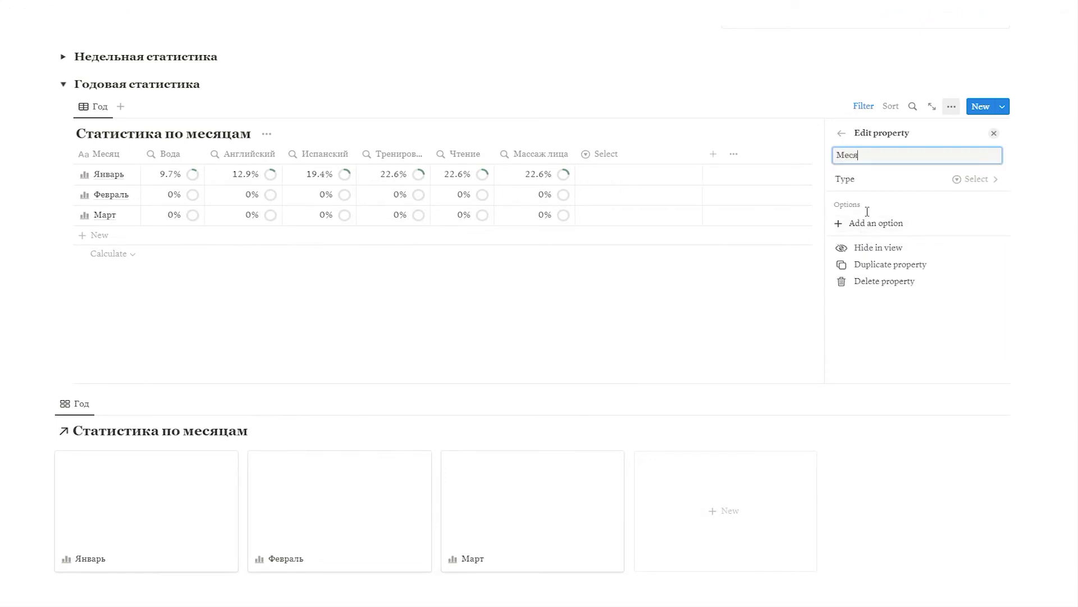
click(616, 181)
text(Январь)
key(Return)
text(Февраль)
key(Return)
text(Март)
key(Return)
key(Escape)
Clear the monthly table's Квартал filter and assign Месяцы options Апрель through Декабрь to the remaining rows
click(77, 161)
click(618, 259)
text(Апрель Май Июнь Июль Август Сен)
text(тябрь)
key(Return)
text(Октябрь)
key(Return)
text(Ноябрь)
key(Return)
text(Декабрь)
key(Return)
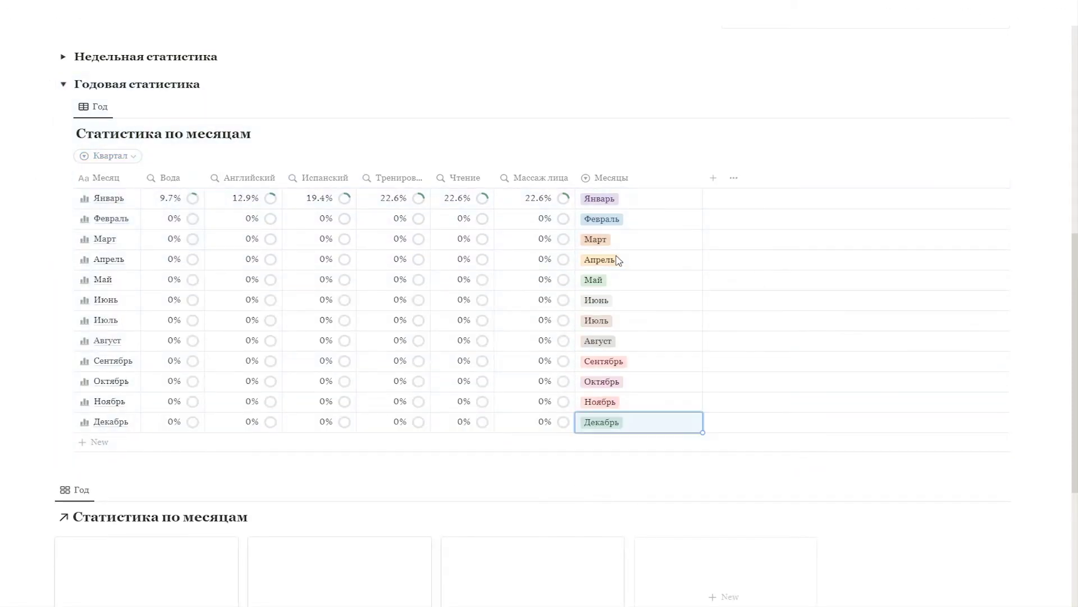
Hide the Месяцы column in the monthly table and set its Квартал filter back to I квартал
click(636, 180)
click(623, 322)
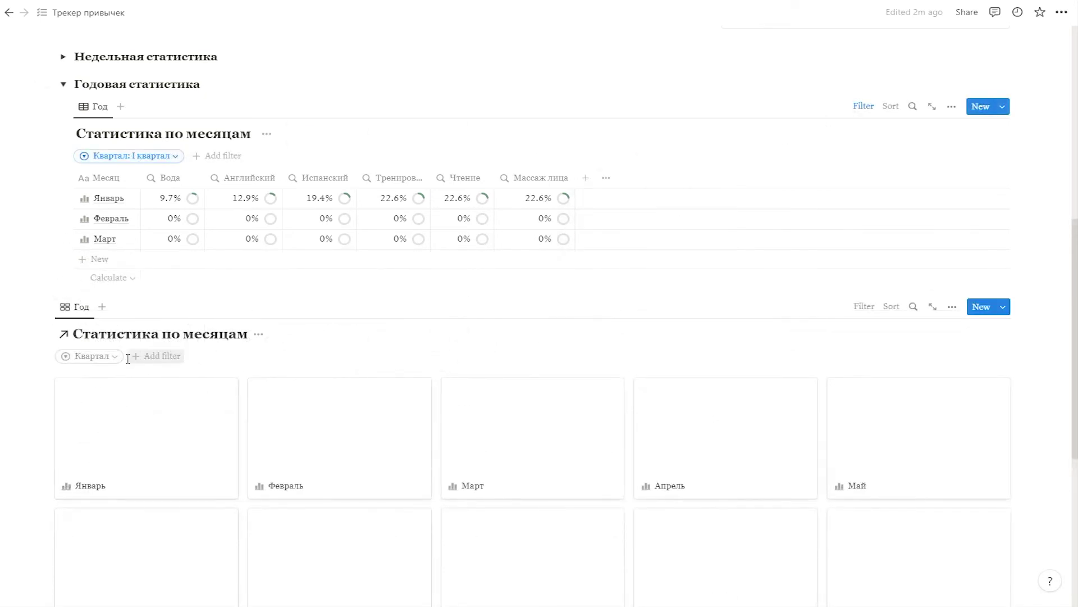
Filter the monthly gallery by Месяцы set to Январь and hide its database title
click(144, 357)
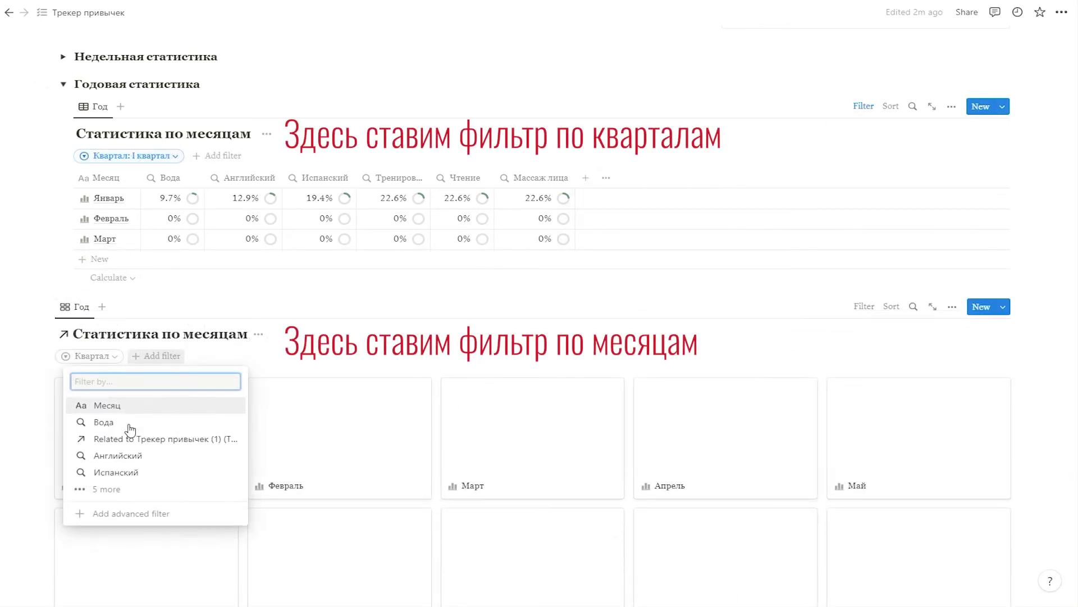
click(110, 506)
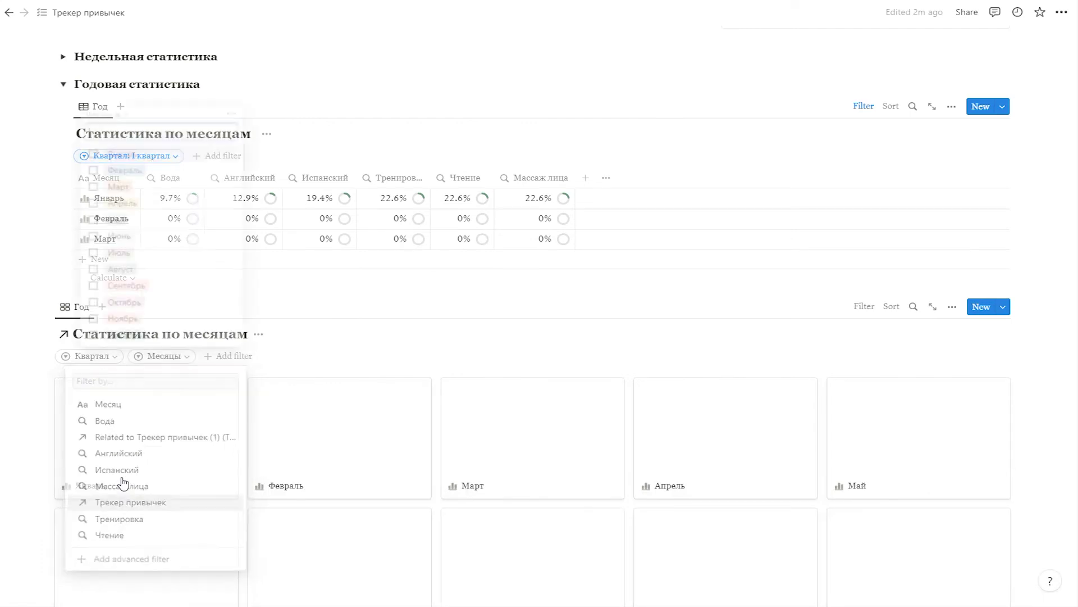
click(92, 151)
click(365, 353)
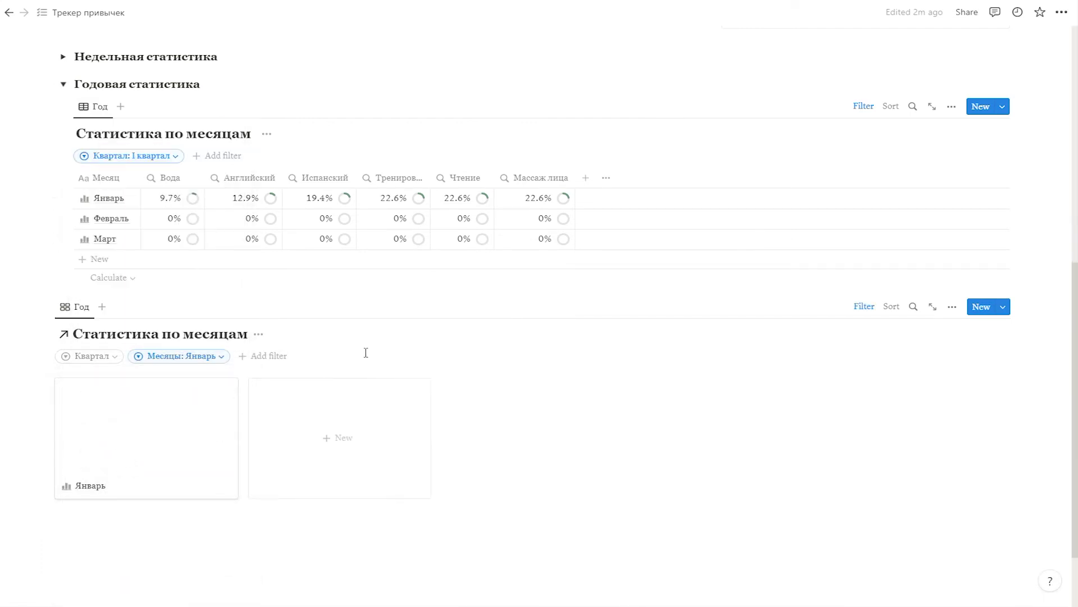
click(258, 335)
click(262, 398)
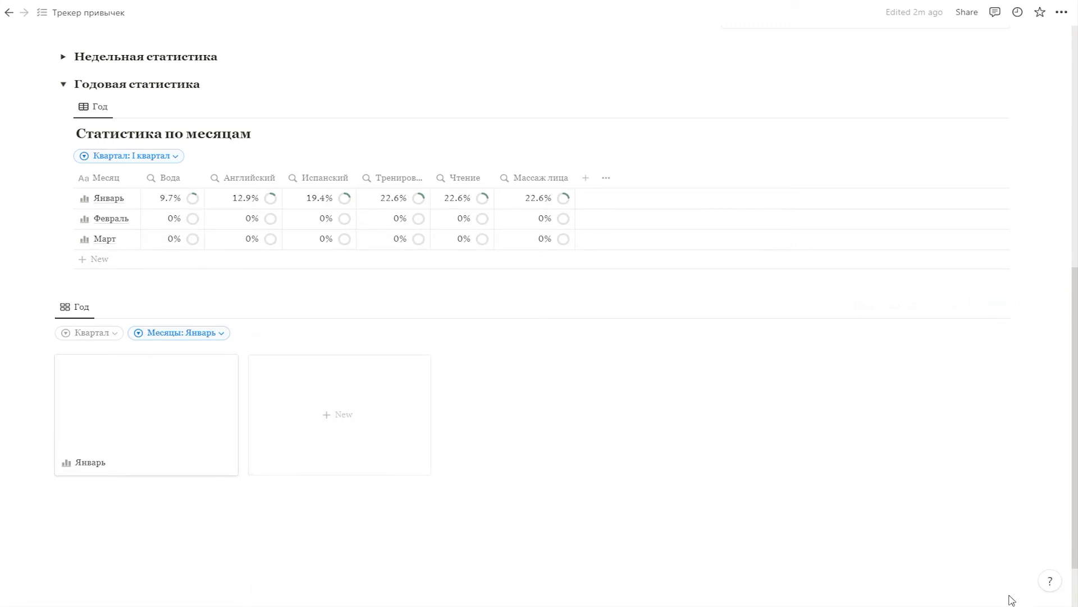
Add a Formula property named Вода-1 to the monthly statistics table
click(585, 181)
scroll(859, 269, down, 3)
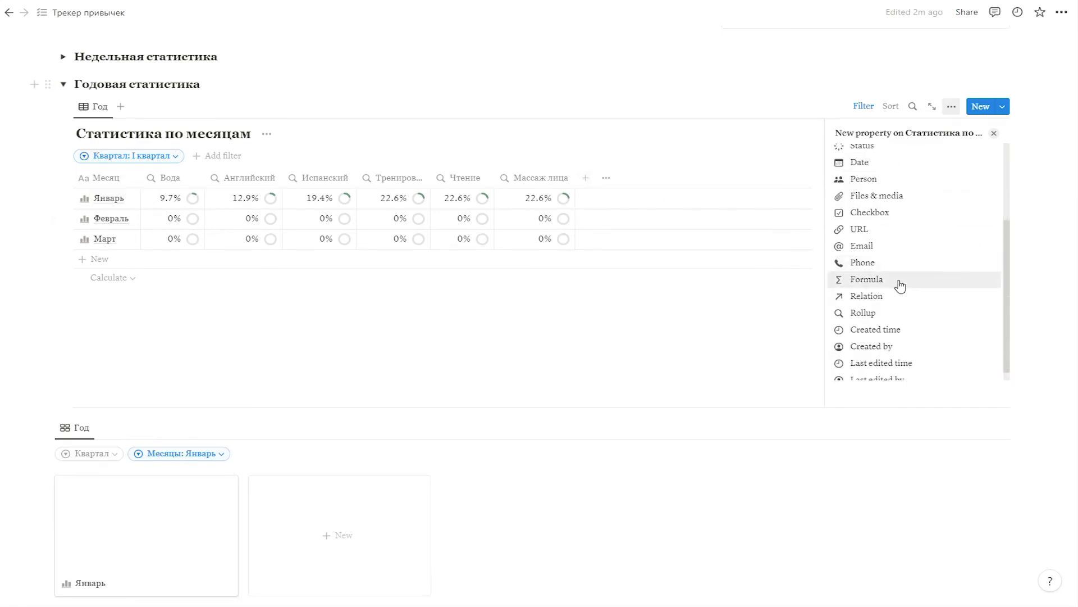
click(868, 280)
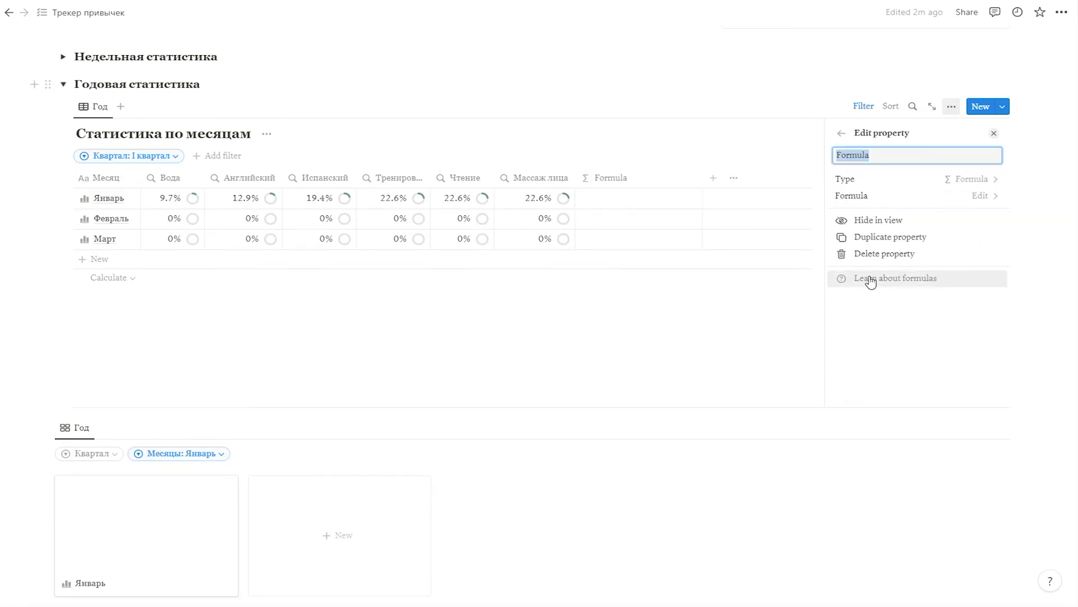
text(Вод)
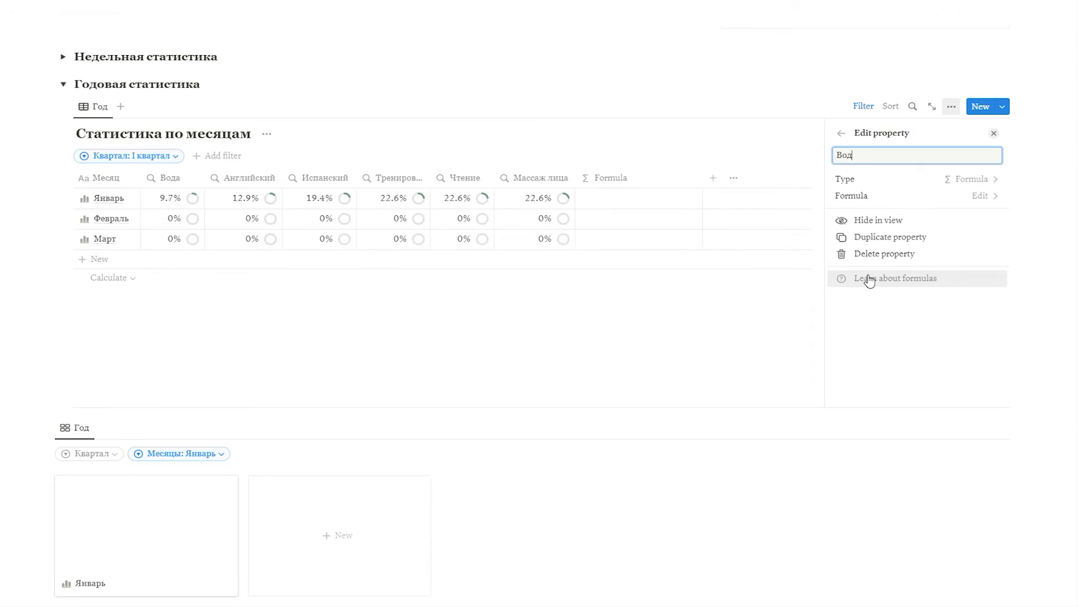
text(а-1)
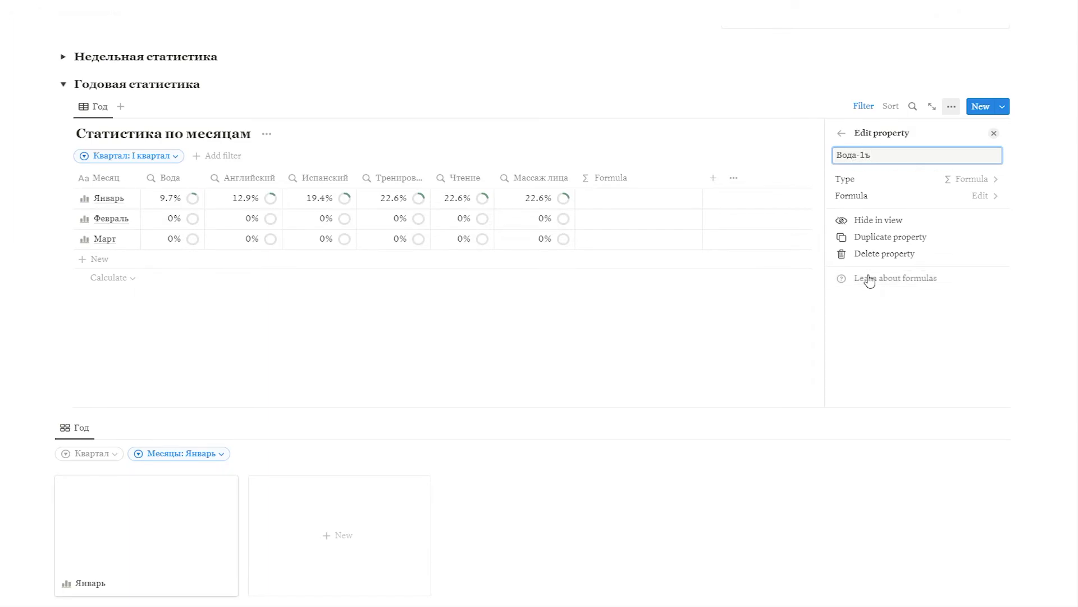
key(Escape)
Copy the Вода-1 formula from the weekly card and use it as the monthly table's Вода-1 formula
scroll(922, 505, up, 5)
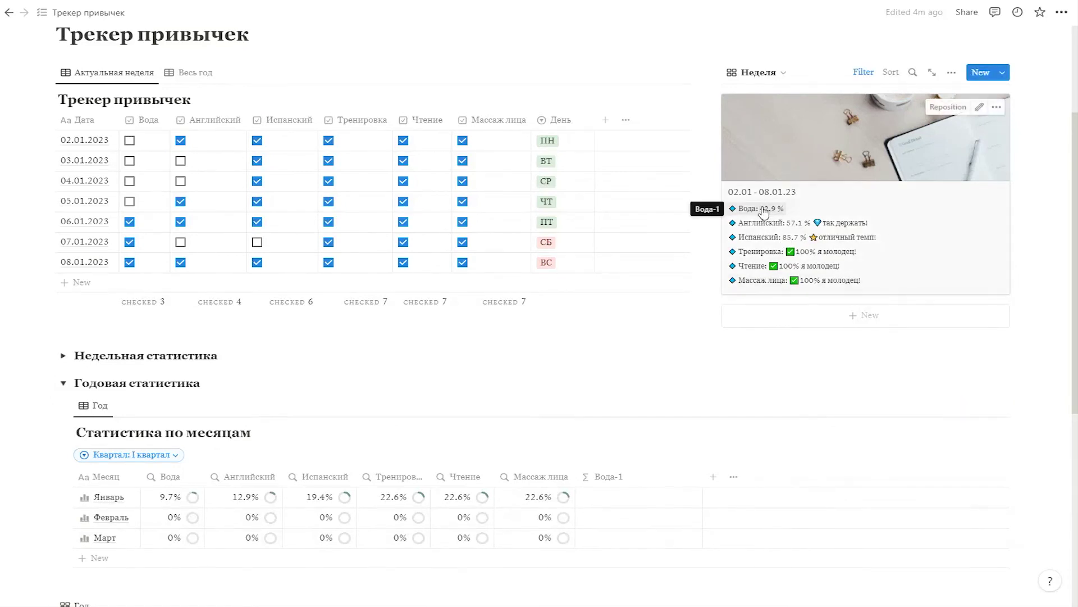
click(764, 210)
drag(1014, 285, 695, 201)
key(ctrl+c)
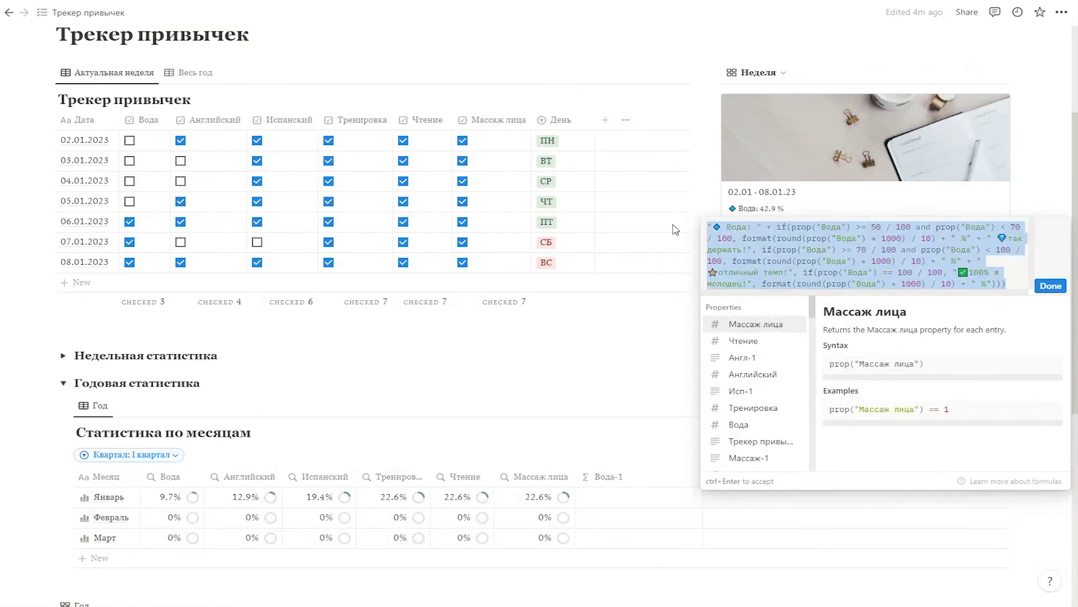
click(615, 368)
scroll(616, 366, down, 2)
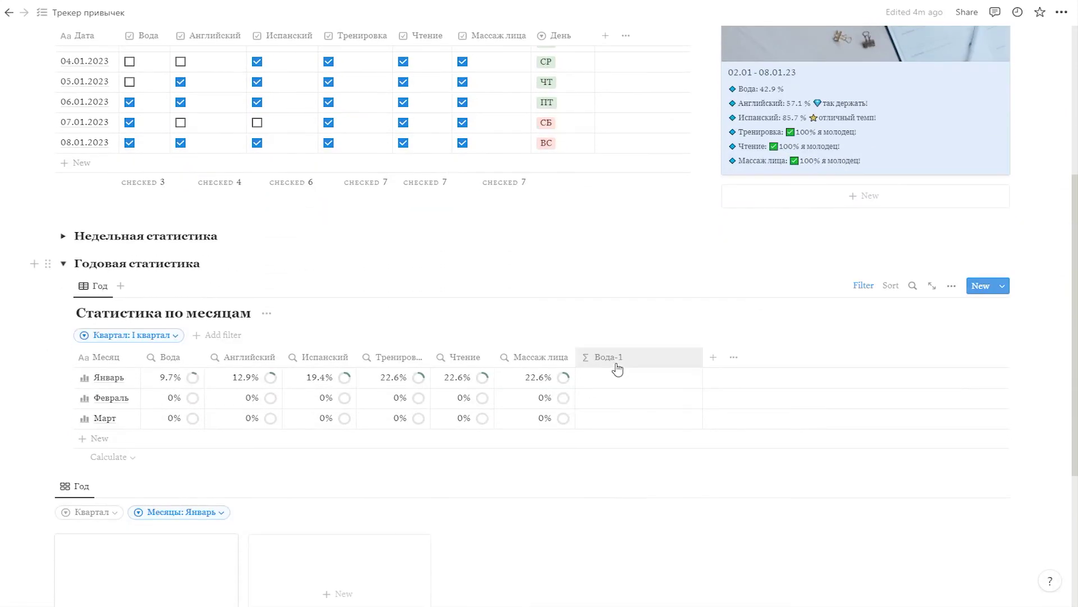
click(629, 389)
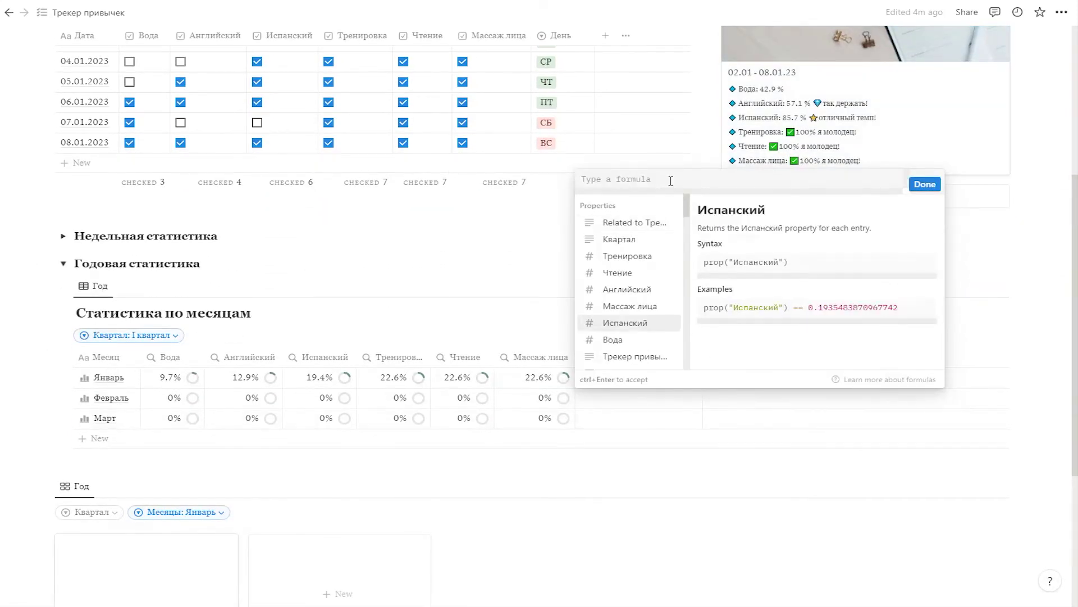
key(ctrl+v)
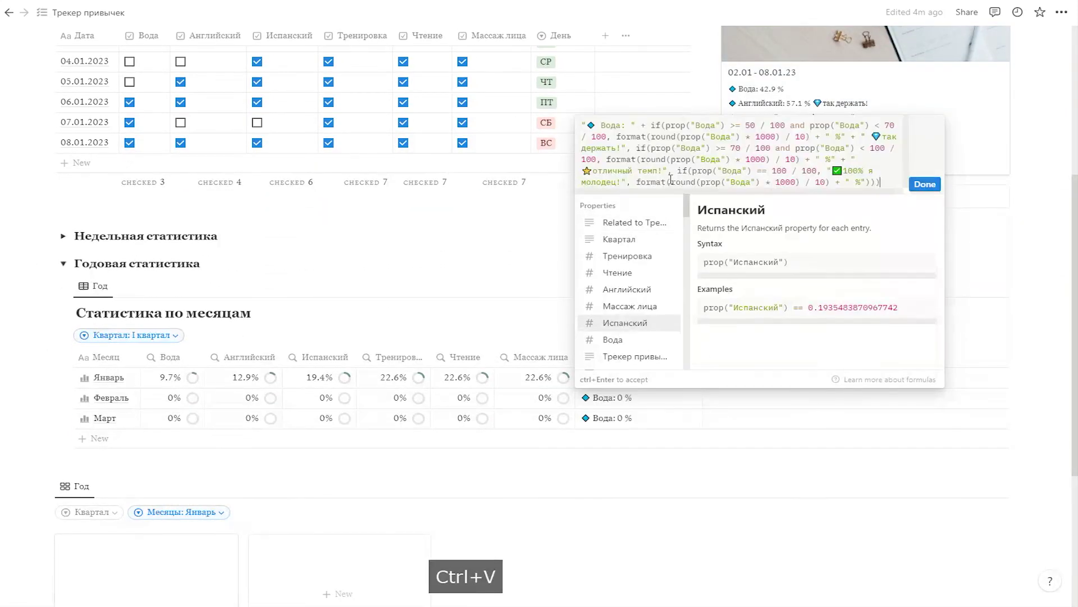
click(925, 185)
Toggle the habit tracker's Вода checkboxes so that 04.01.2023 through 07.01.2023 are all checked
click(129, 103)
click(130, 123)
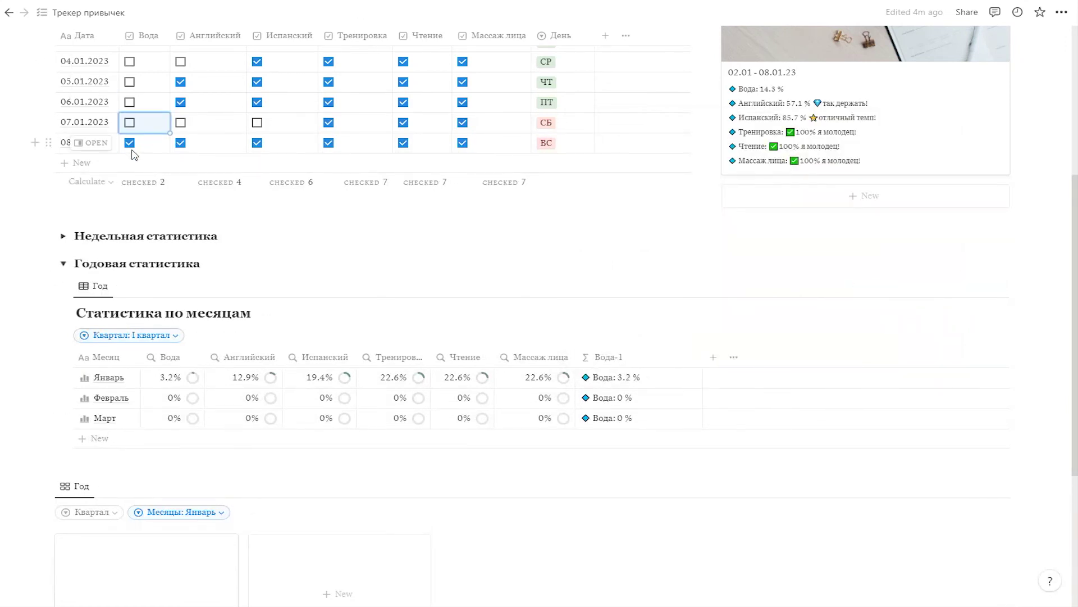
click(129, 123)
click(129, 103)
click(130, 81)
click(129, 61)
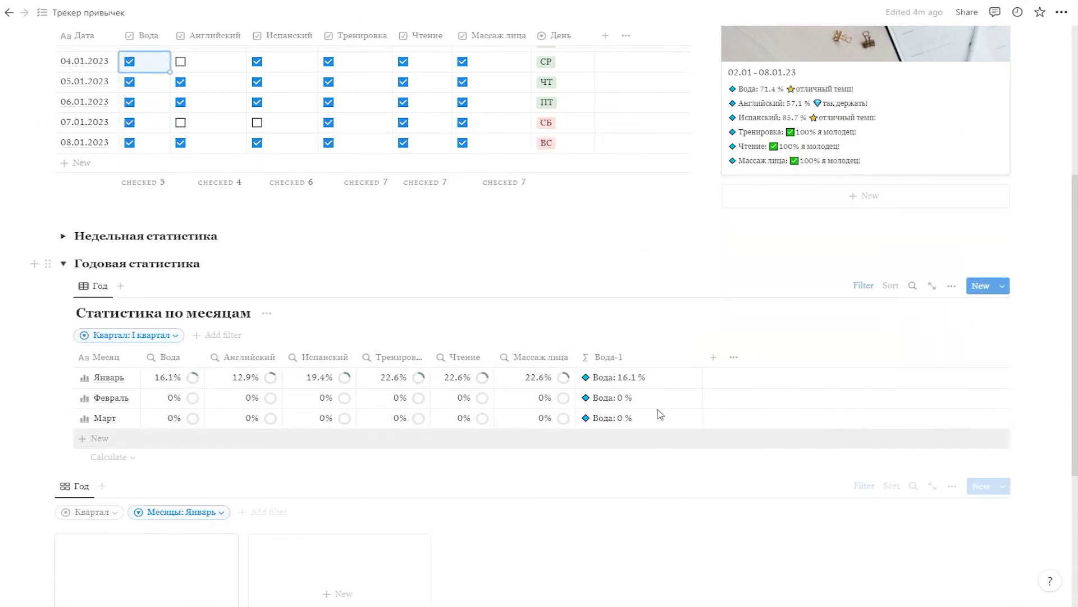
Remove the phrases "так держать!" and "отличный темп!" from the monthly Вода-1 formula, keeping the emojis
click(649, 378)
drag(883, 136, 628, 147)
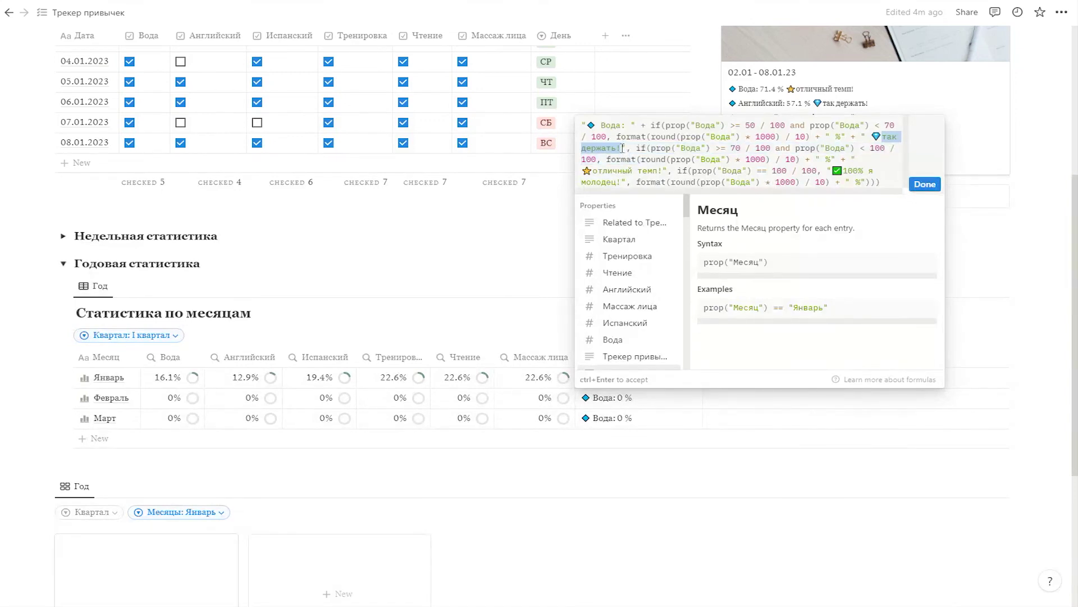
key(BackSpace)
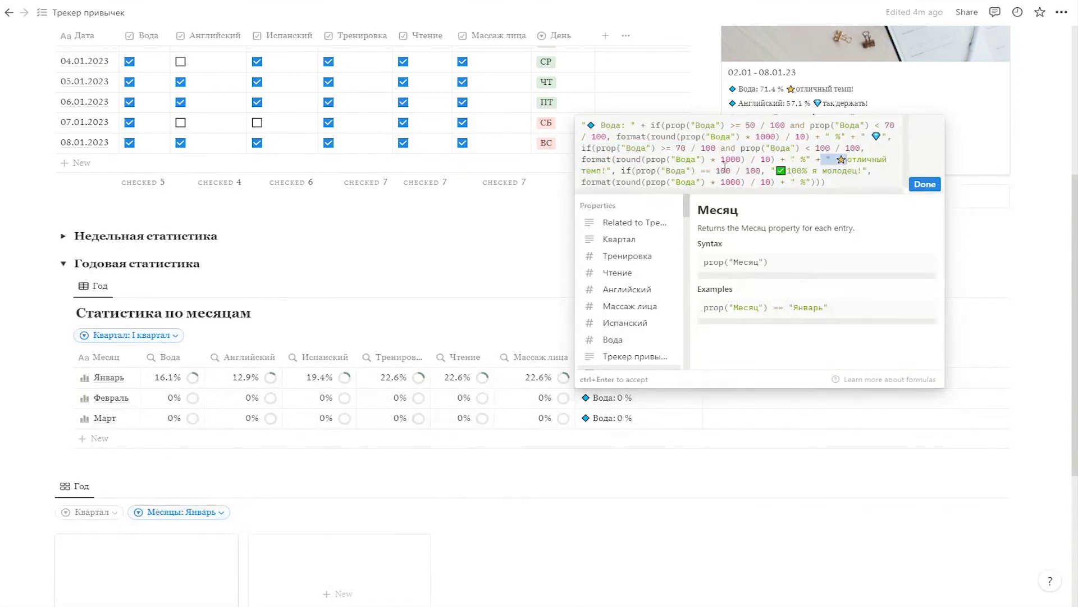
key(BackSpace)
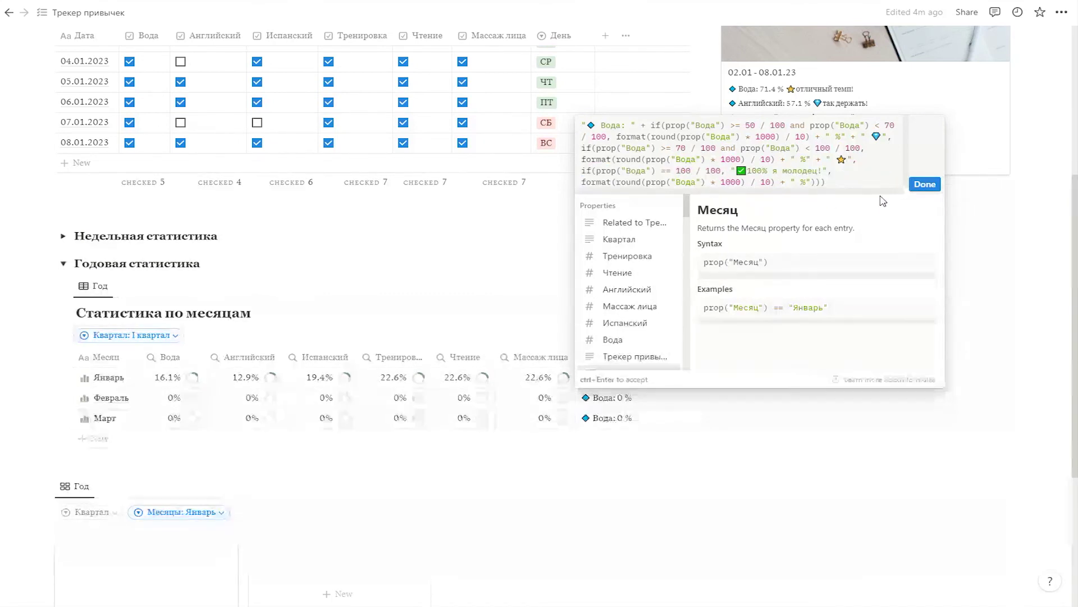
click(925, 184)
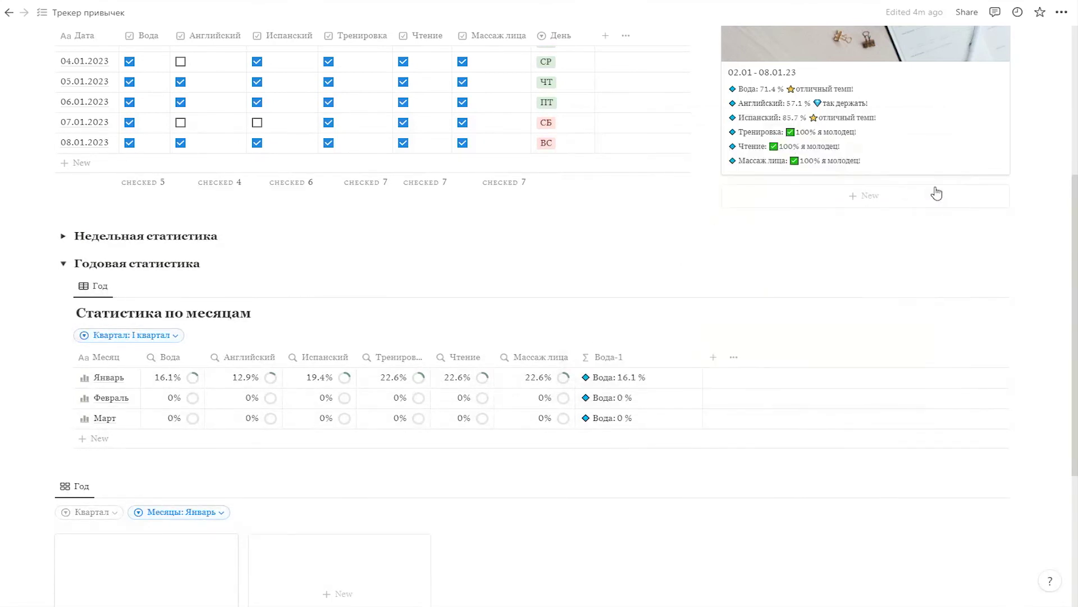
Narrow the monthly table's Вода-1 column and add a Formula property named Англ-1 with the weekly card's Английский formula
scroll(863, 377, down, 1)
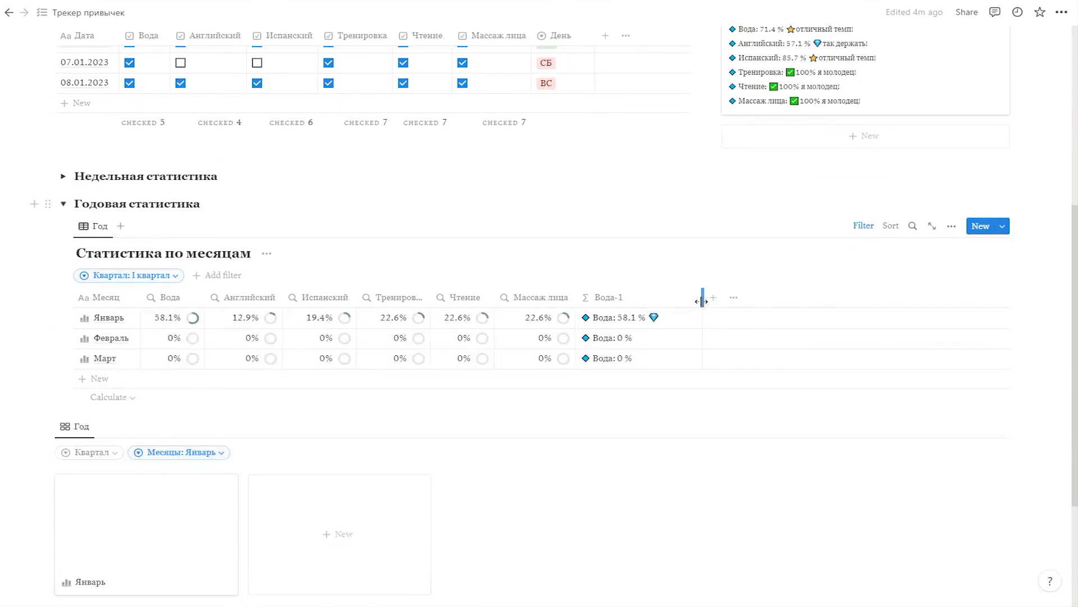
click(682, 298)
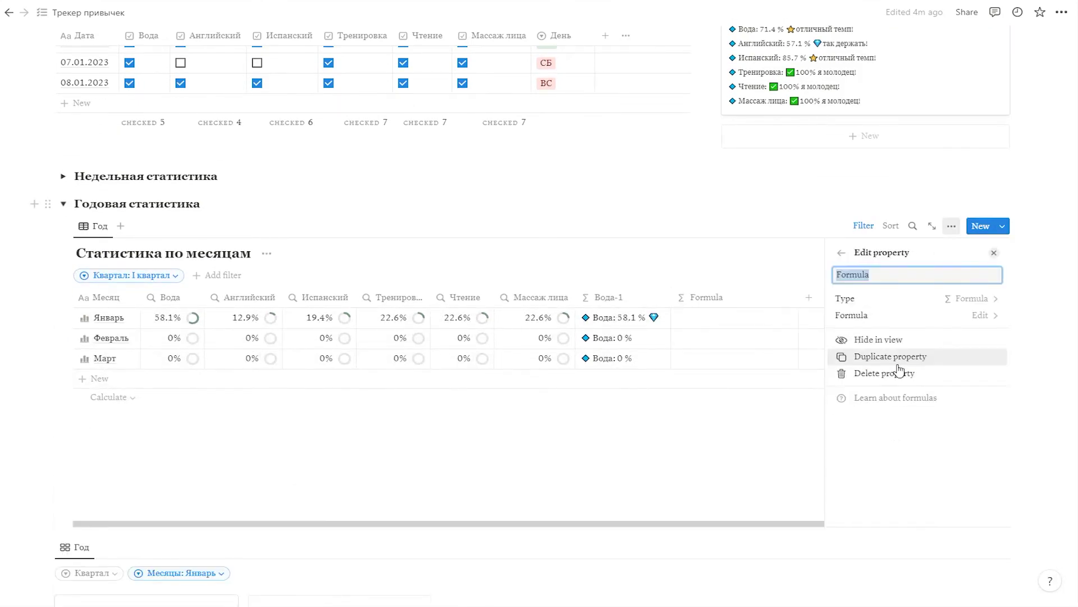
text(Англ-1)
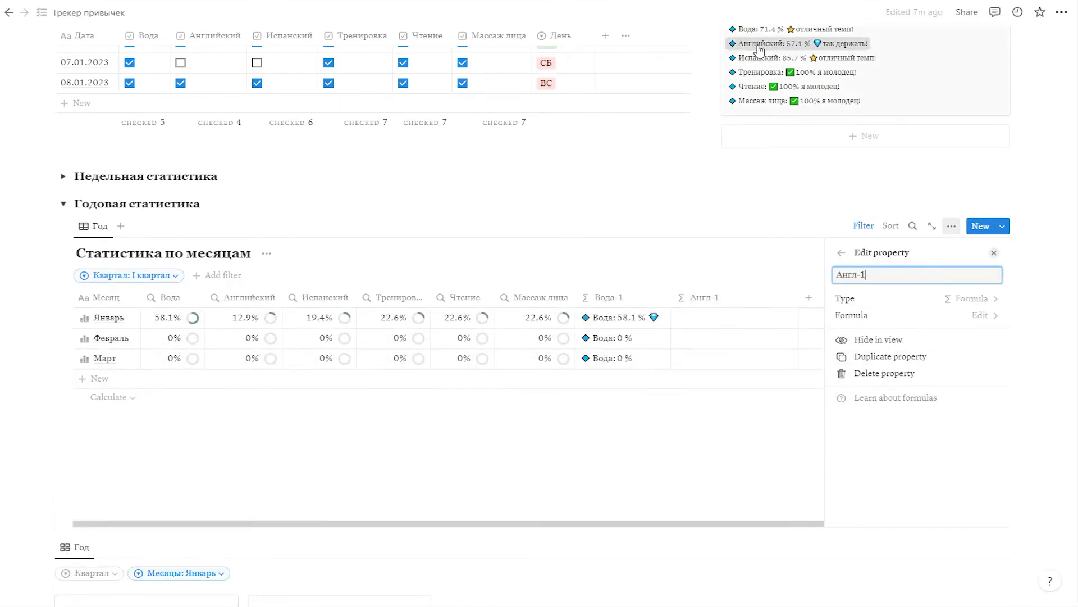
key(Escape)
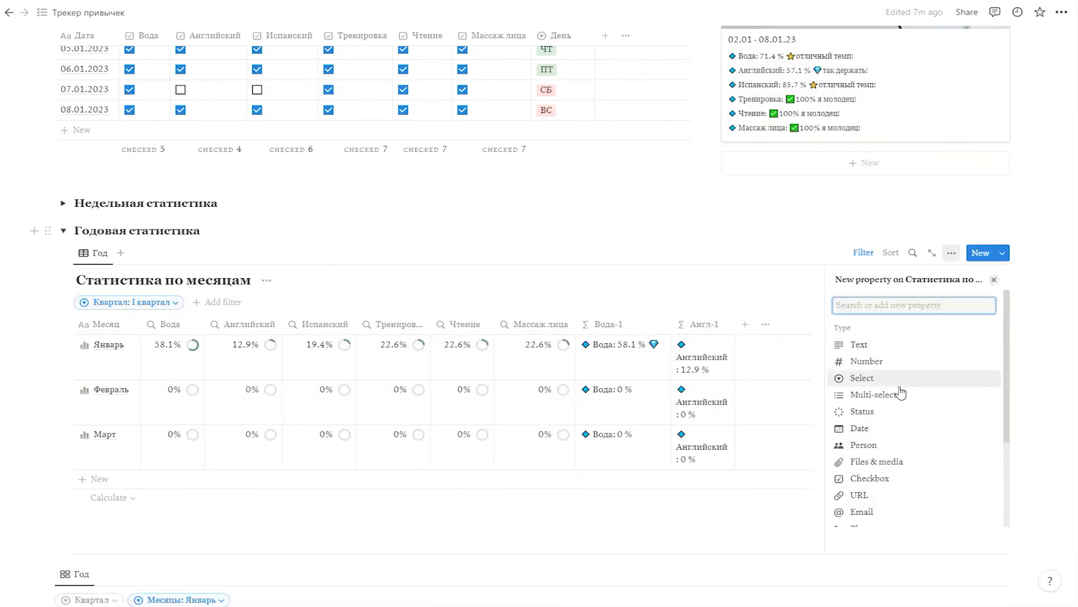
Add a Formula property named Исп-1 to the monthly table with the weekly Испанский formula, removing the phrase "так держать!"
text(Исп-)
text(1)
key(ctrl+v)
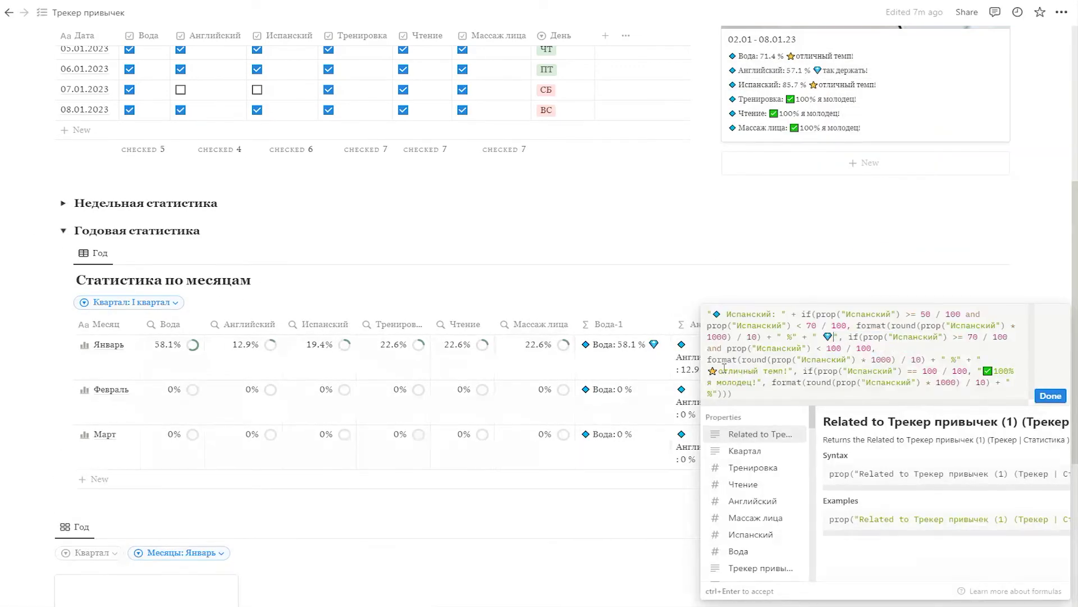
key(Escape)
Add a Трен-1 formula property to the monthly table, reusing the weekly card's Тренировка formula
click(872, 324)
key(ctrl+v)
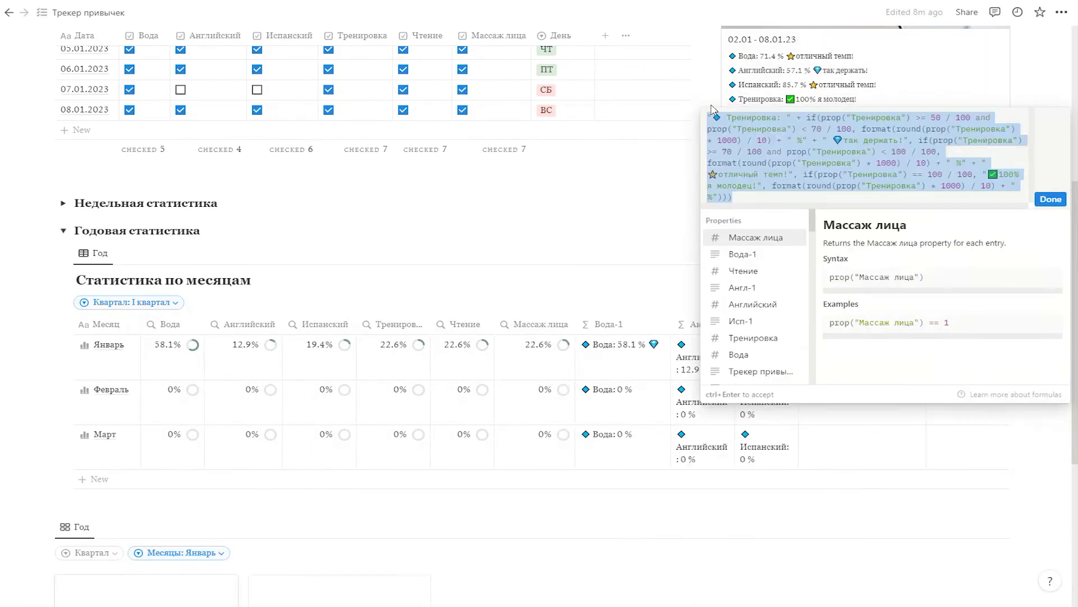
key(Escape)
Add a Чтение-1 formula property to the monthly table with the weekly Чтение formula, removing "так держать!" and "отличный темп!"
click(872, 324)
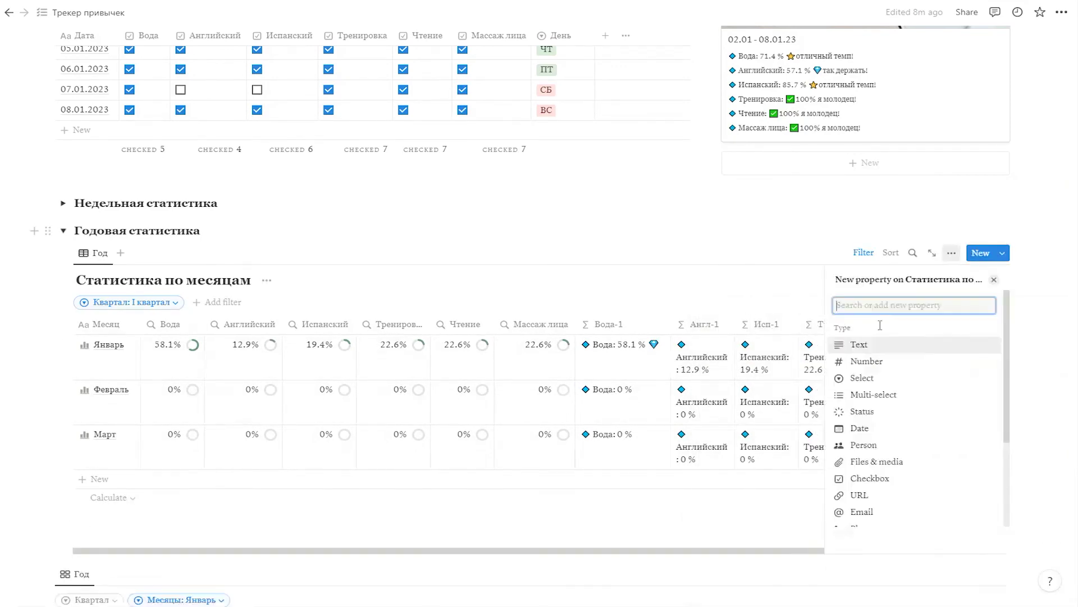
click(979, 336)
text(Чтение-1)
click(977, 341)
key(ctrl+v)
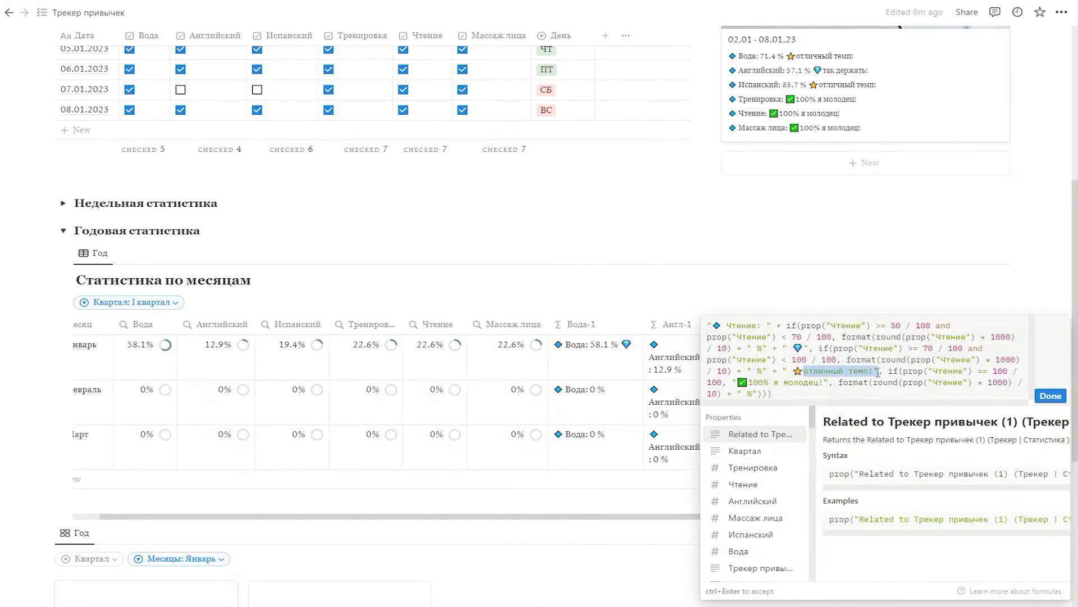
key(Escape)
Add a Массаж-1 formula property to the monthly table using the Массаж лица formula
click(979, 324)
click(905, 366)
text(Массаж-1)
key(Return)
click(874, 357)
text("◆ Массаж лица: " + if(prop("Массаж лица") >= 50 / 100 and prop("Массаж лица") < 70 / 100, format(round(prop("Массаж лица") * 1000) / 10) + " %" + " 💎так держать!", if(prop("Массаж лица") >= 70 / 100 and prop("Массаж лица") < 100 / 100, format(round(prop("Массаж лица") * 1000) / 10) + " %" + " ⭐", if(prop("Массаж лица") == 100 / 100, "✅100% я молодец!", format(round(prop("Массаж лица") * 1000) / 10) + " %"))))
key(Escape)
Hide the six formula columns Вода-1, Англ-1, Исп-1, Трен-1, Чтение-1 and Массаж-1 in the monthly table
click(647, 324)
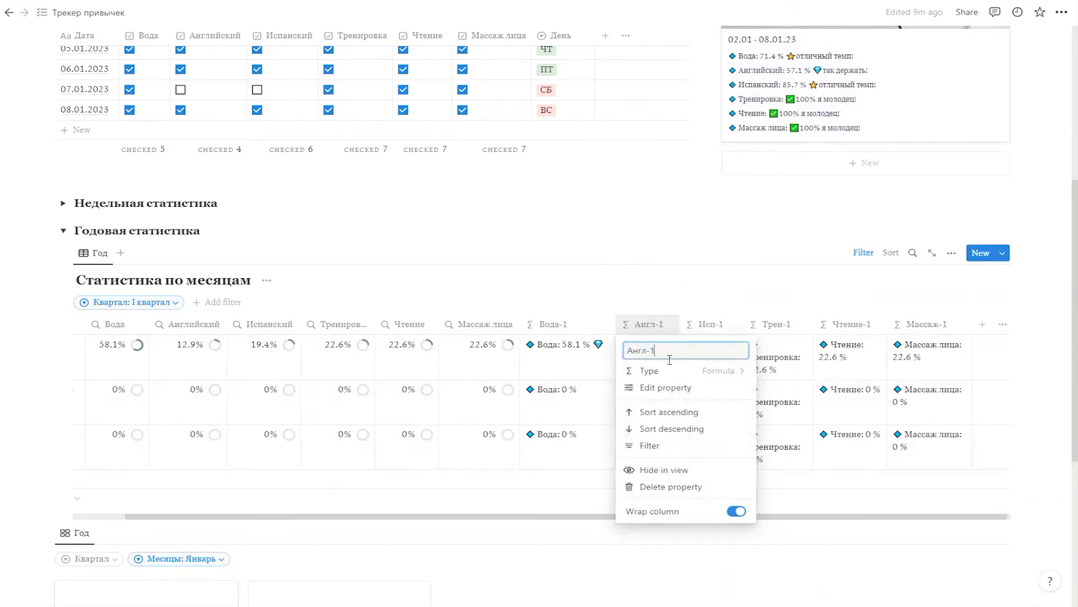
click(635, 484)
click(617, 328)
click(624, 483)
click(618, 325)
click(623, 484)
click(618, 325)
click(623, 483)
click(618, 325)
click(624, 483)
click(633, 328)
click(624, 483)
Show the six habit formula properties, from Вода-1 through Массаж-1, on the monthly gallery's cards
scroll(663, 357, down, 3)
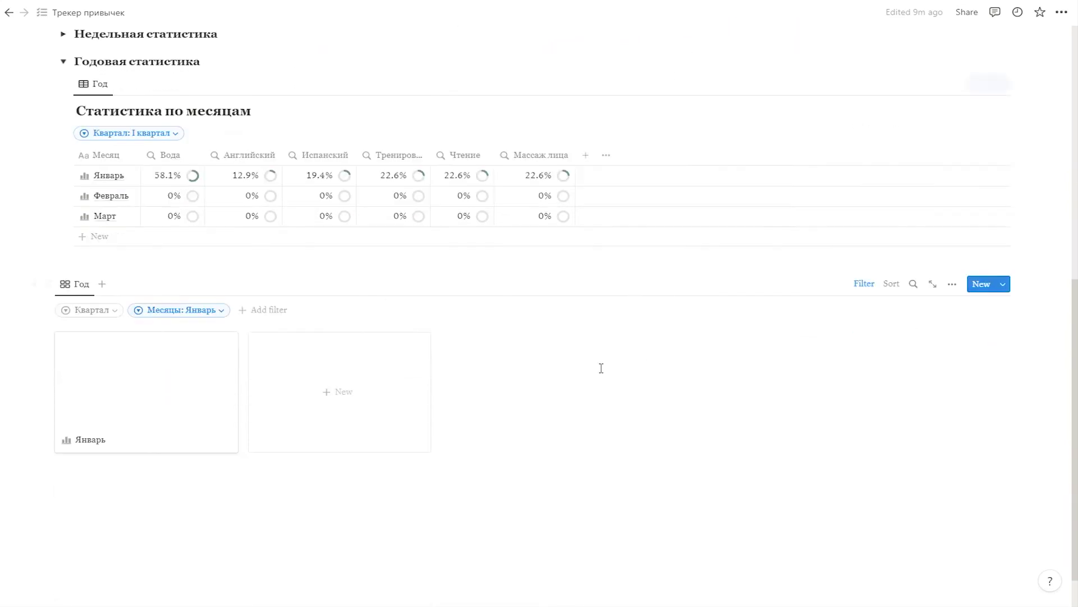
click(79, 275)
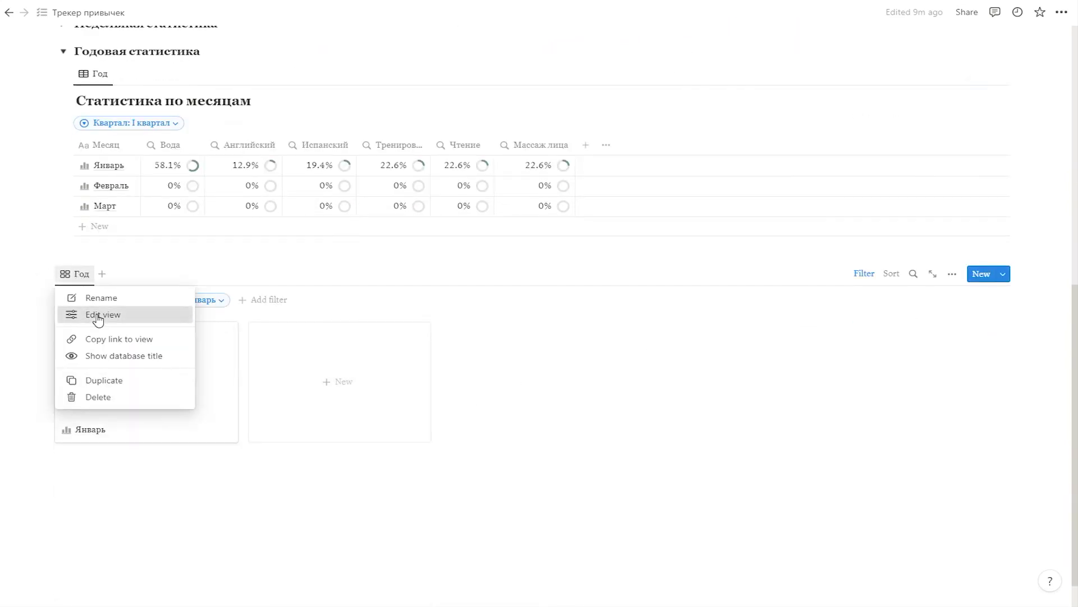
click(99, 315)
click(865, 387)
scroll(954, 416, down, 2)
scroll(980, 427, up, 5)
click(974, 392)
click(975, 392)
scroll(975, 388, down, 3)
click(977, 356)
scroll(961, 427, down, 3)
click(975, 447)
click(975, 447)
scroll(958, 421, down, 3)
click(975, 421)
click(171, 330)
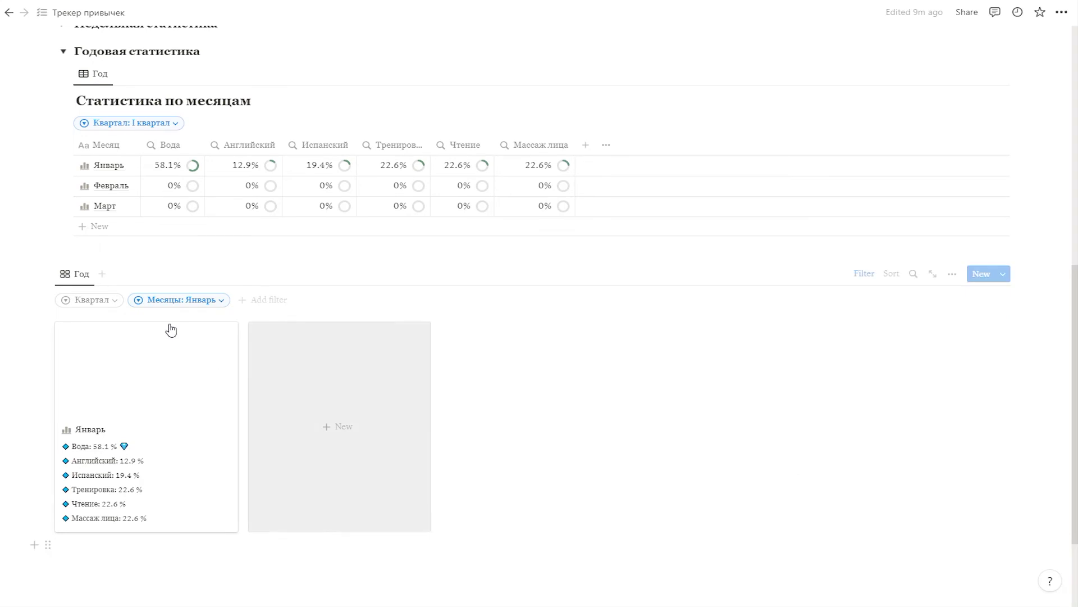
Move the monthly gallery beneath the weekly card and insert an empty text block between the two galleries
drag(273, 255, 765, 185)
click(701, 191)
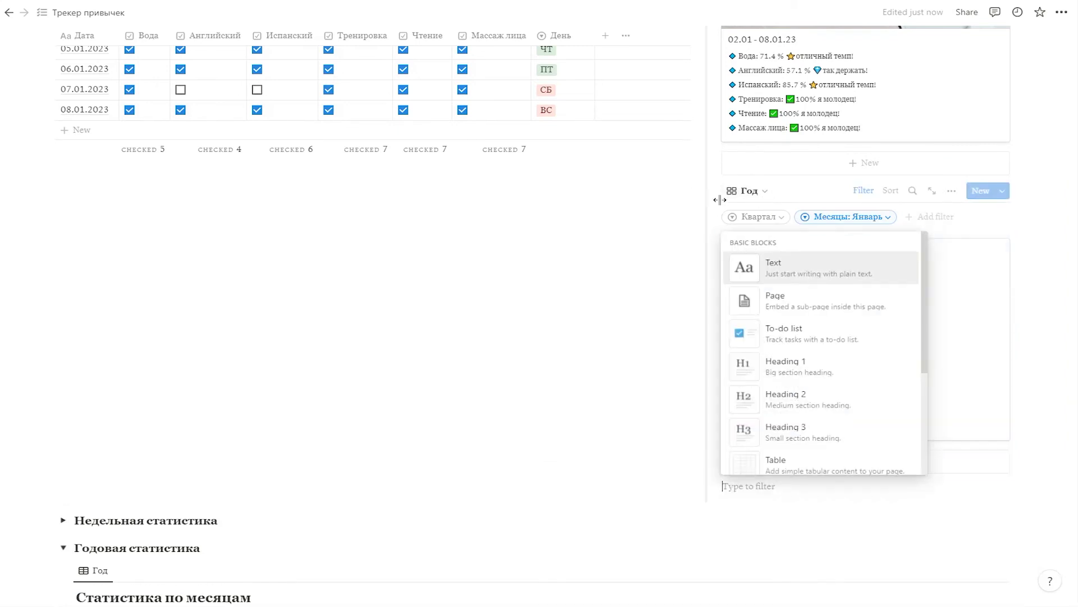
key(Escape)
click(760, 183)
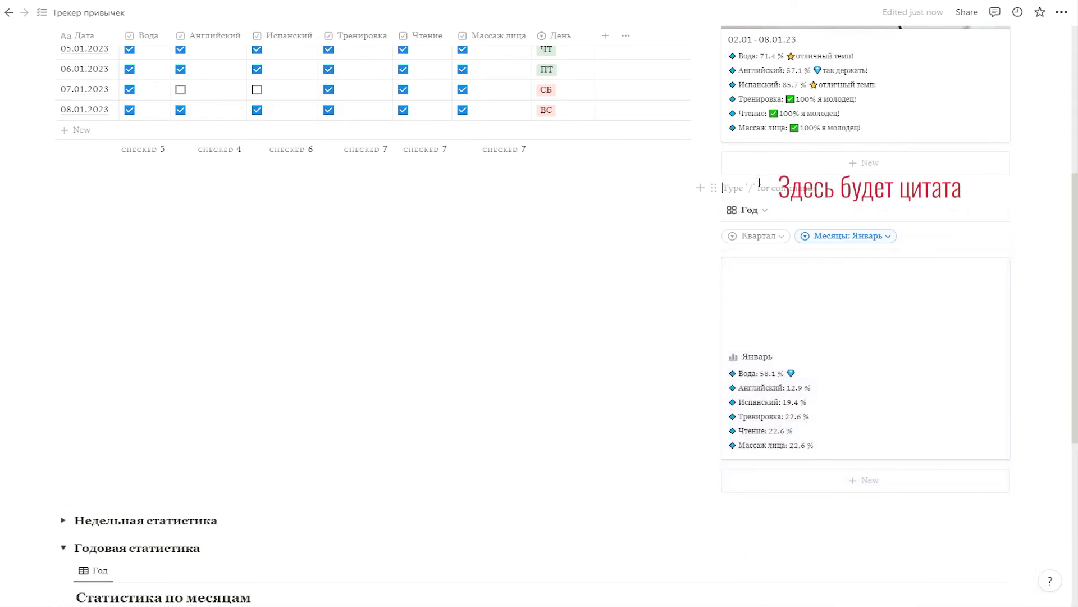
Set the monthly gallery's card size to Small and its card preview to Page cover
click(745, 210)
click(825, 267)
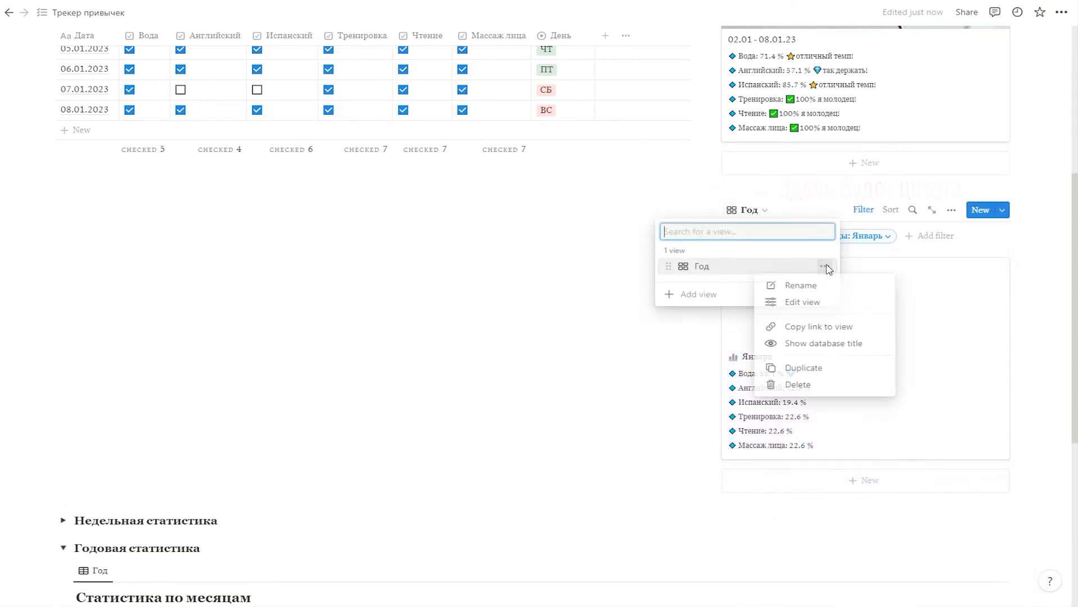
click(817, 303)
click(873, 333)
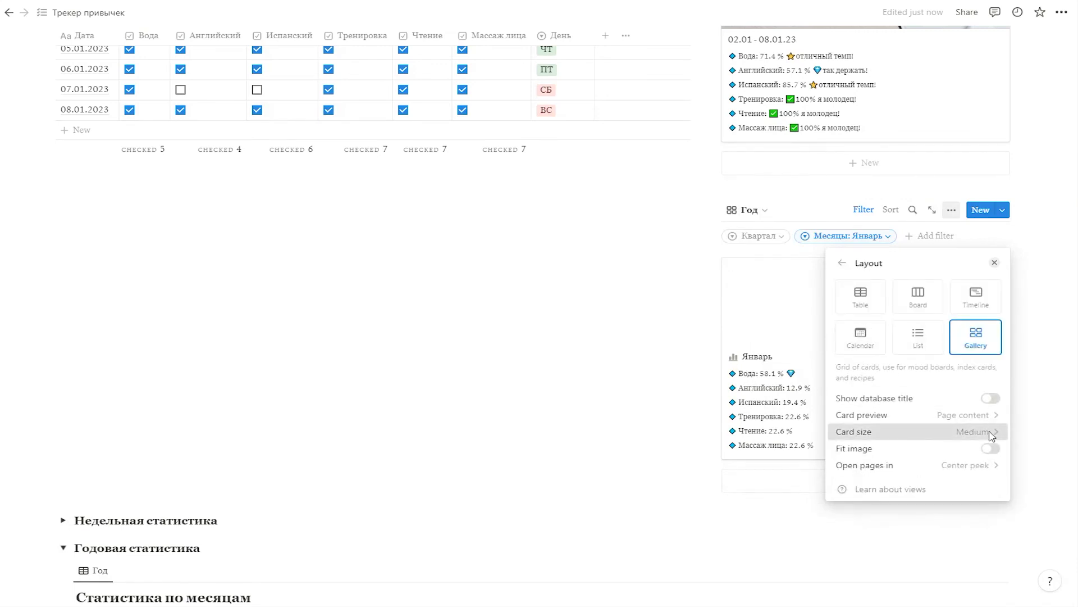
click(980, 432)
click(909, 454)
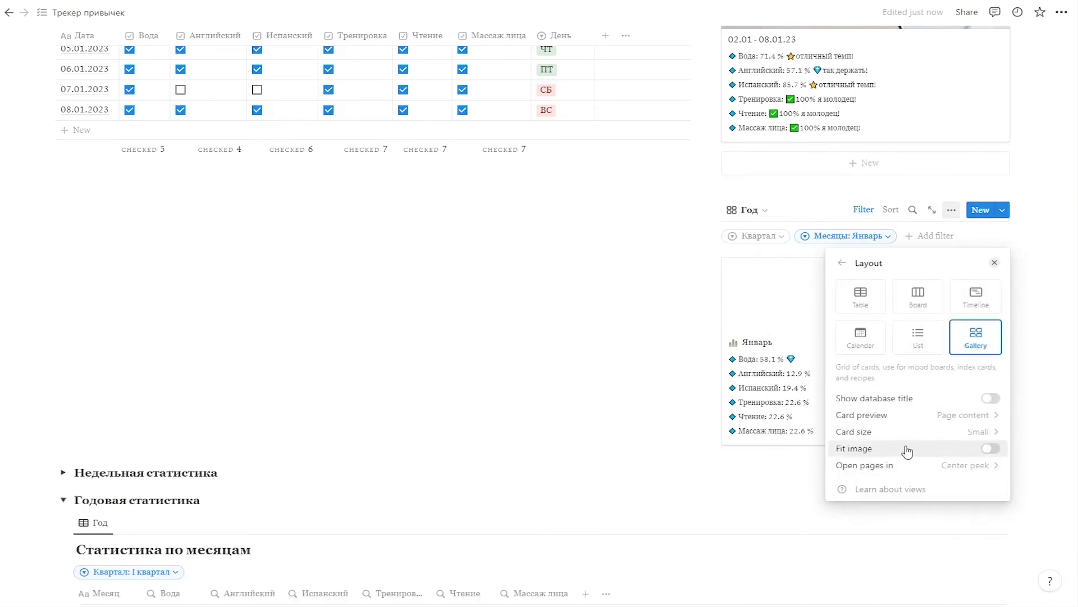
click(965, 423)
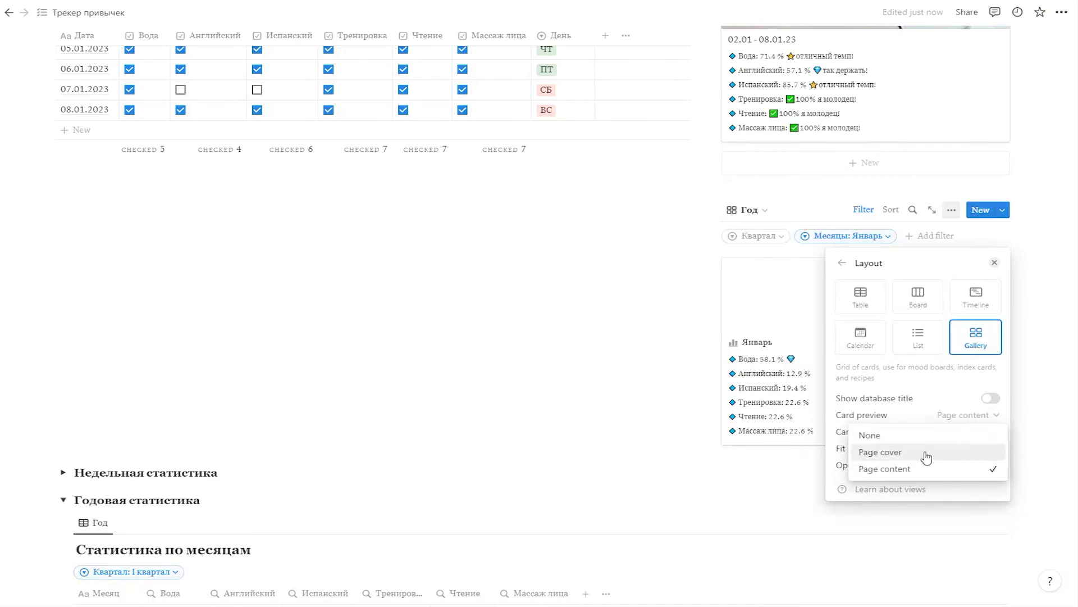
click(928, 452)
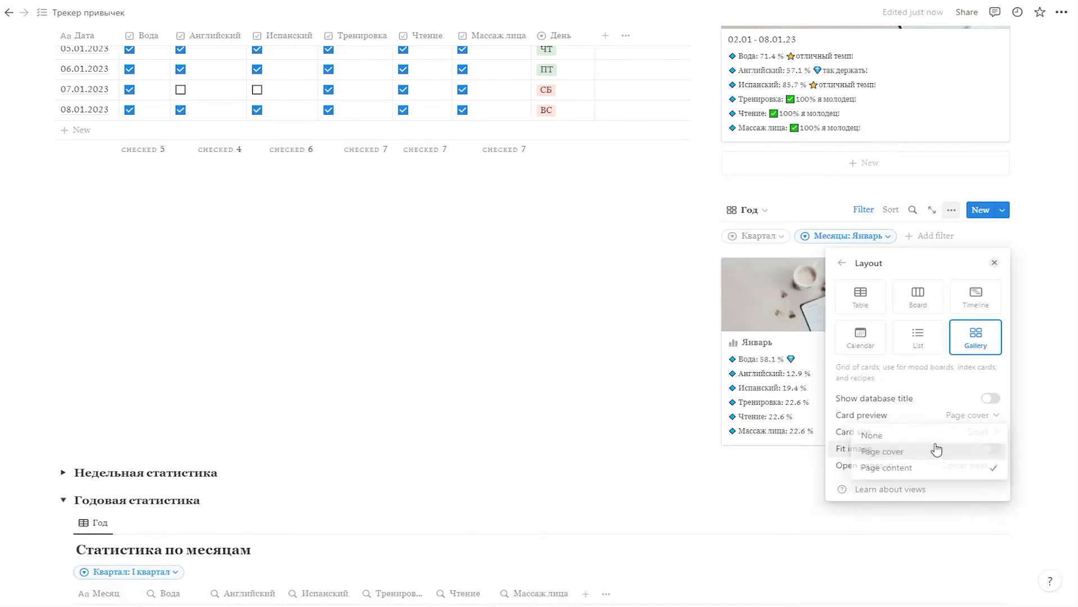
click(1038, 348)
Add Февраль to the monthly gallery's Месяцы filter alongside Январь
click(882, 235)
click(792, 310)
click(1048, 290)
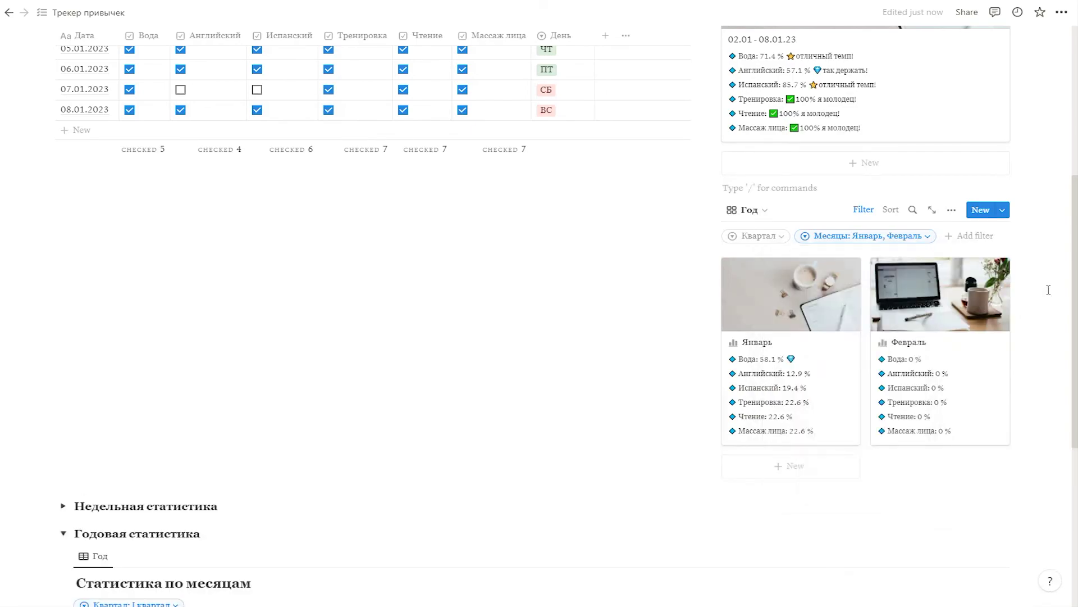
Replace the Январь page's cover with a photo of a phone beside a book, found by searching for "tracker"
click(783, 306)
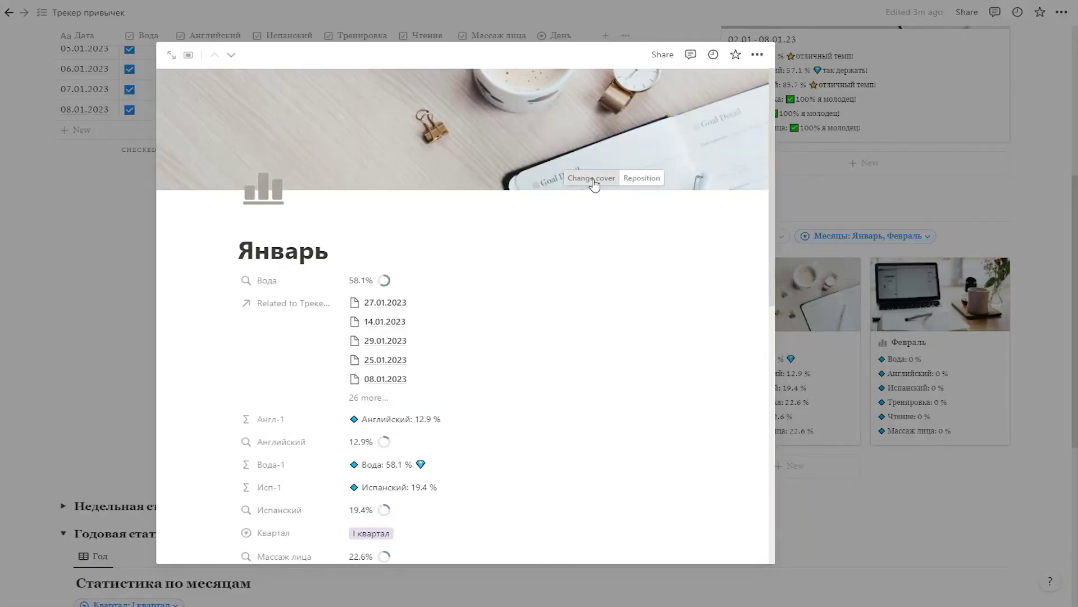
click(592, 178)
text(tracker)
scroll(548, 380, down, 5)
click(548, 380)
click(1045, 351)
click(1046, 349)
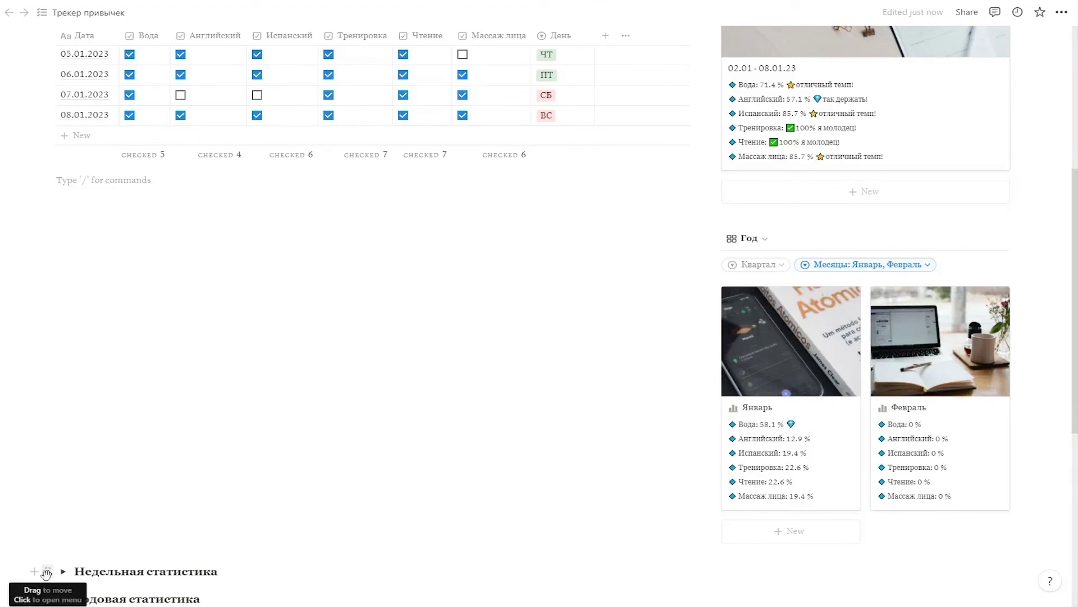
Move the Недельная статистика and Годовая статистика toggles up directly beneath the habit tracker table
drag(47, 572, 59, 269)
click(240, 454)
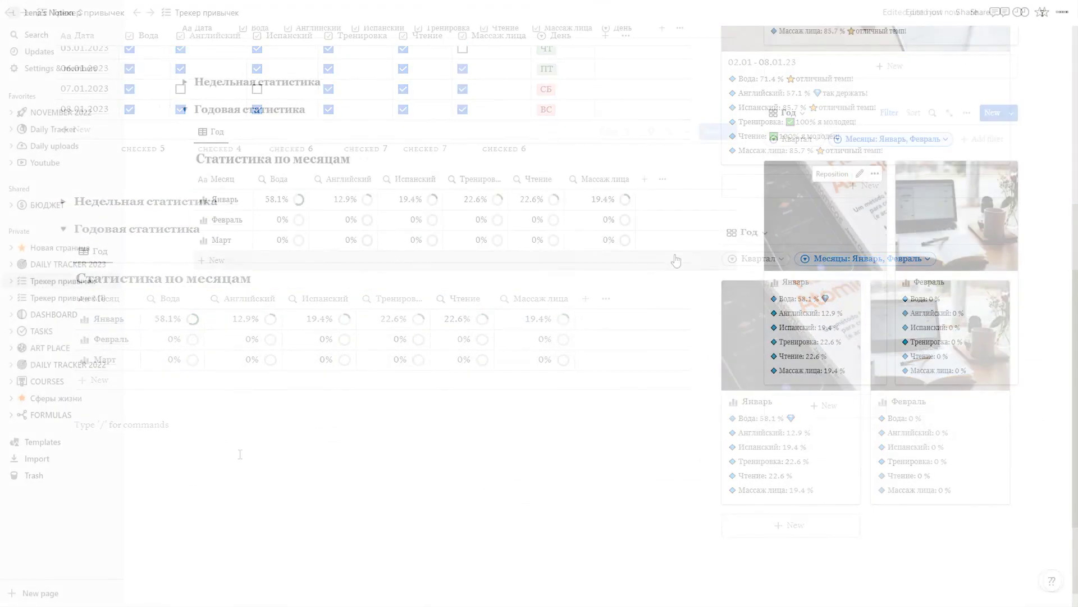
key(F9)
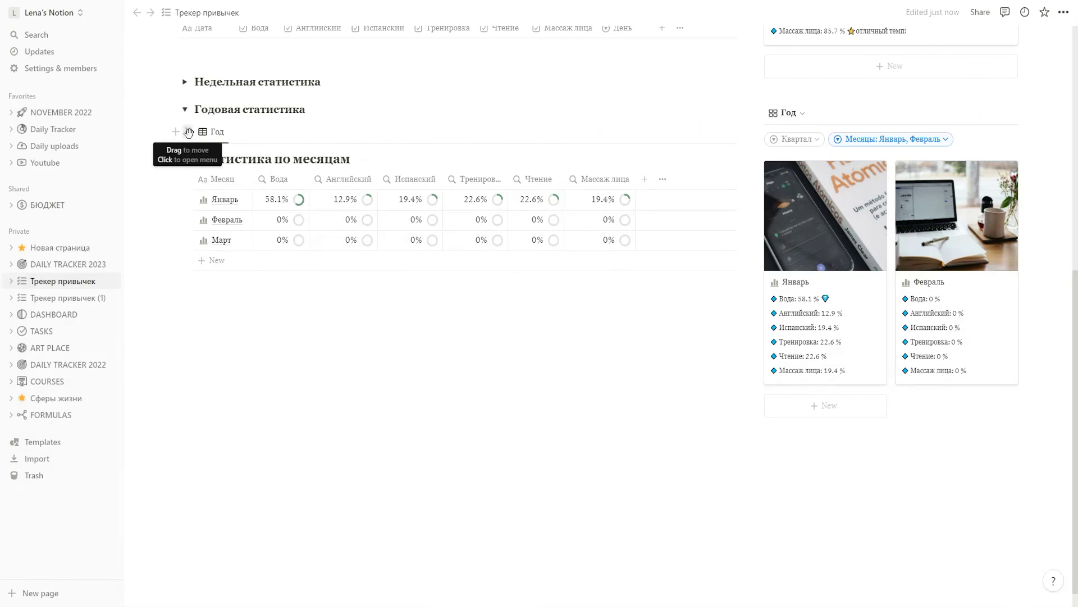
Duplicate the Статистика по месяцам database inside the Годовая статистика toggle and hide the sidebar
click(188, 133)
click(123, 65)
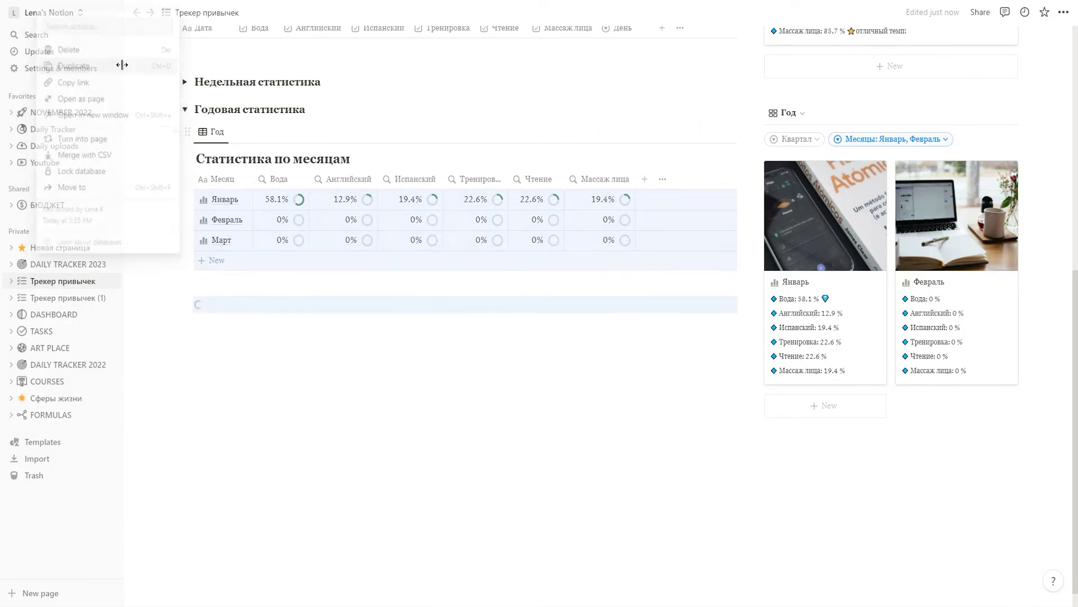
key(ctrl+backslash)
key(F9)
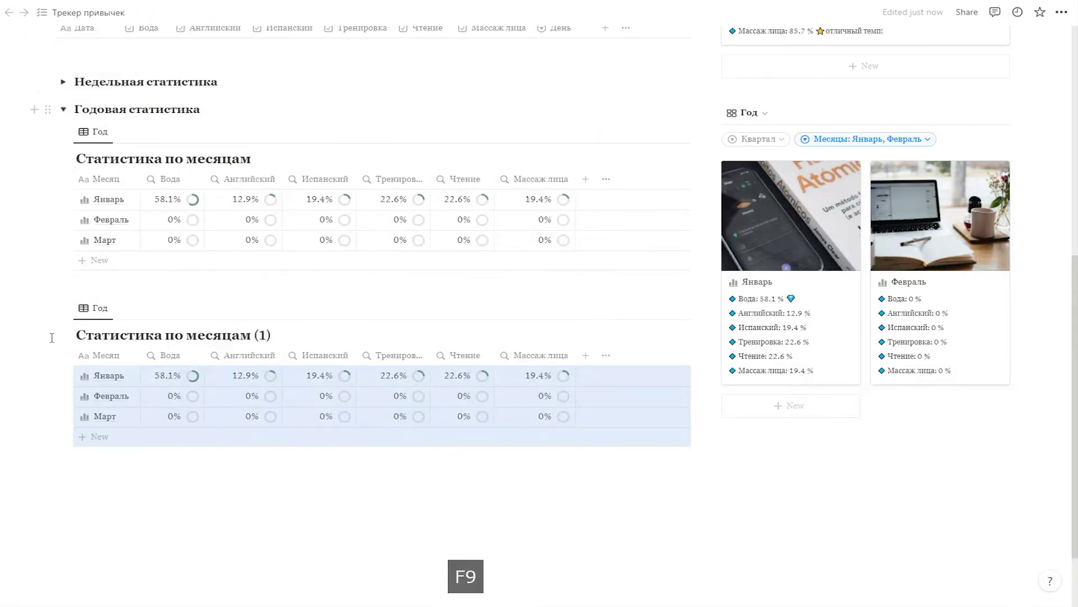
Rename the duplicated database's view Архив and its title Архив привычек
click(104, 314)
click(121, 351)
text(Архив)
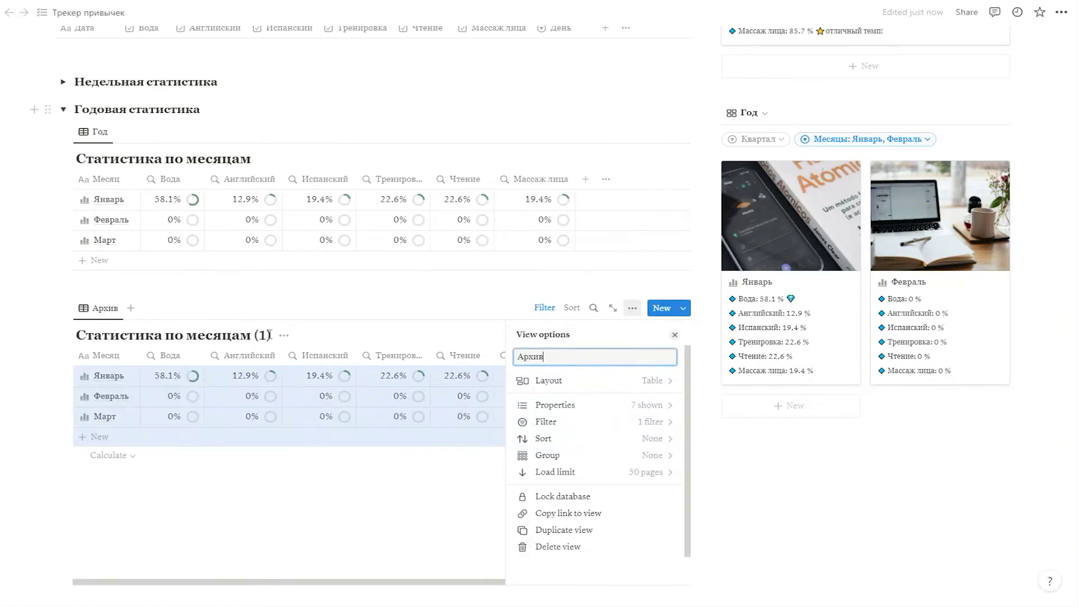
drag(231, 335, 274, 335)
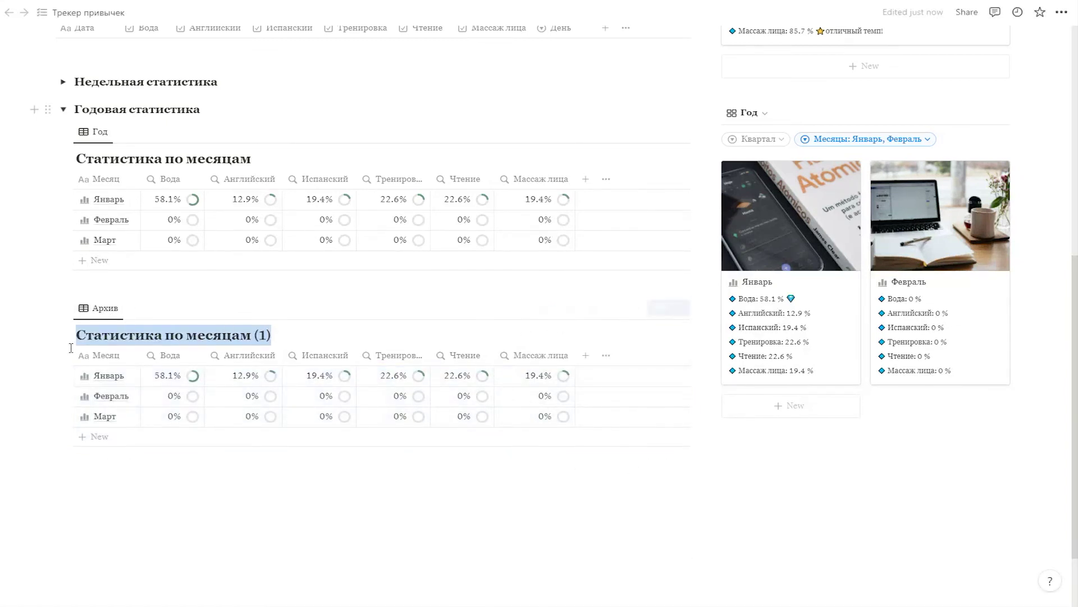
text(Архив привычек)
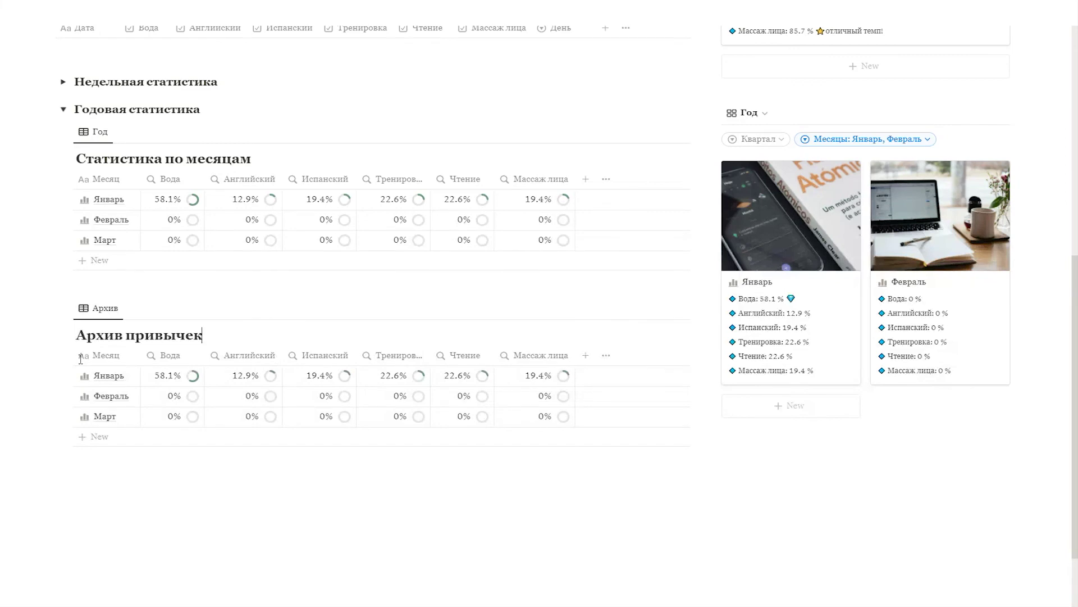
Delete all habit properties from Архив привычек, including hidden ones, keeping only Месяц, Квартал, Месяцы and the habit tracker relations
click(167, 355)
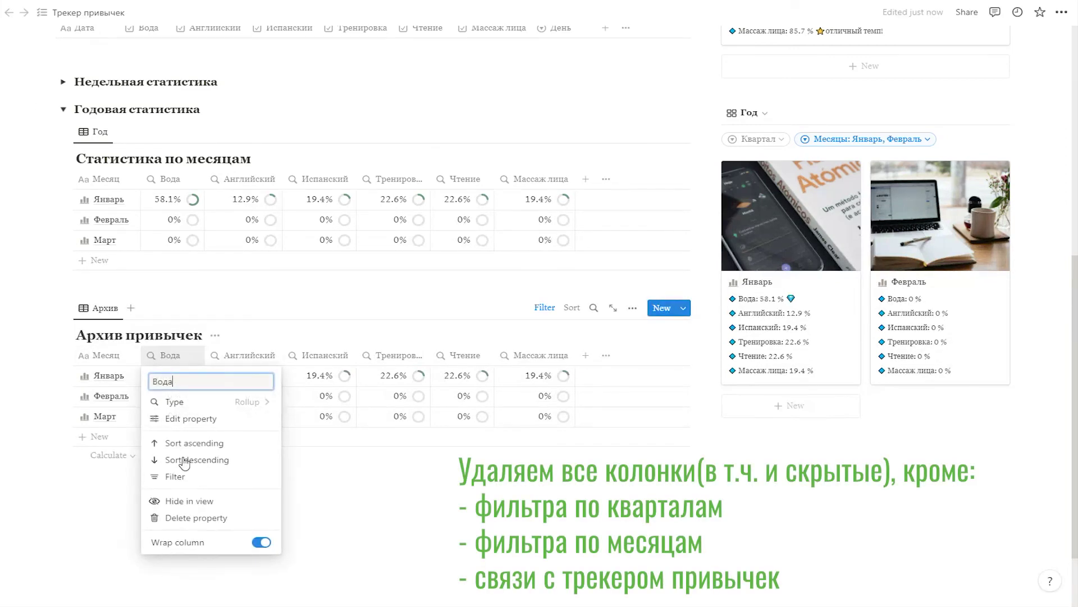
click(180, 517)
key(Return)
click(179, 355)
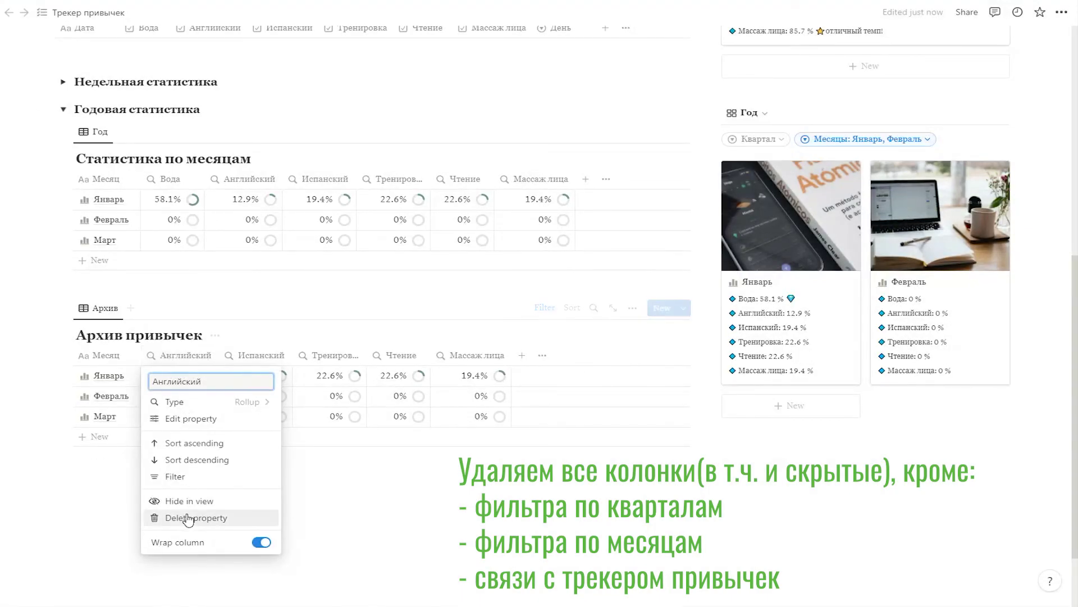
click(191, 518)
key(Return)
click(193, 359)
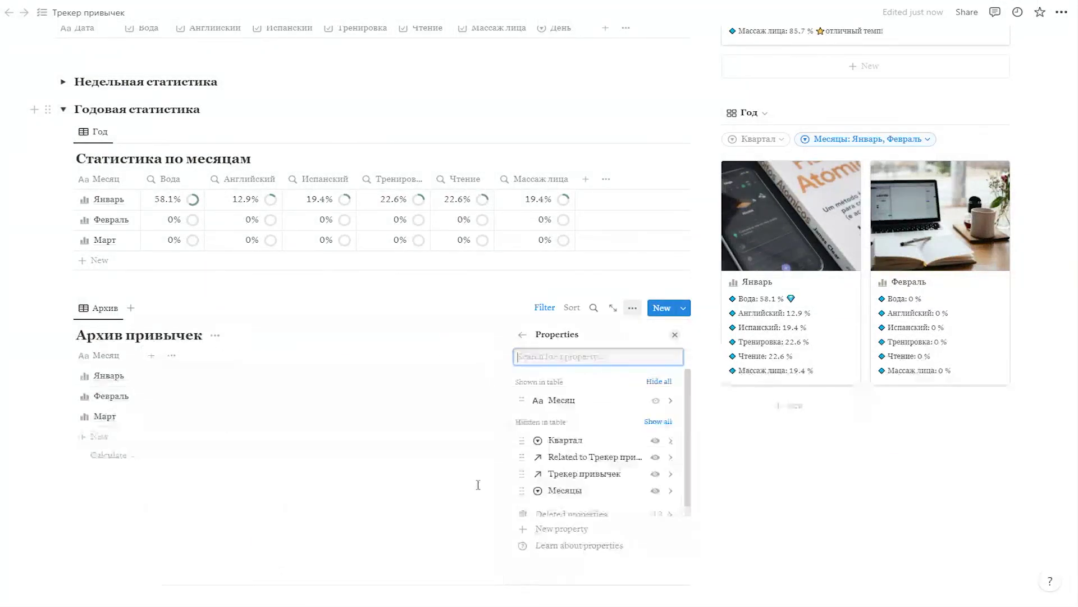
click(479, 484)
Expand the Недельная статистика toggle and hide the Вода column in the habit tracker's Актуальная неделя view
click(63, 84)
scroll(184, 133, up, 2)
scroll(184, 137, up, 5)
click(151, 147)
click(163, 292)
Hide the Вода column in both the Статистика за неделю and Статистика по месяцам tables
click(186, 451)
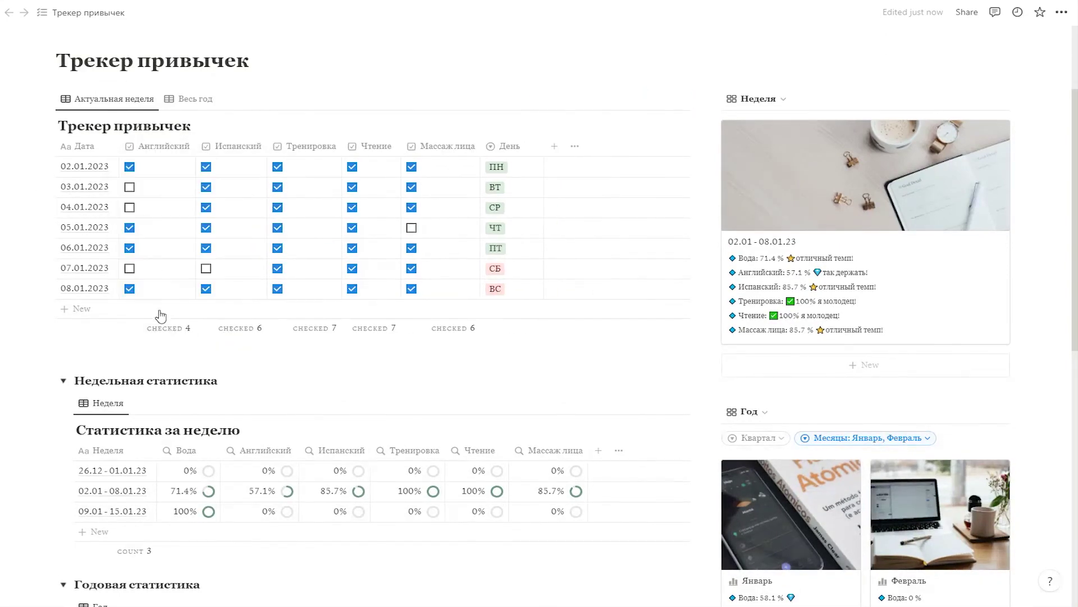
key(Escape)
scroll(221, 385, down, 3)
click(181, 204)
click(156, 344)
Hide the Вода-1 property on the weekly gallery's cards
scroll(671, 295, up, 1)
scroll(671, 294, up, 2)
click(758, 98)
click(834, 154)
click(899, 215)
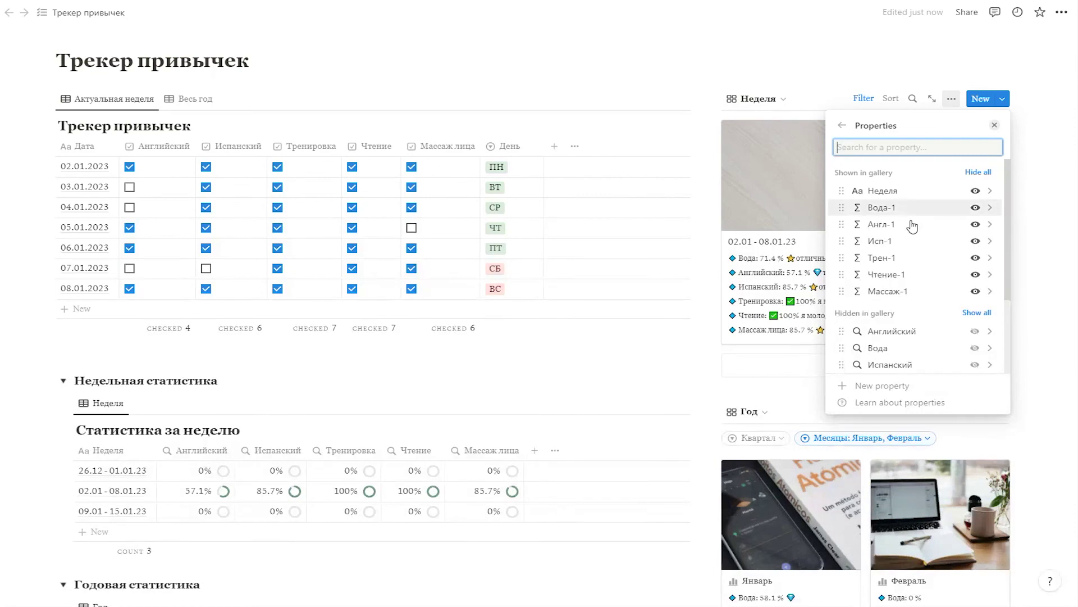
click(975, 208)
click(1036, 241)
Hide the Вода-1 property on the cards of the Год gallery
scroll(1037, 241, down, 3)
click(747, 278)
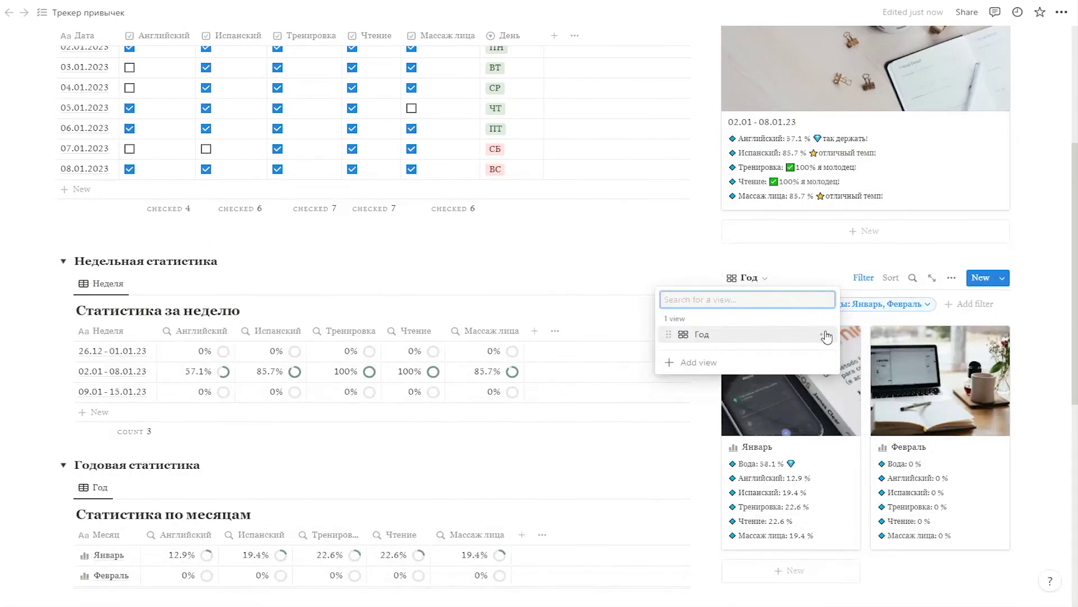
click(826, 335)
click(860, 393)
click(976, 394)
click(650, 465)
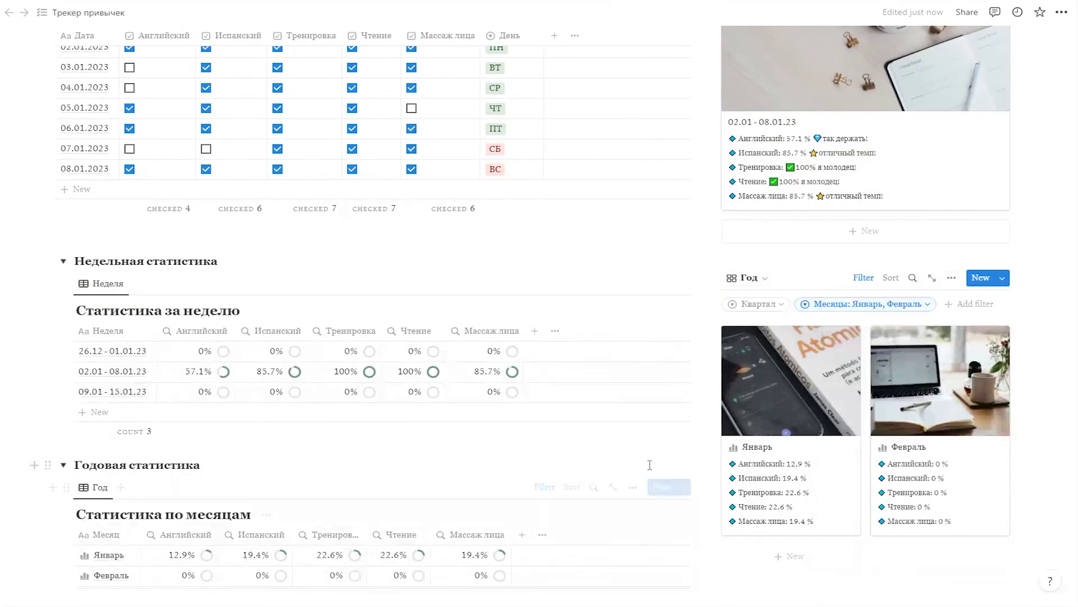
Add a rollup property to Архив привычек that uses the Трекер привычек relation and its Вода property
scroll(650, 465, down, 7)
click(151, 293)
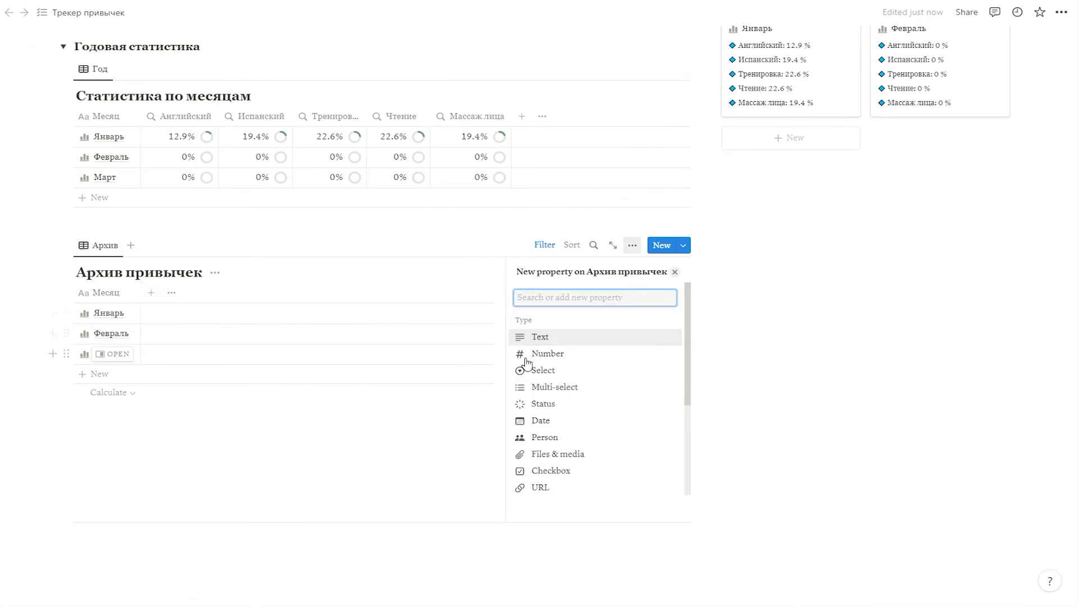
scroll(539, 368, down, 3)
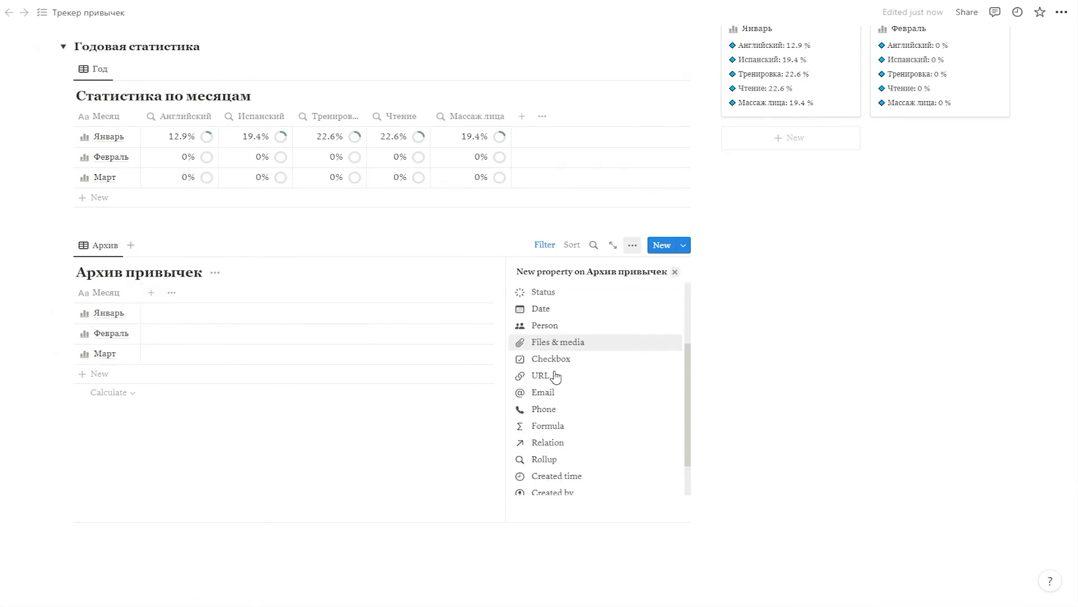
click(549, 454)
click(587, 336)
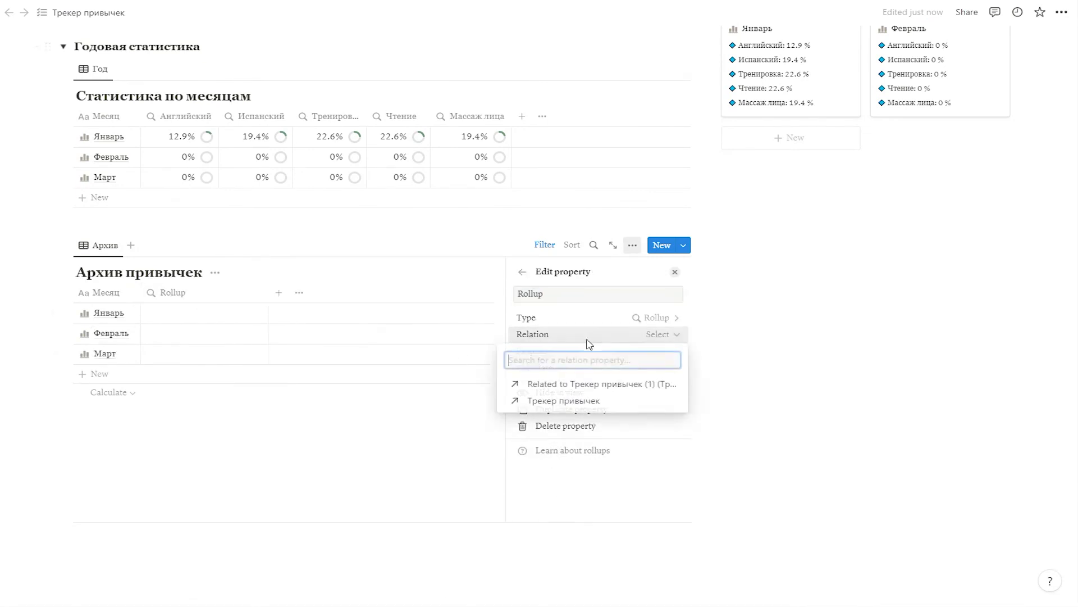
click(578, 405)
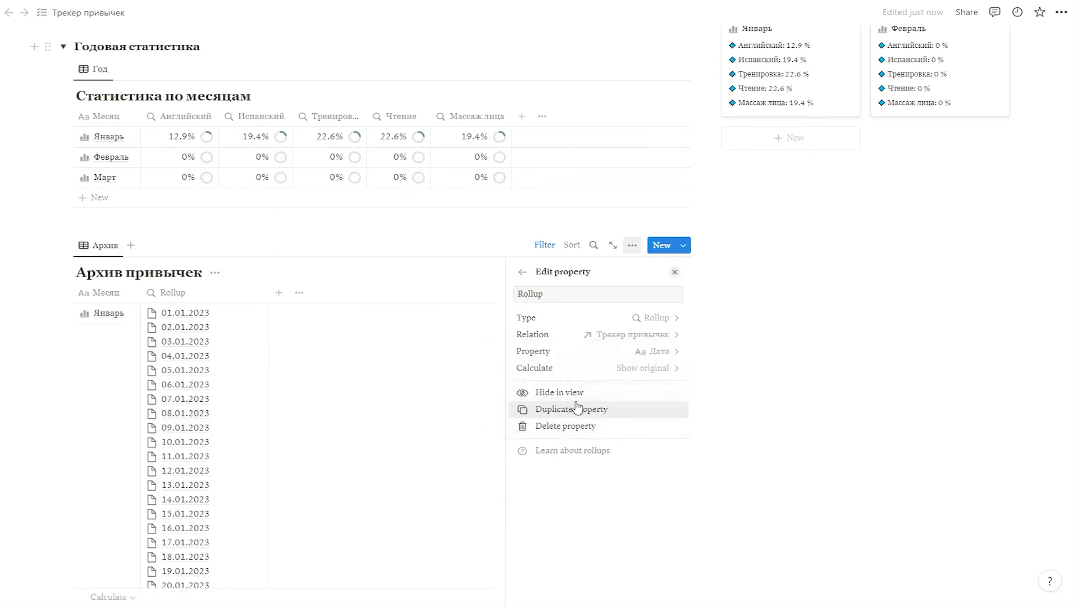
click(602, 355)
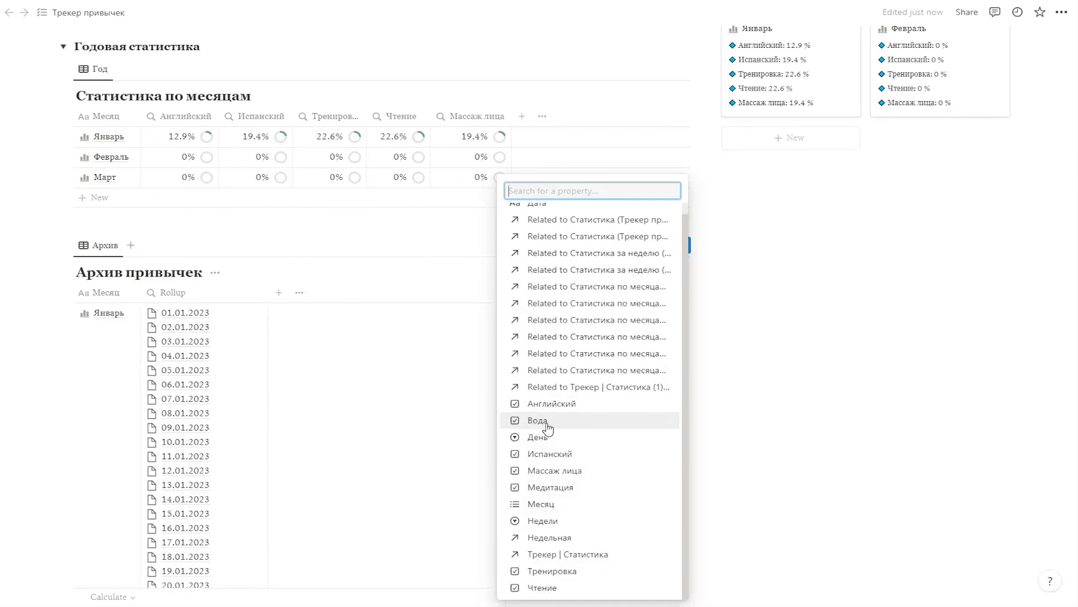
click(548, 427)
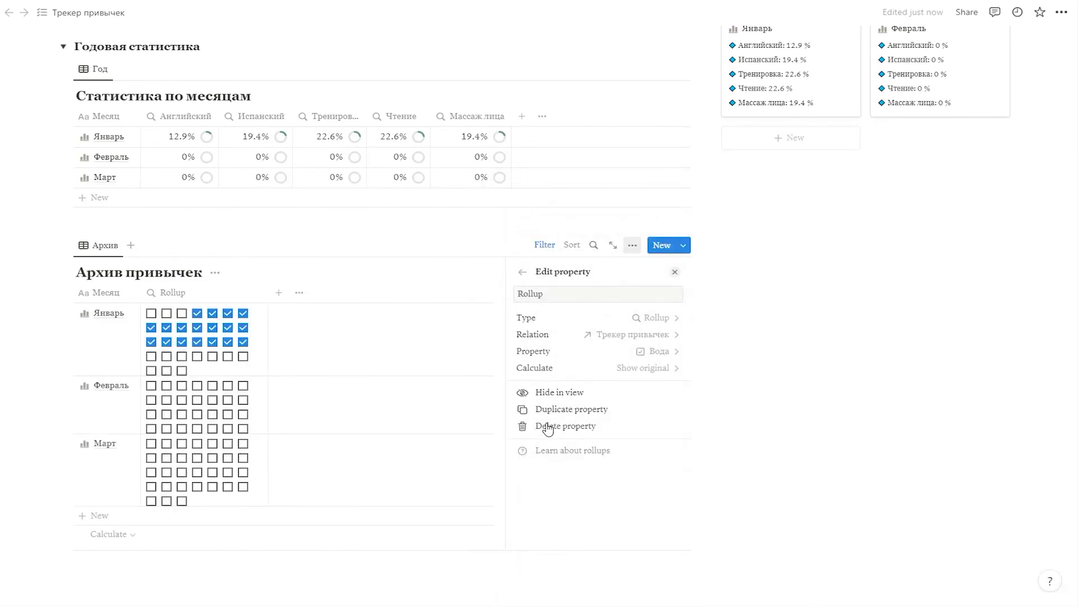
Set the archive rollup to calculate Percent checked and show it as a ring
click(633, 370)
click(590, 455)
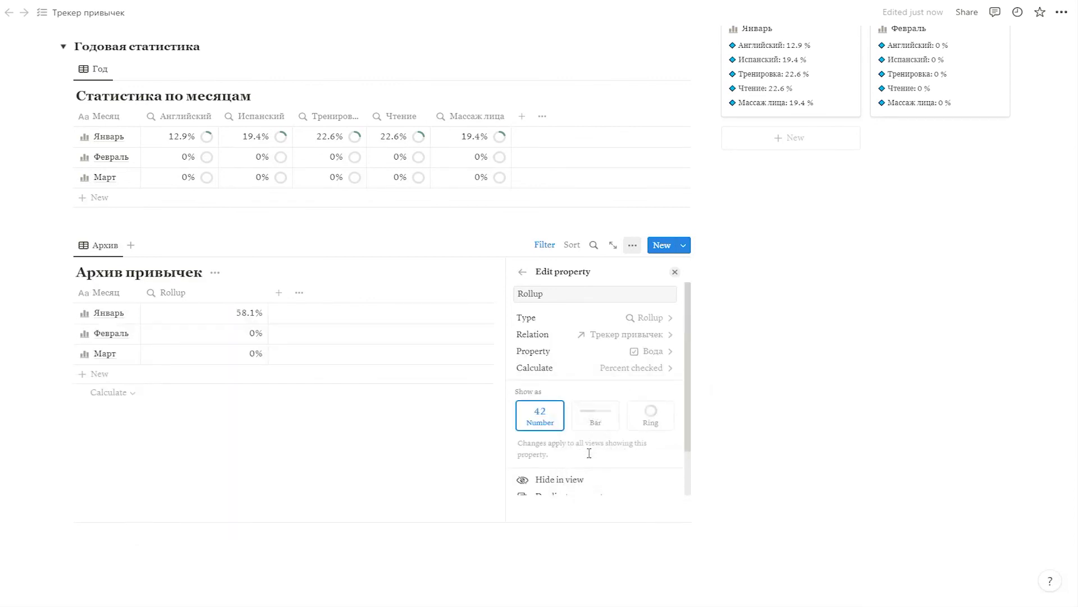
click(648, 417)
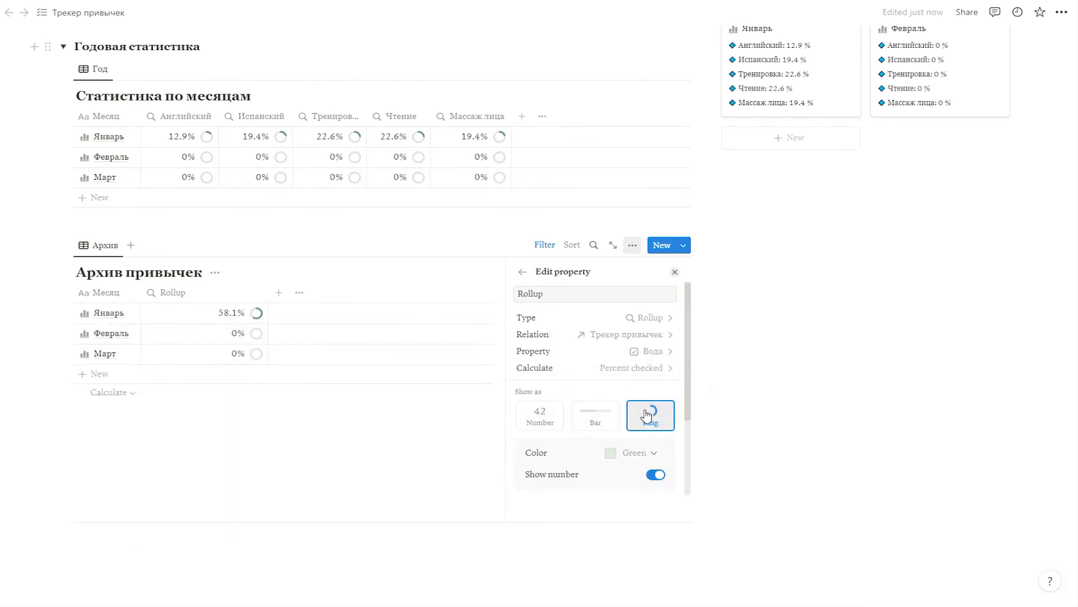
click(316, 303)
Name the archive's rollup column Вода and narrow it to fit its contents
click(169, 292)
text(Вода)
click(322, 406)
key(F9)
drag(268, 293, 191, 293)
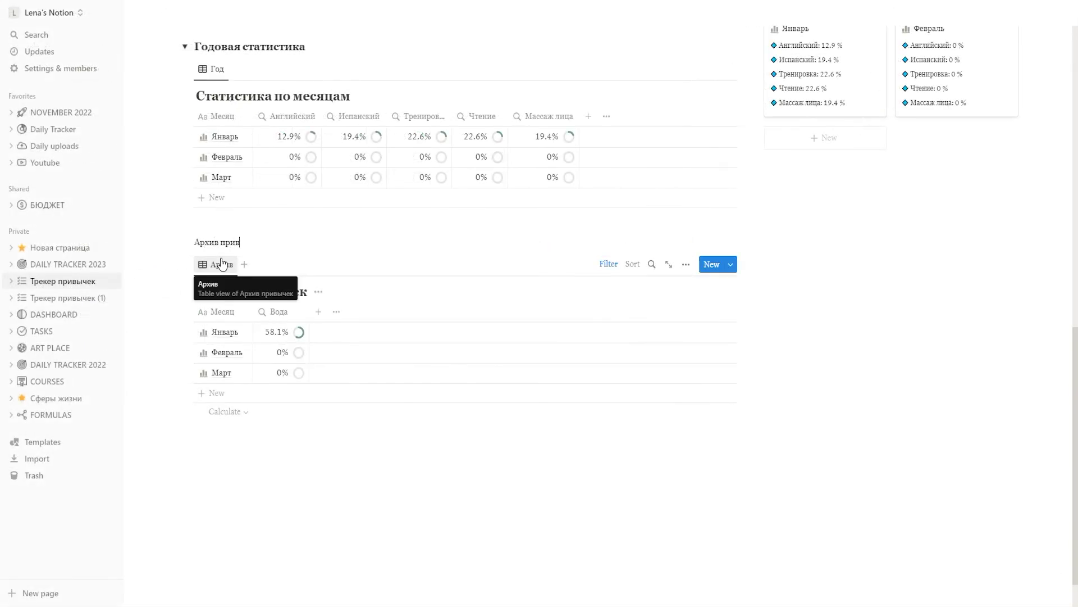
Turn the Архив привычек text into a toggle heading, nest the archive table inside it and collapse the toggle
click(187, 242)
mouse_move(144, 202)
click(224, 304)
scroll(256, 391, up, 2)
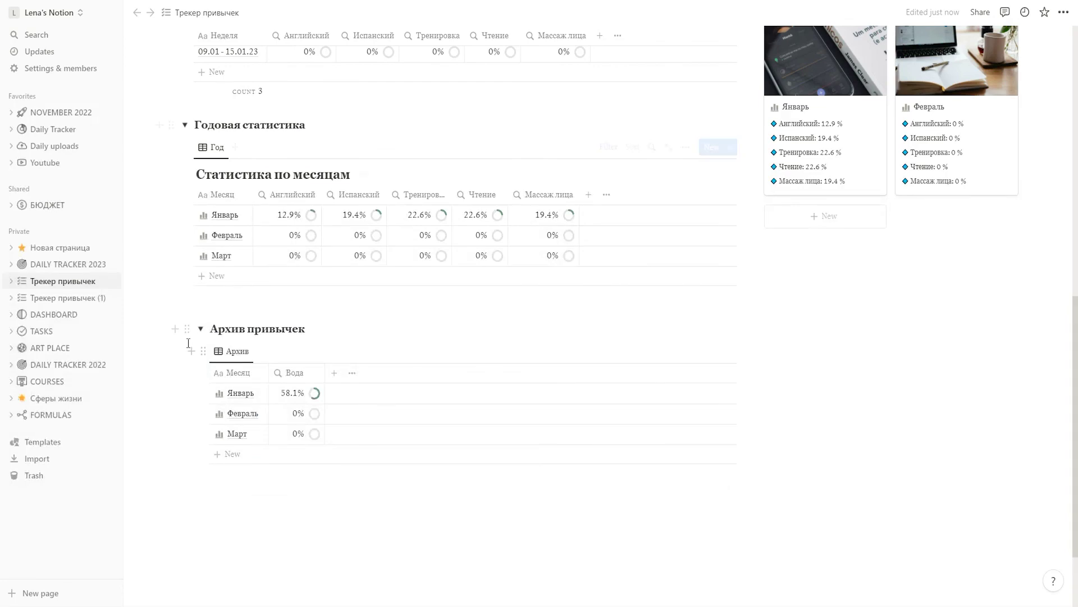
click(201, 389)
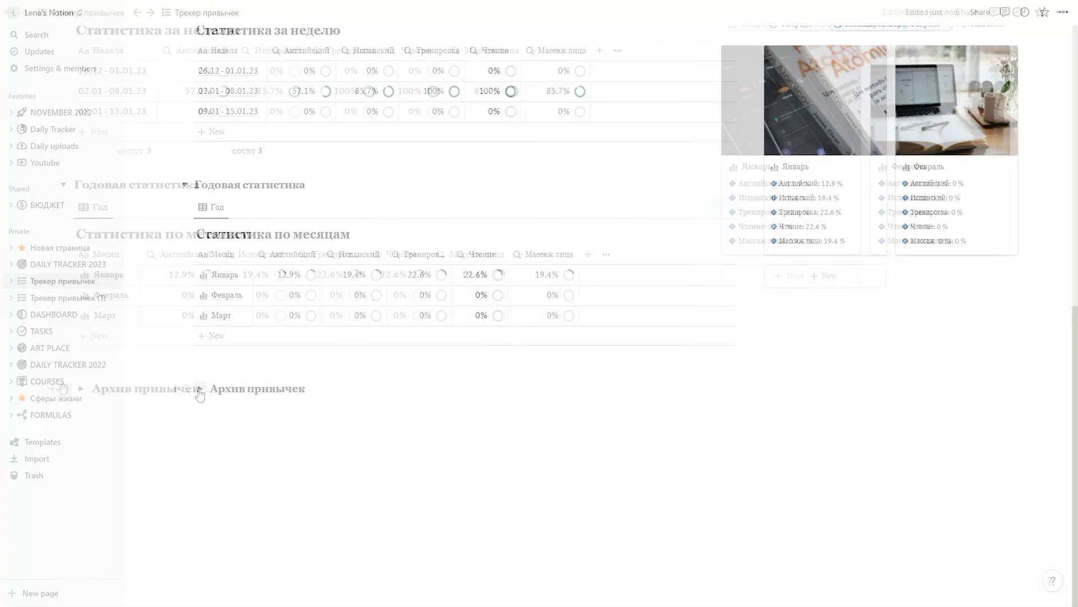
Move the Архив привычек toggle beneath the monthly gallery and give it a gray background
drag(64, 389, 744, 308)
click(713, 336)
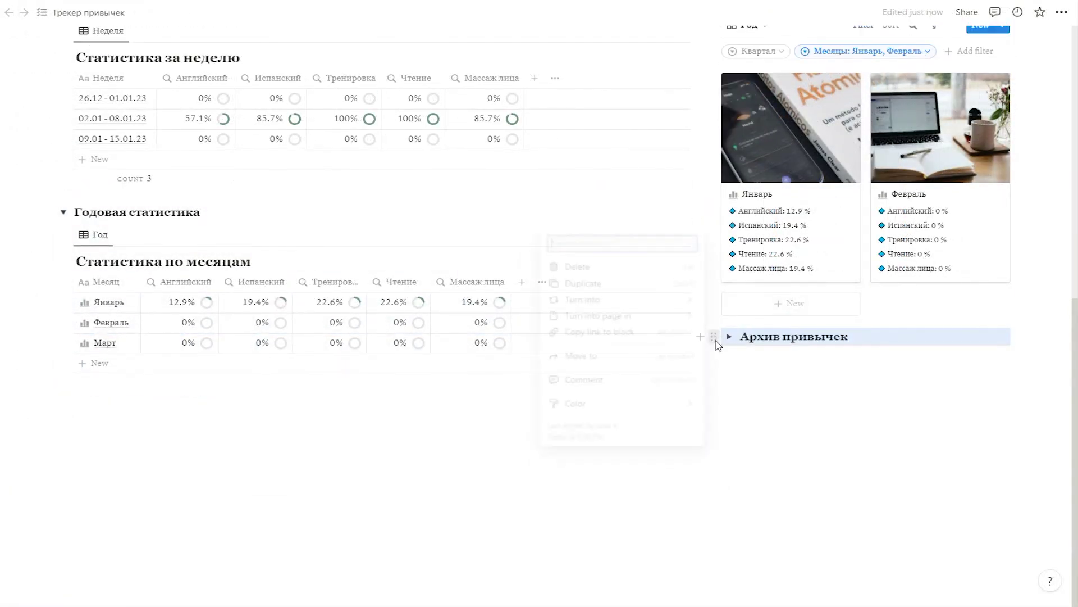
mouse_move(652, 411)
click(742, 454)
click(729, 337)
click(729, 338)
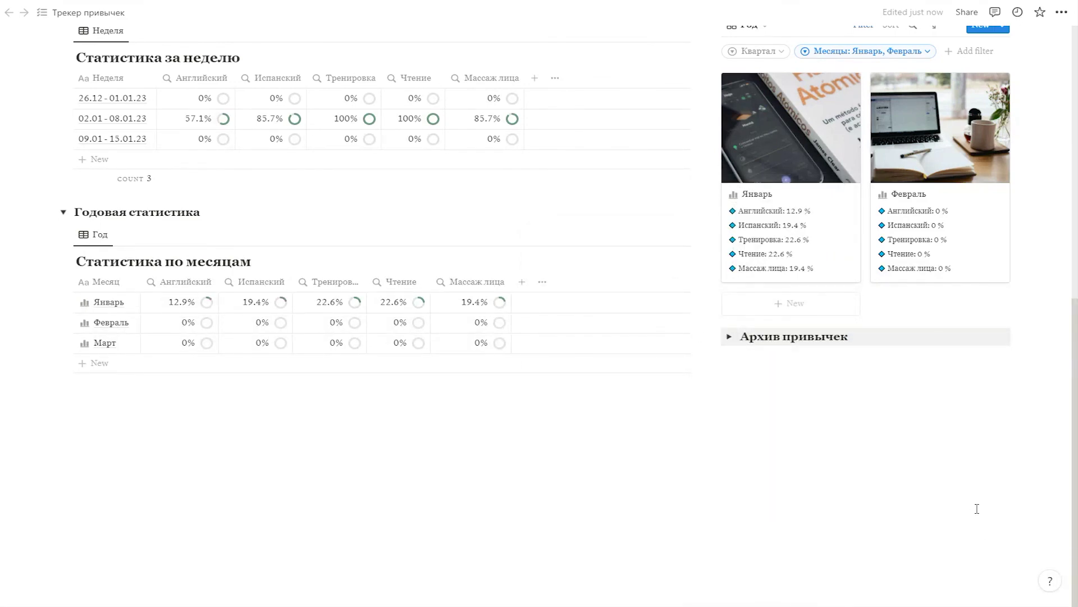
Insert a callout between the weekly and monthly galleries with the italic text "Ваша любимая цитата"
scroll(976, 509, up, 5)
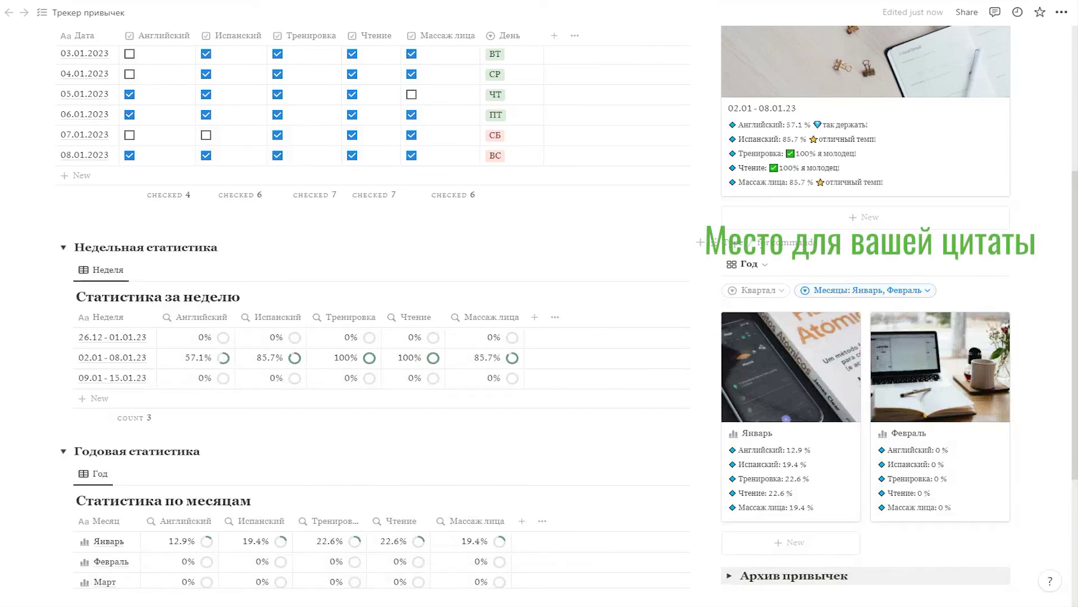
click(699, 242)
scroll(789, 359, down, 5)
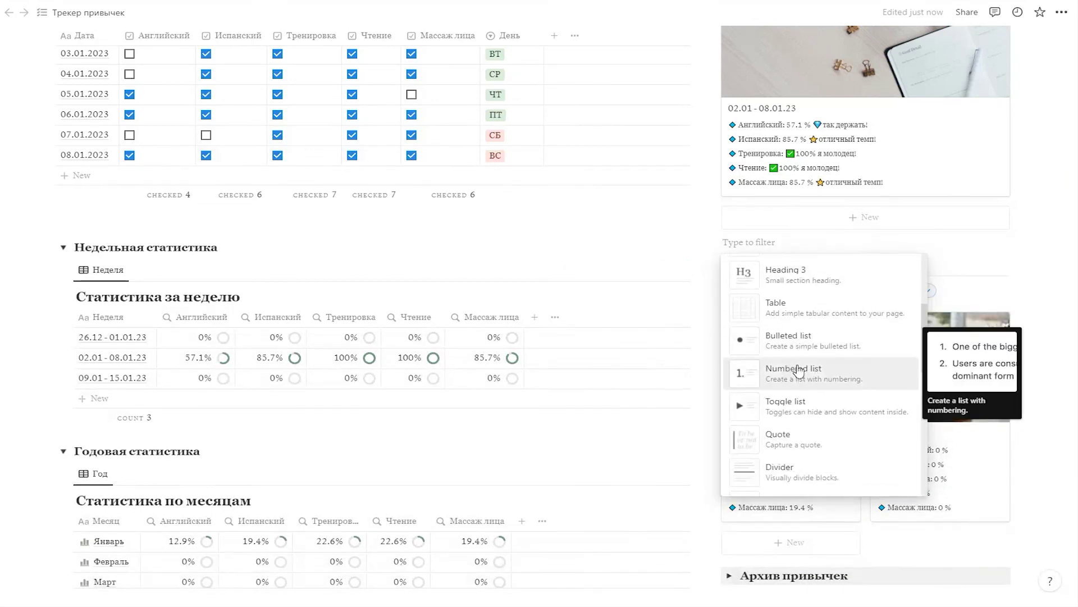
scroll(801, 386, down, 1)
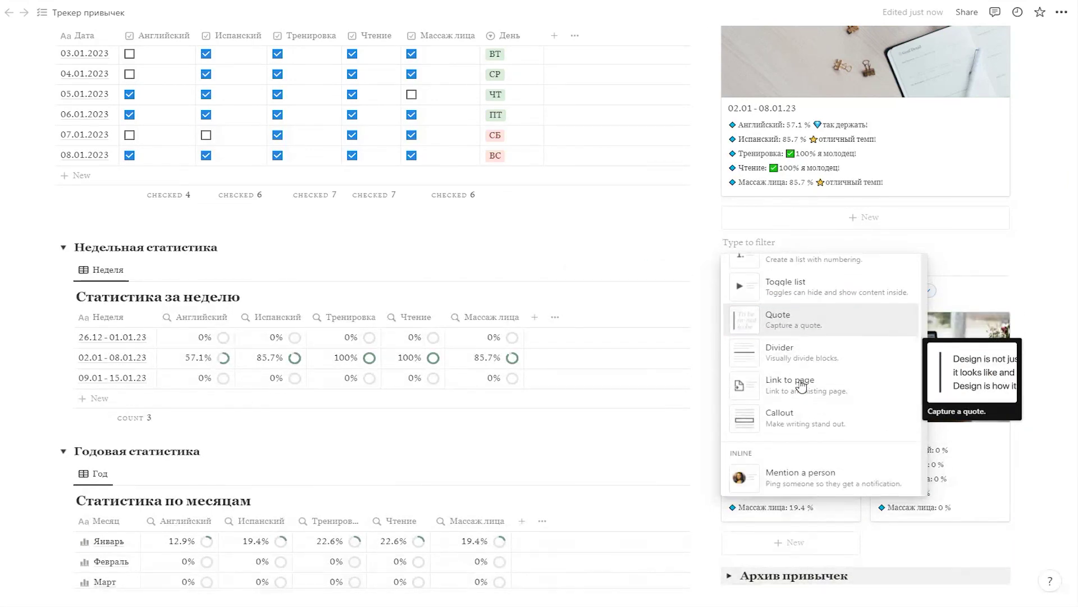
click(793, 421)
text(Ваша любимая цитата)
drag(859, 252, 753, 264)
key(ctrl+i)
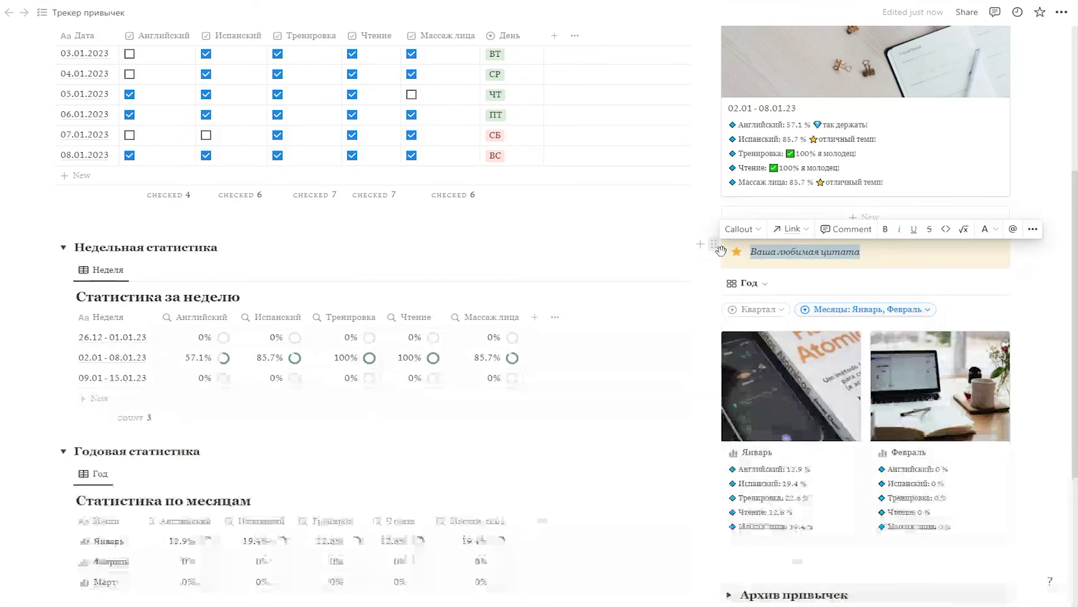
Change the quote callout's icon to a red heart and its color to Green background
click(738, 260)
click(714, 244)
mouse_move(646, 312)
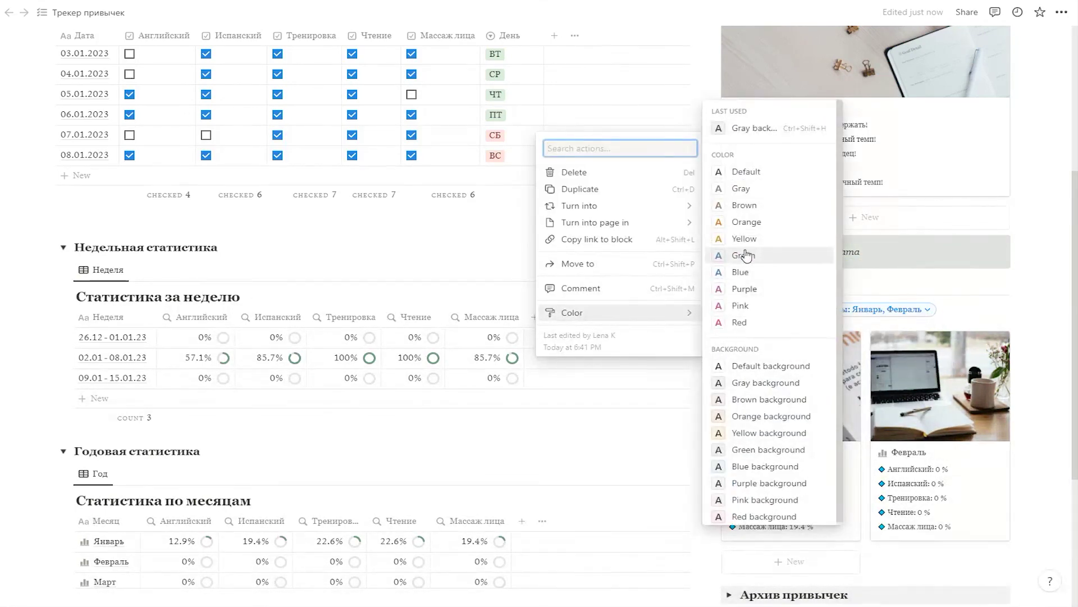
click(748, 450)
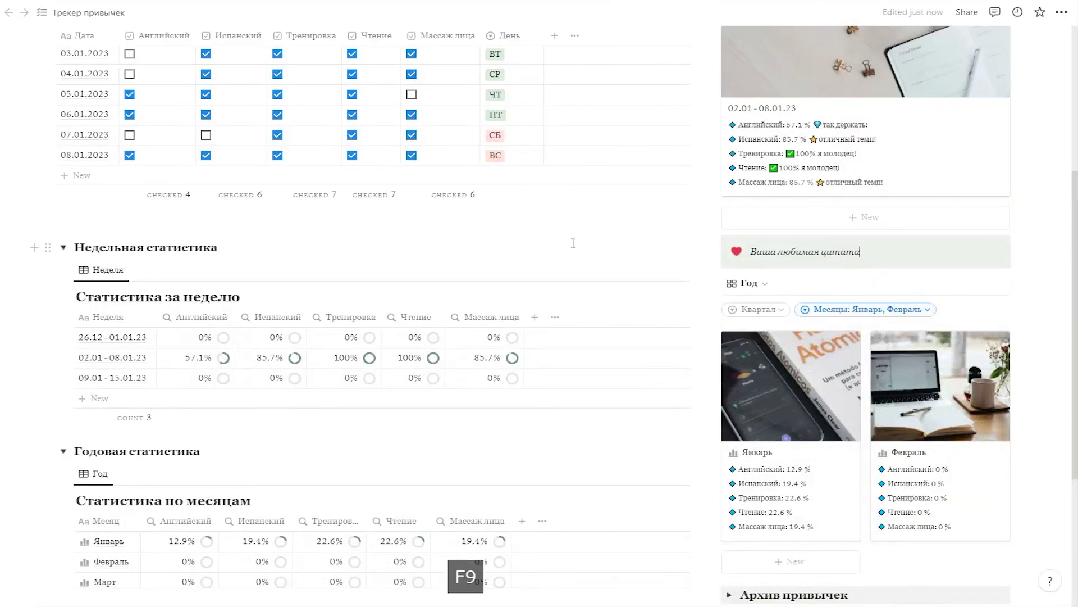
Add a cover to the Трекер привычек page and change it to the image with the word DONE
scroll(573, 239, up, 5)
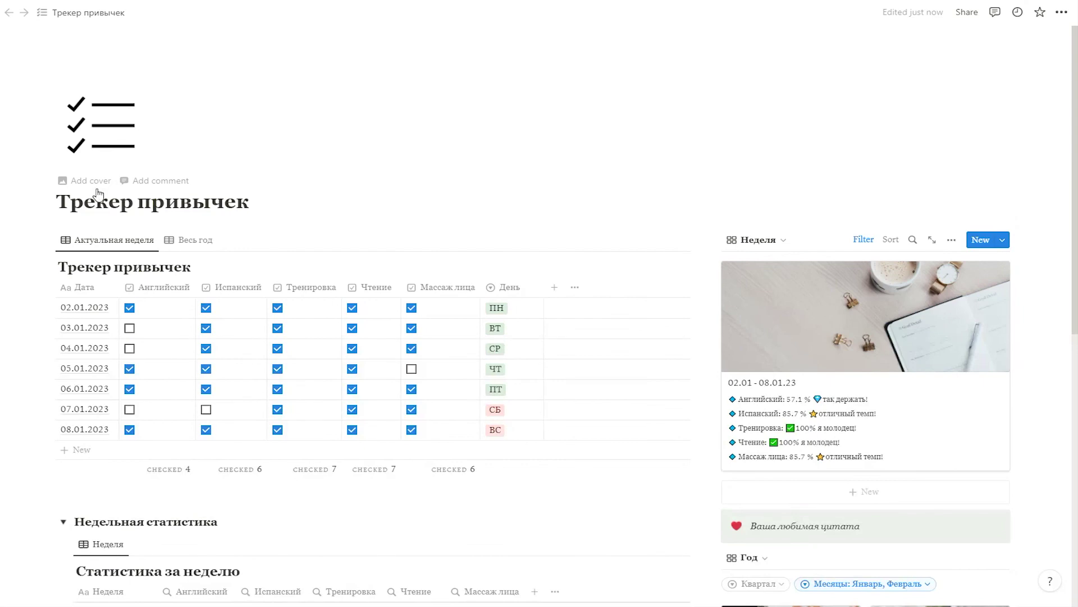
click(94, 187)
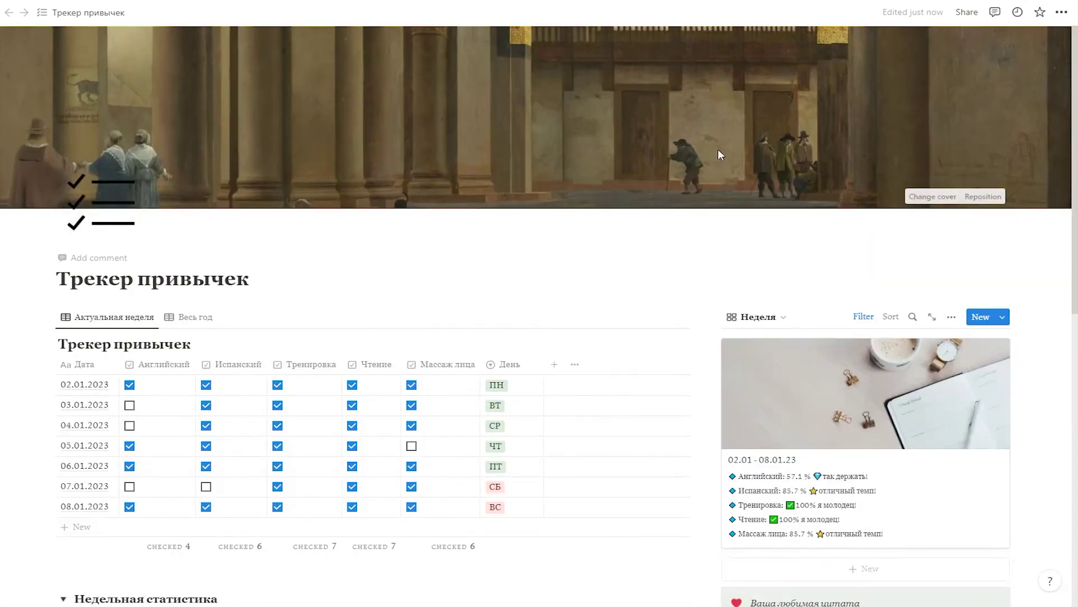
click(930, 197)
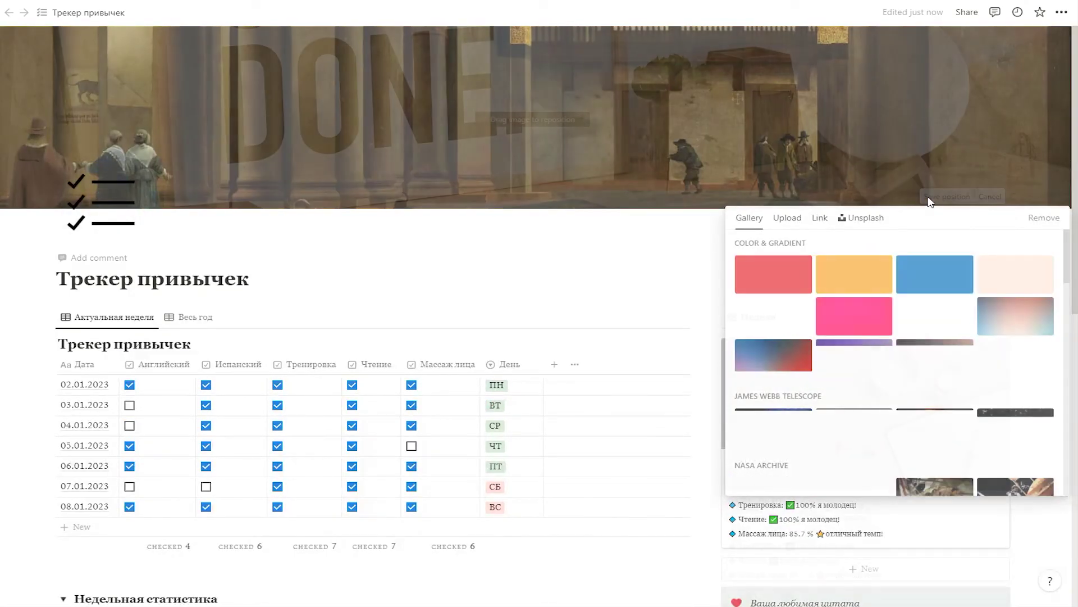
click(742, 256)
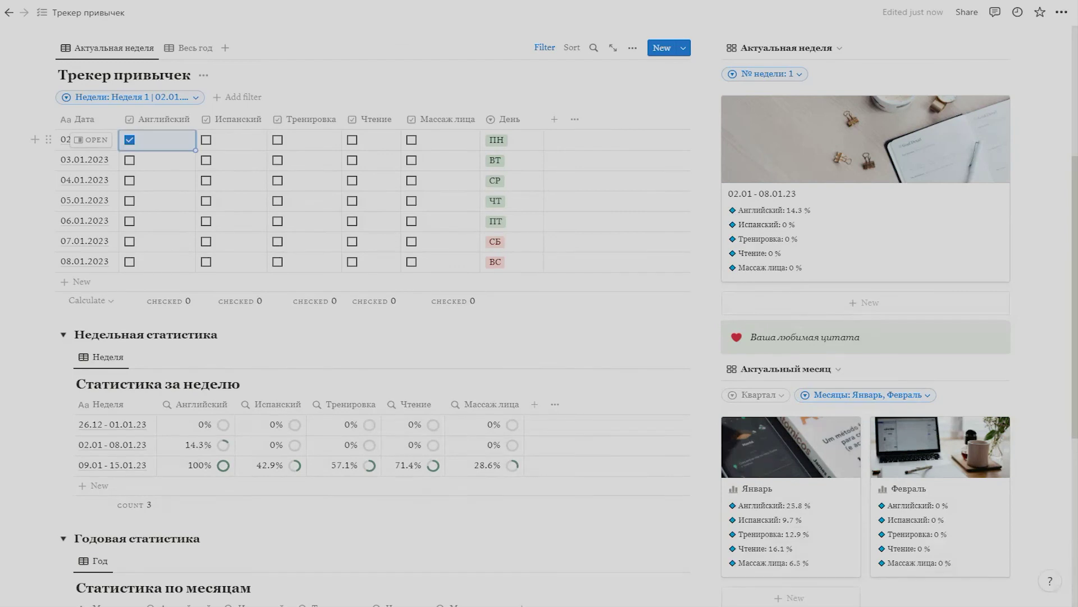
Check the habits for 02.01–08.01.2023: Массаж лица daily, Тренировка and Чтение except 06.01, Английский except 06.01 and 08.01, Испанский on 02.01–04.01 and 08.01
click(278, 140)
click(411, 140)
click(129, 160)
click(278, 161)
click(412, 160)
click(206, 180)
click(352, 180)
click(412, 180)
click(277, 201)
click(412, 200)
click(129, 241)
click(277, 241)
click(412, 241)
click(412, 221)
click(412, 261)
click(278, 261)
click(206, 261)
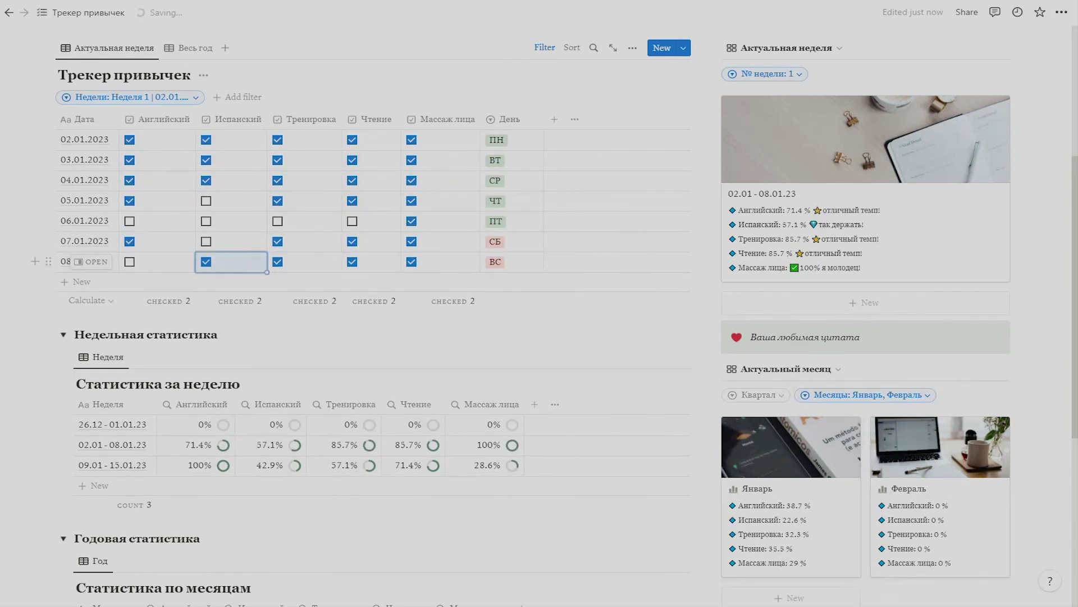
Filter the tracker table to Неделя 2 (09.01.23 - 15.01.23) and the Актуальная неделя gallery to week number 2
click(129, 96)
click(60, 202)
click(60, 198)
key(Escape)
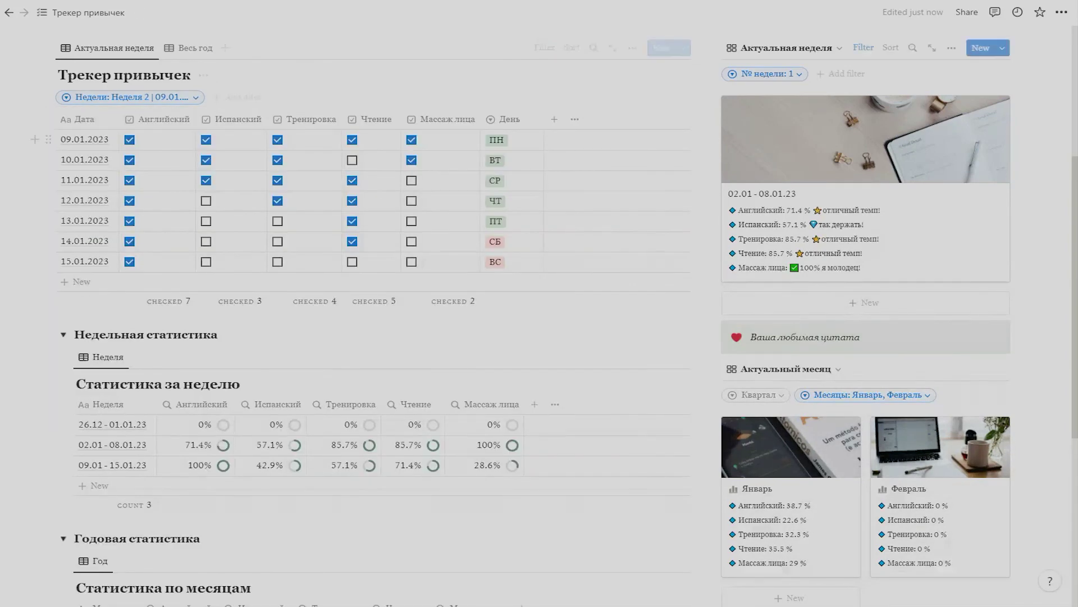
click(768, 73)
click(730, 149)
click(865, 337)
Filter the tracker table to only Неделя 3 (16.01.23-22.01.23) and the Актуальная неделя gallery to week number 3
click(129, 97)
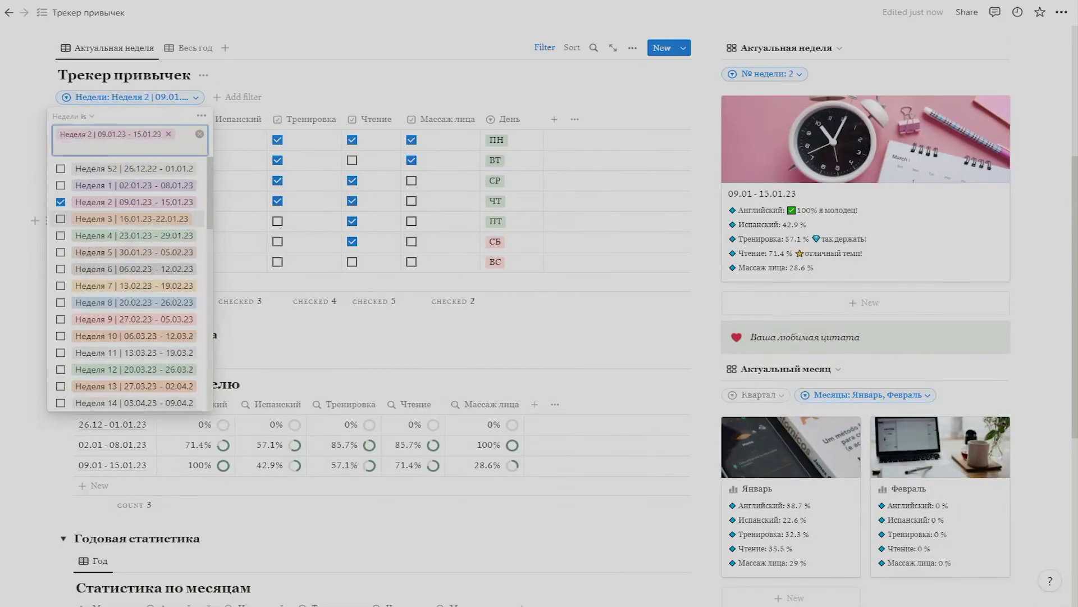
click(61, 216)
click(61, 201)
key(Escape)
click(768, 73)
click(730, 167)
key(Escape)
Check the habits for 16.01–22.01.2023: Чтение daily, Массаж лица on 17.01–20.01, Английский except 17.01 and 22.01, Испанский except 17.01 and 20.01, Тренировка except 17.01, 20.01 and 22.01
click(129, 139)
click(206, 139)
click(278, 140)
click(412, 160)
click(411, 180)
click(206, 180)
click(352, 201)
click(412, 221)
click(353, 221)
click(207, 241)
click(278, 241)
click(129, 221)
click(207, 261)
click(353, 241)
click(352, 261)
click(352, 139)
scroll(371, 280, down, 1)
scroll(112, 326, down, 1)
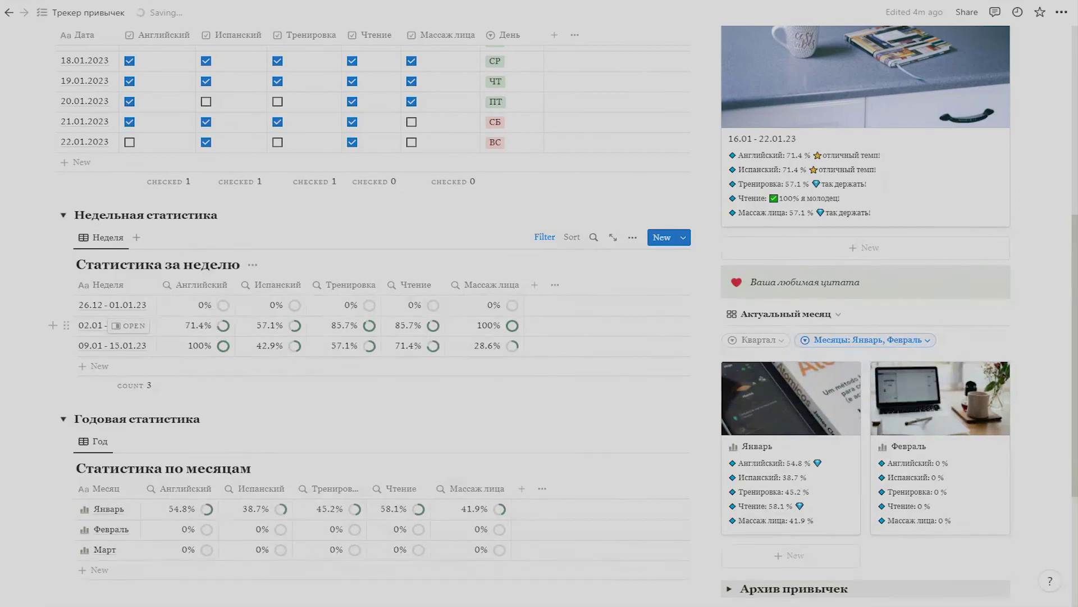
scroll(113, 326, up, 3)
scroll(113, 325, up, 1)
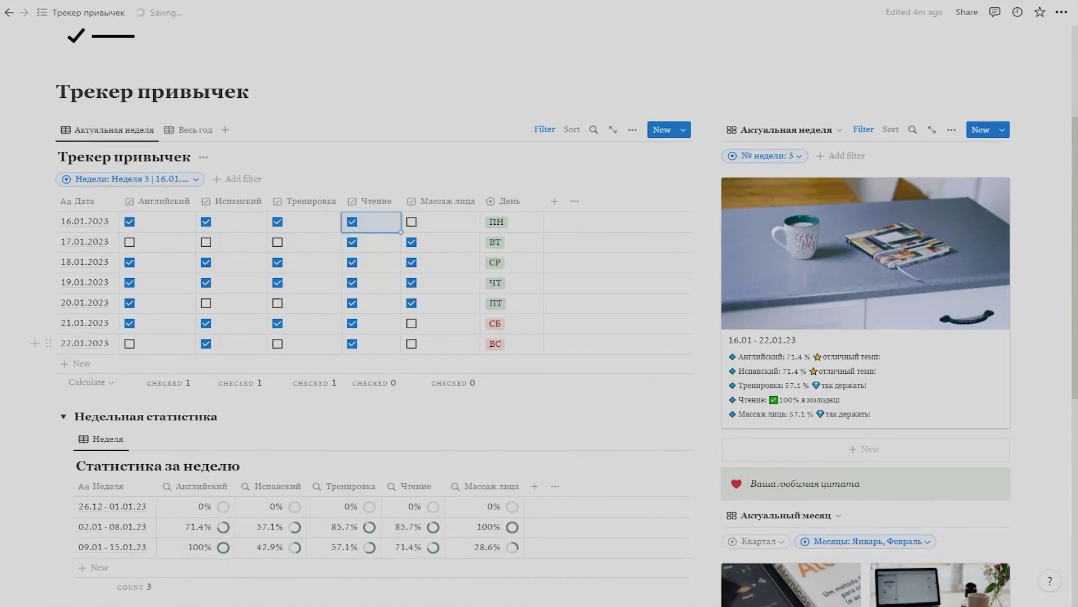